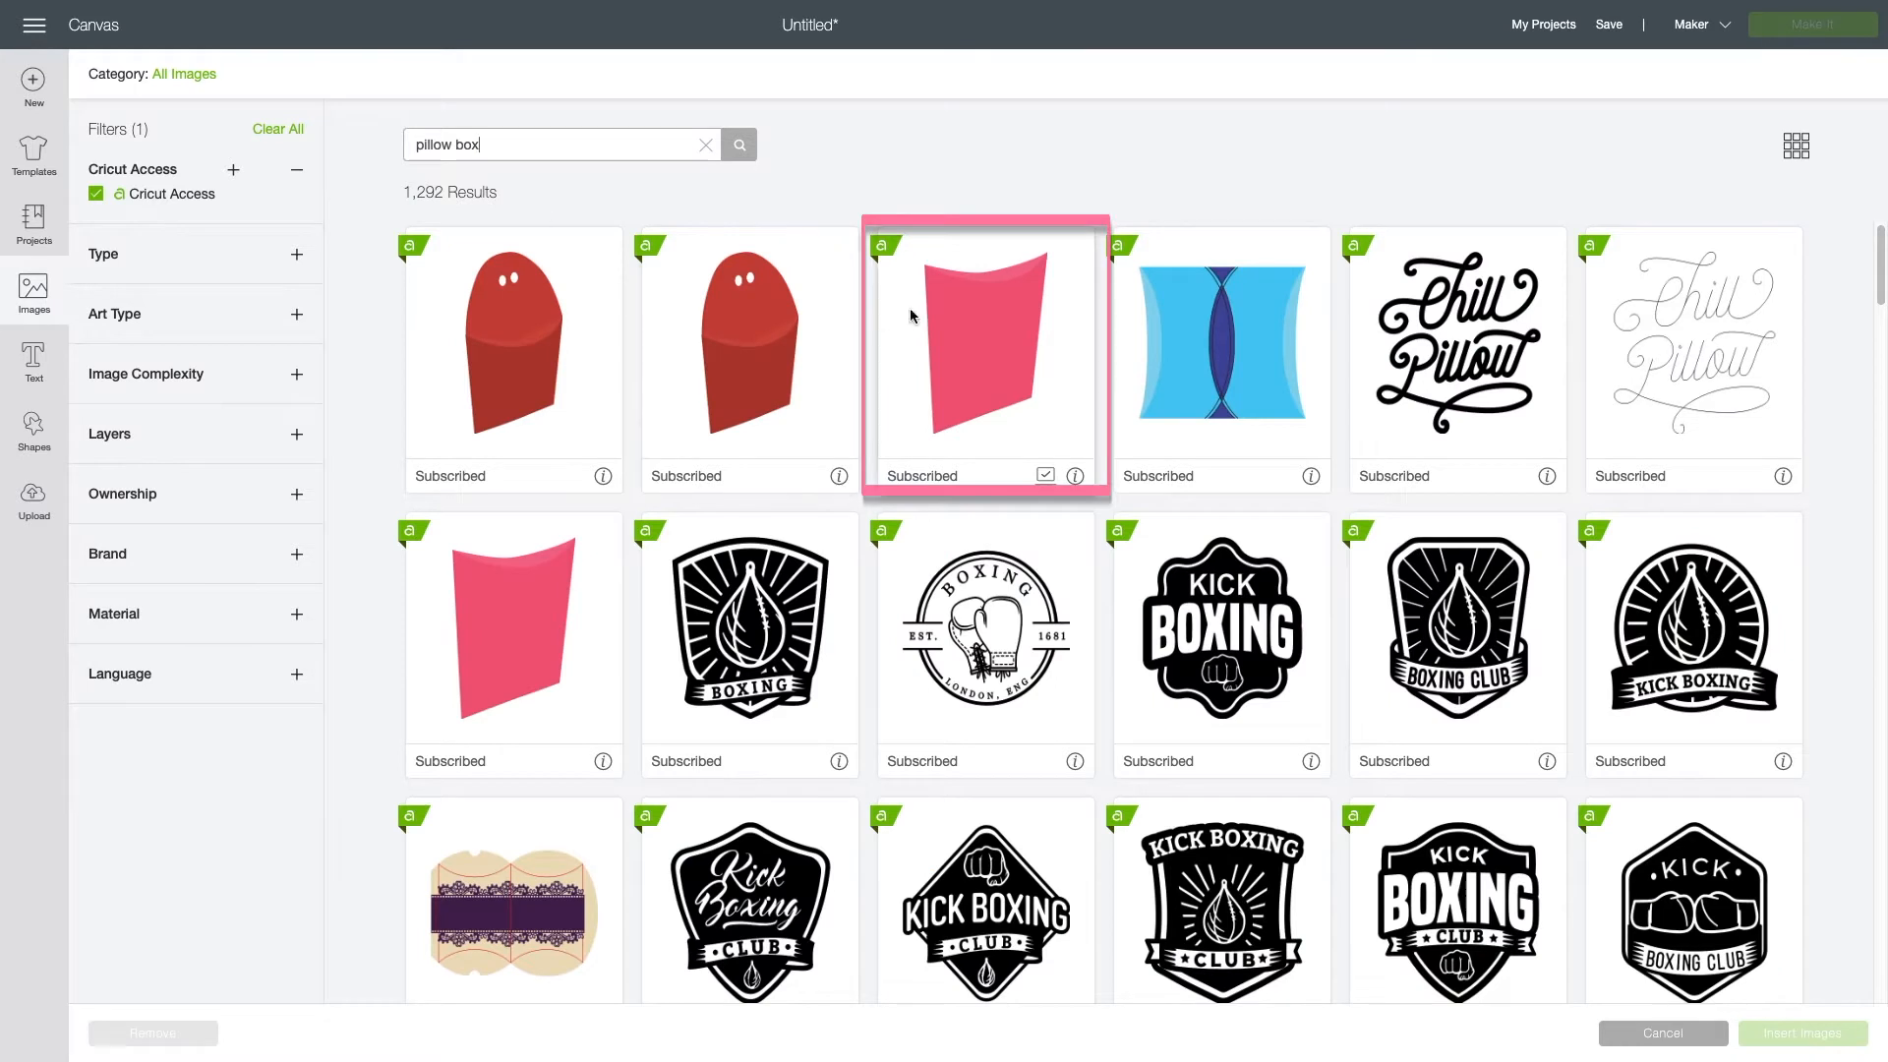
Step: Insert the plain pink pillow box and, from a search for "lattice", the blue rectangular lattice frame onto the canvas
left_click(972, 315)
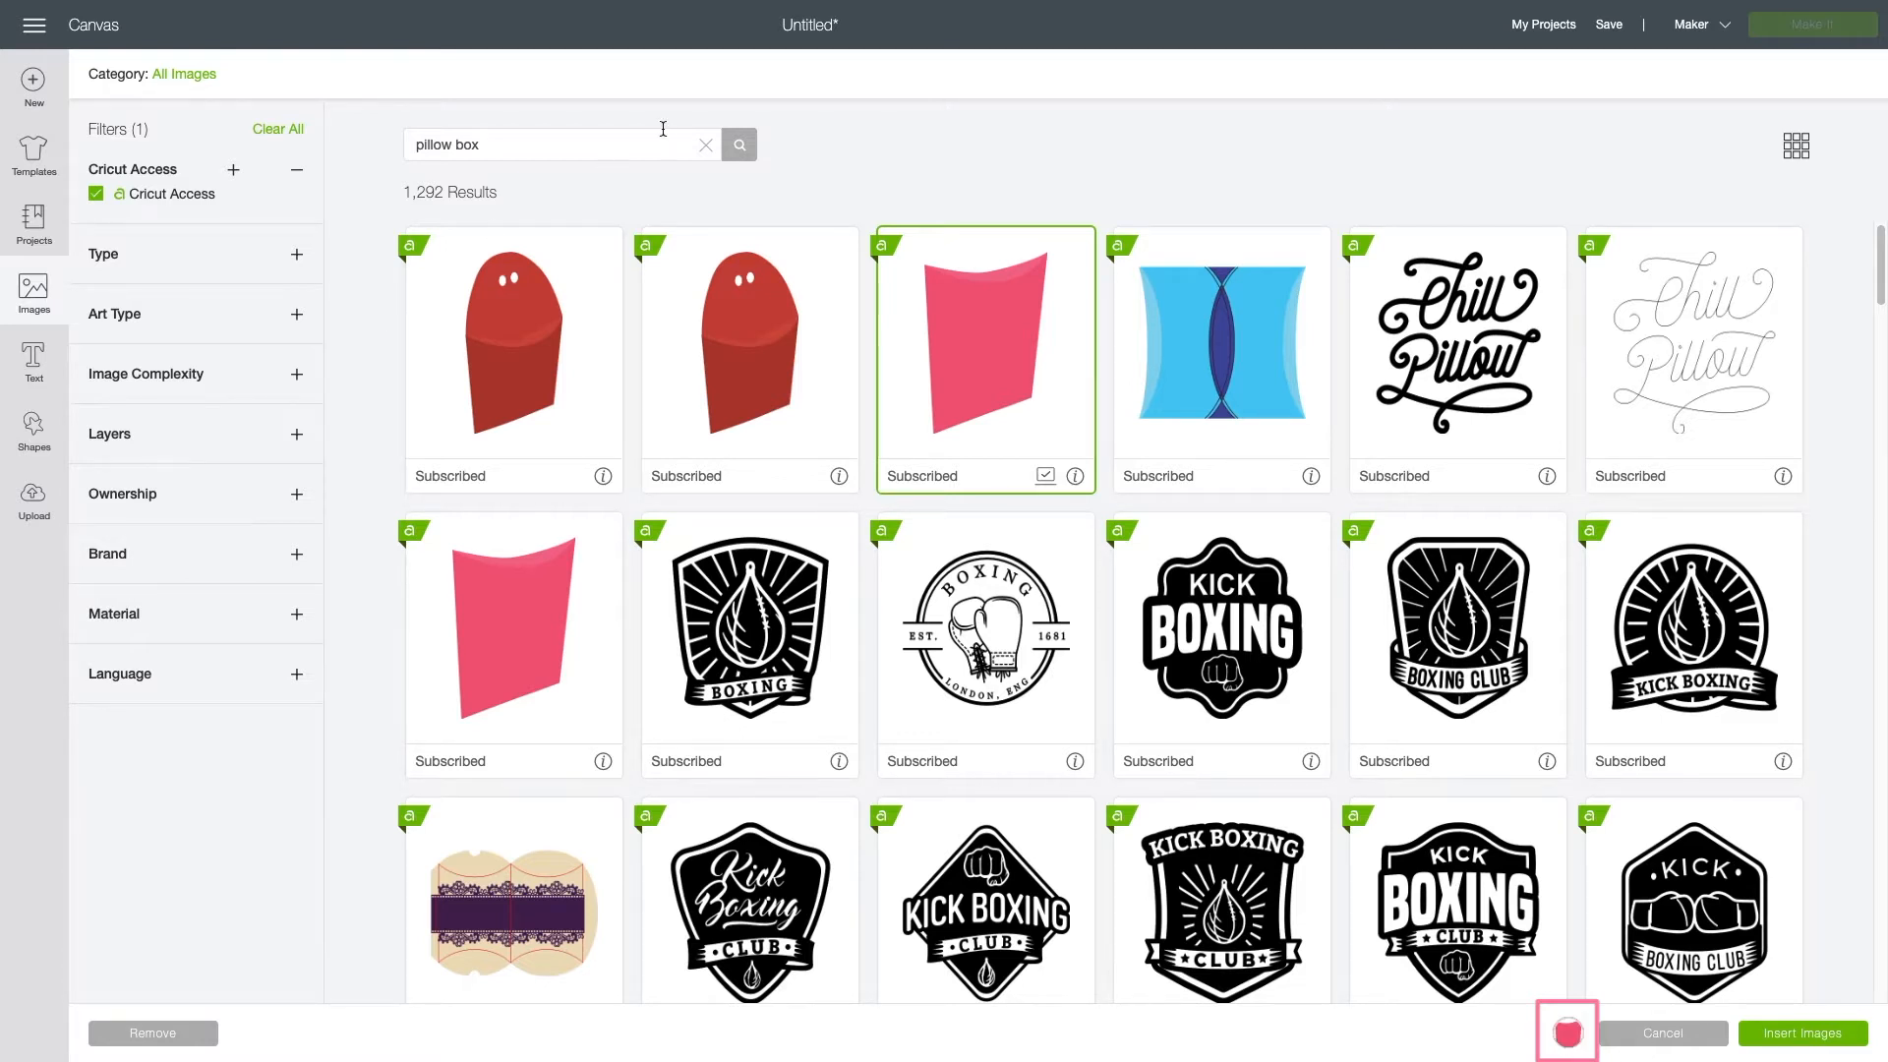
left_click(705, 144)
left_click(504, 145)
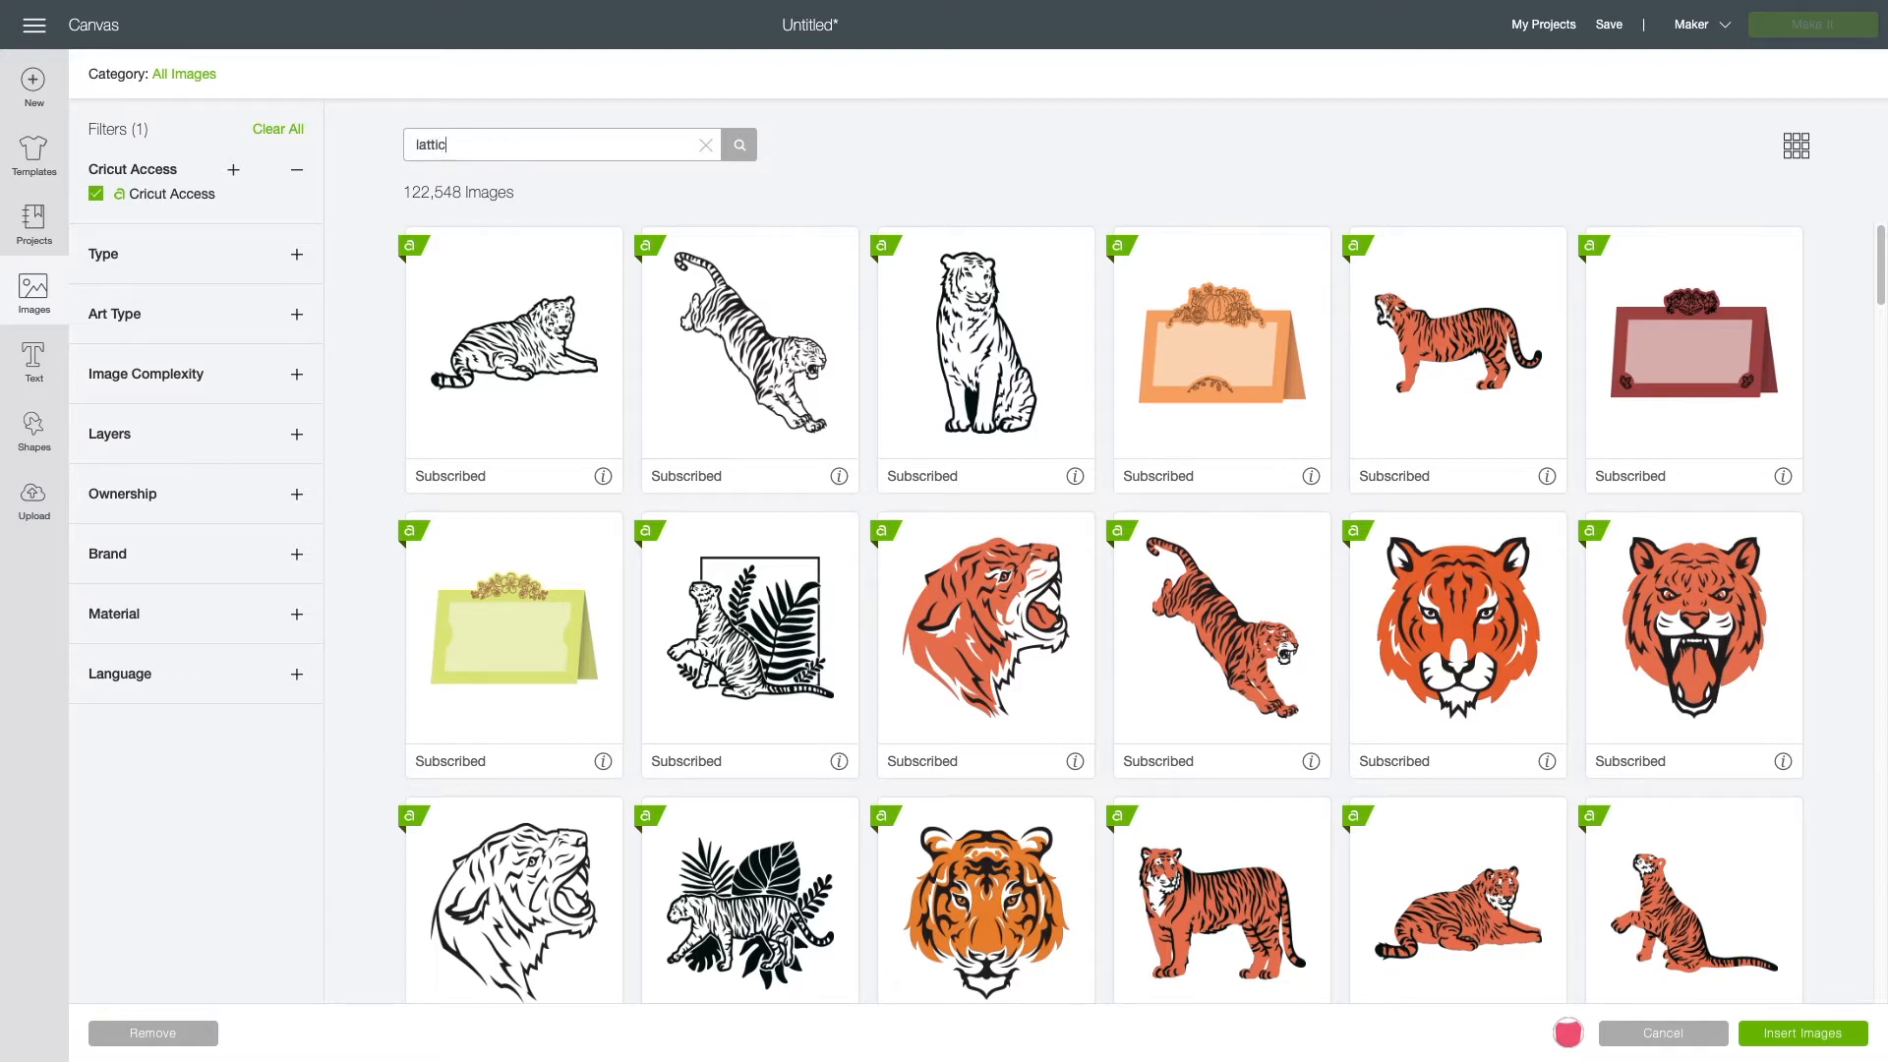
type("lattice")
key("Return")
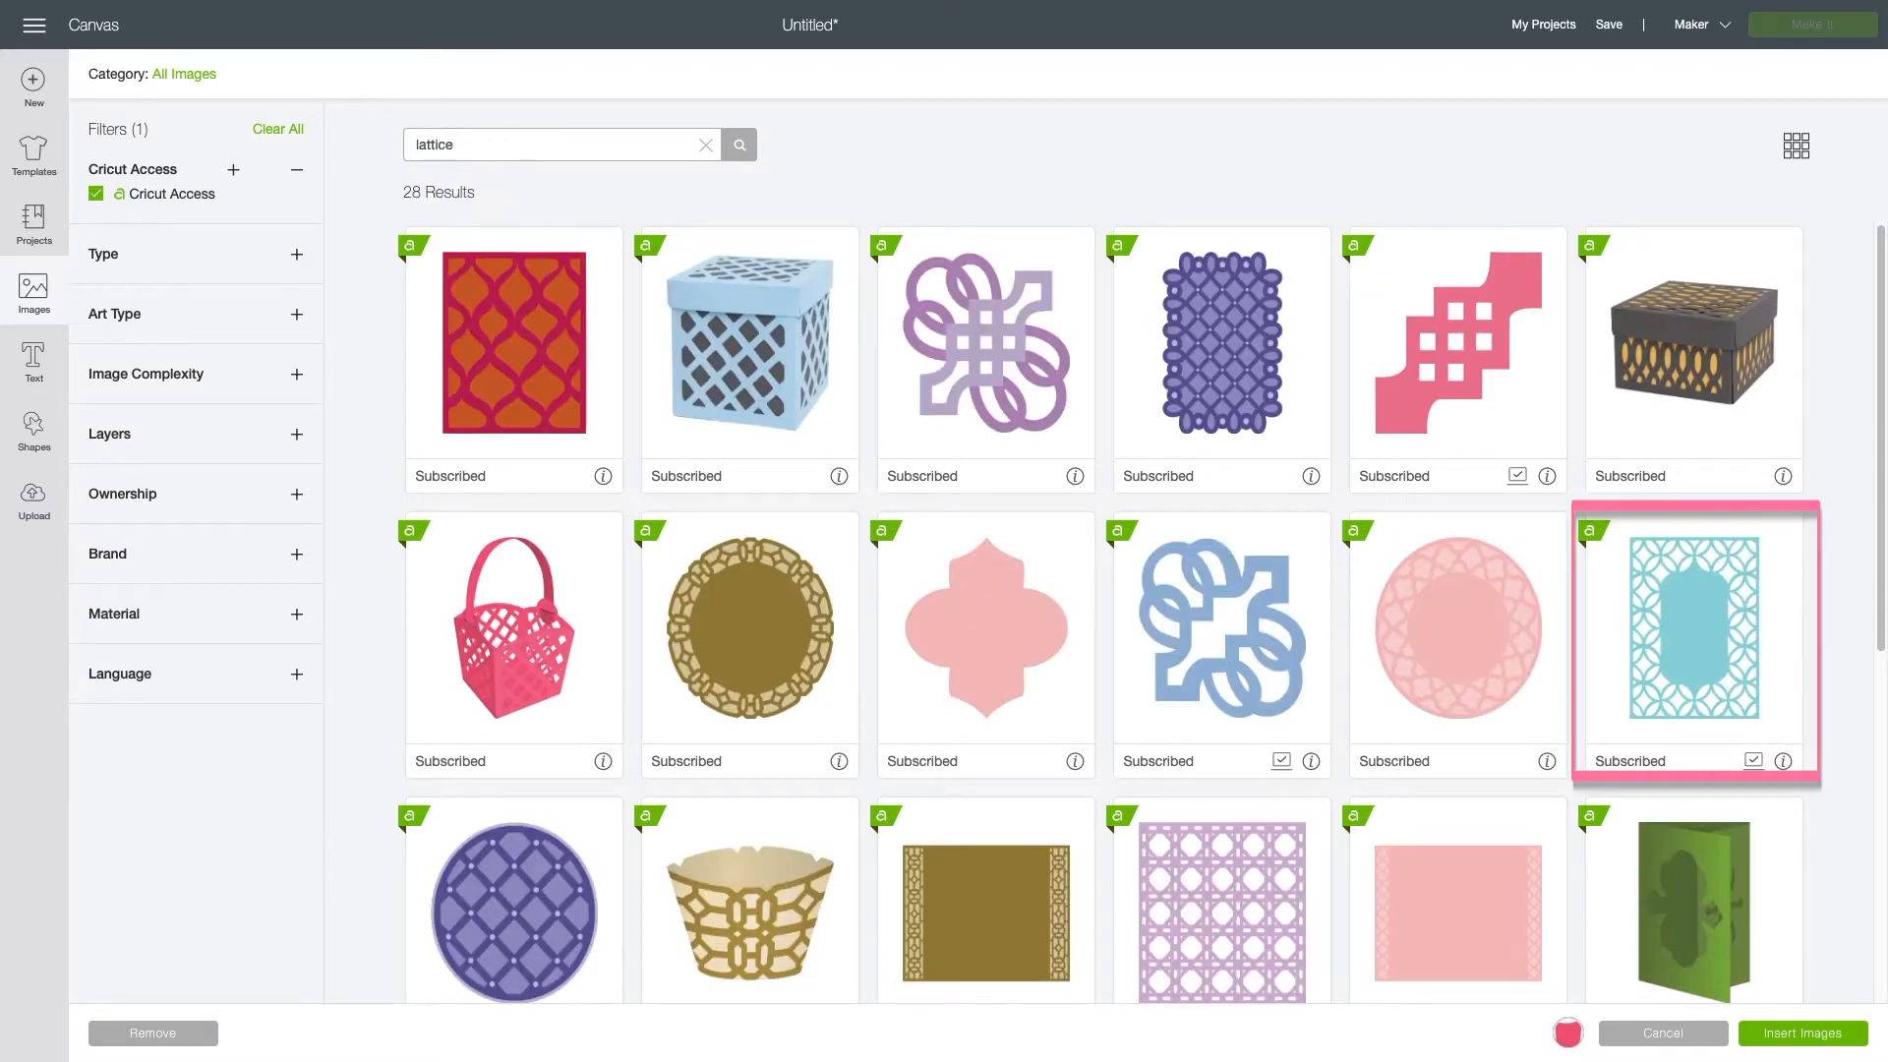
left_click(1697, 636)
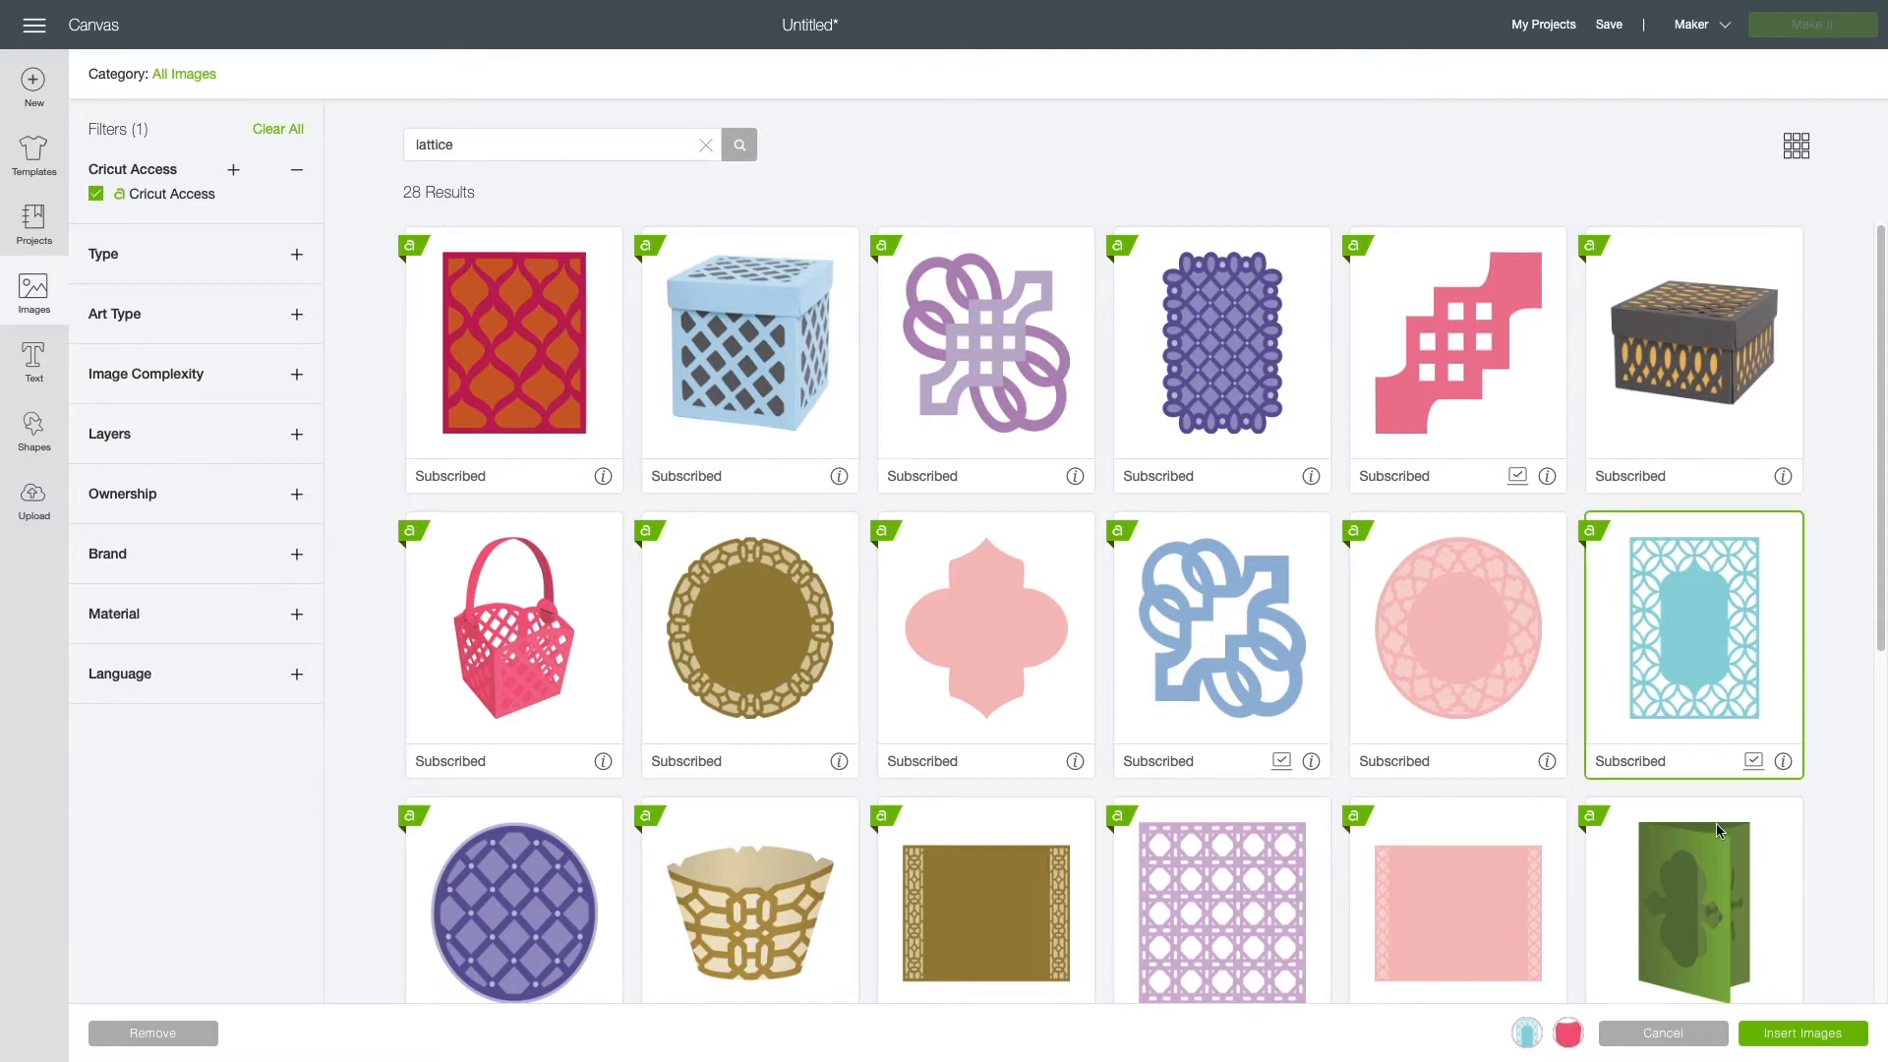
left_click(1821, 1031)
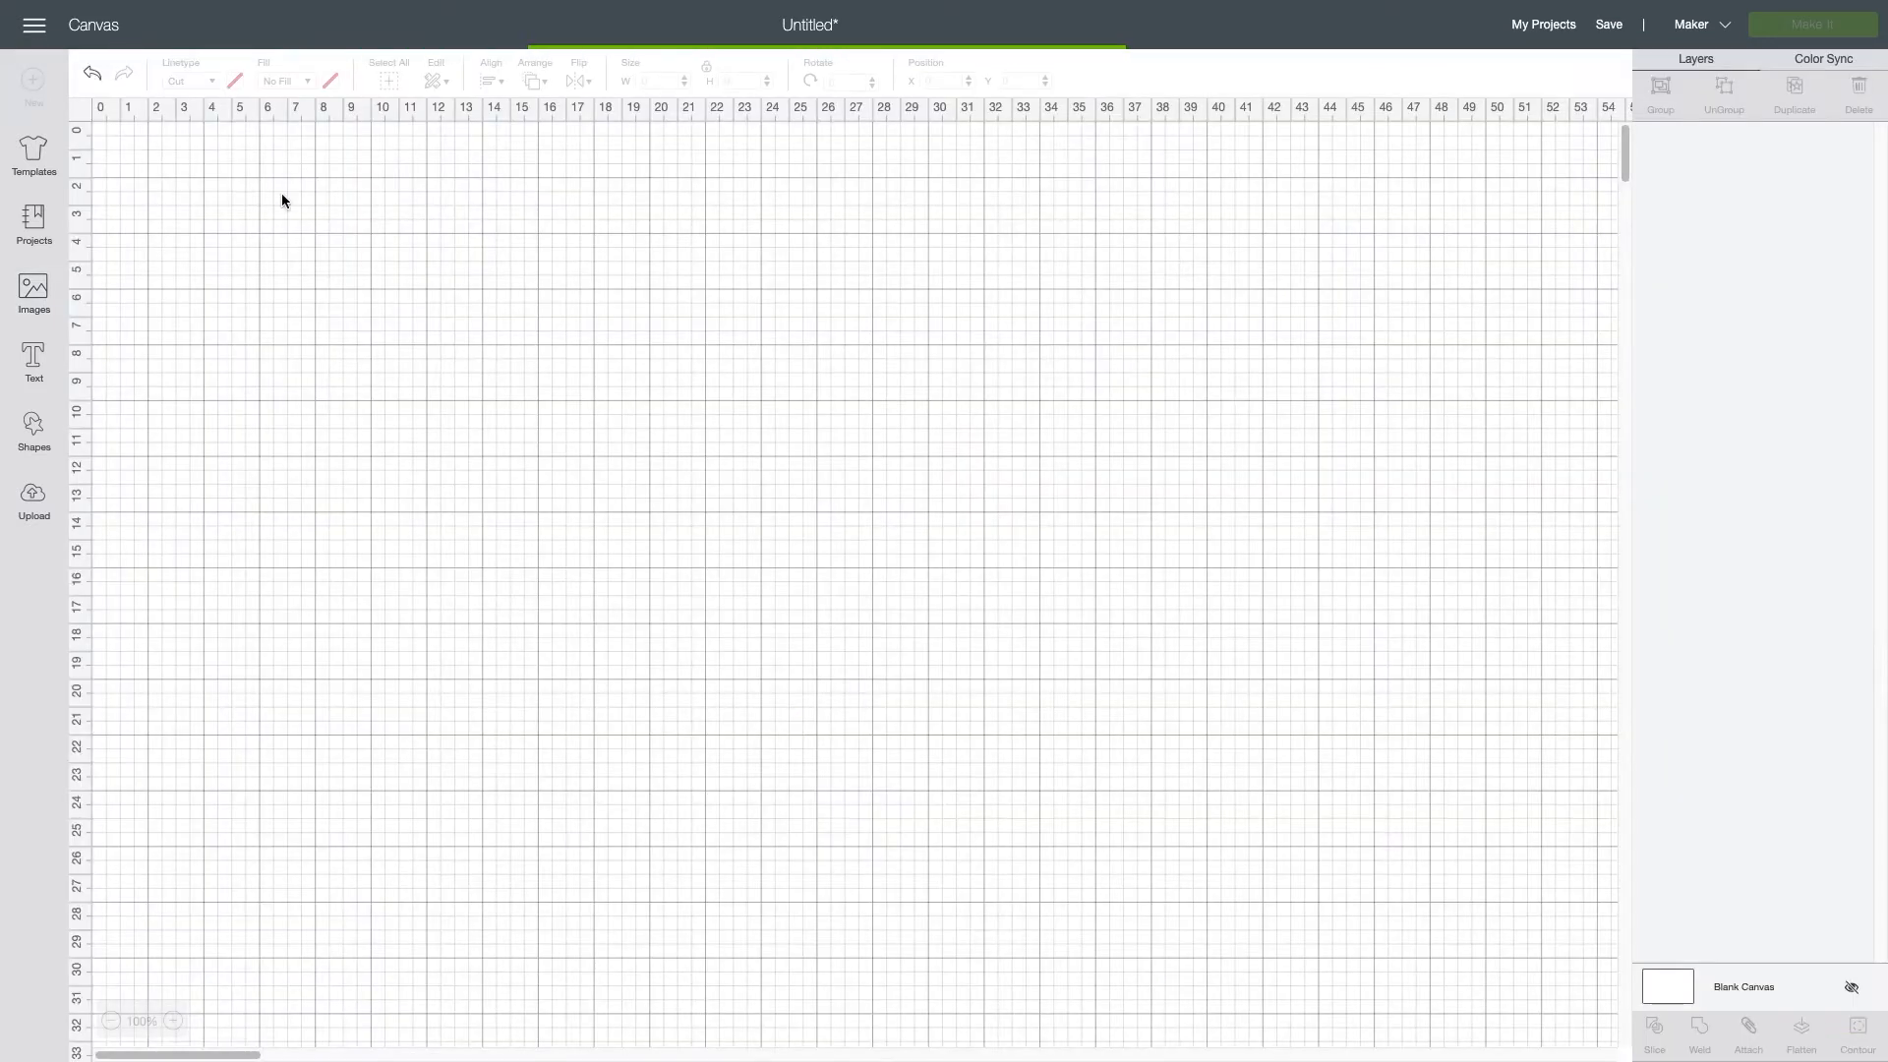
Step: Spread the two overlapping images apart, with the lattice frame to the right of the pink pillow box
left_click(256, 346)
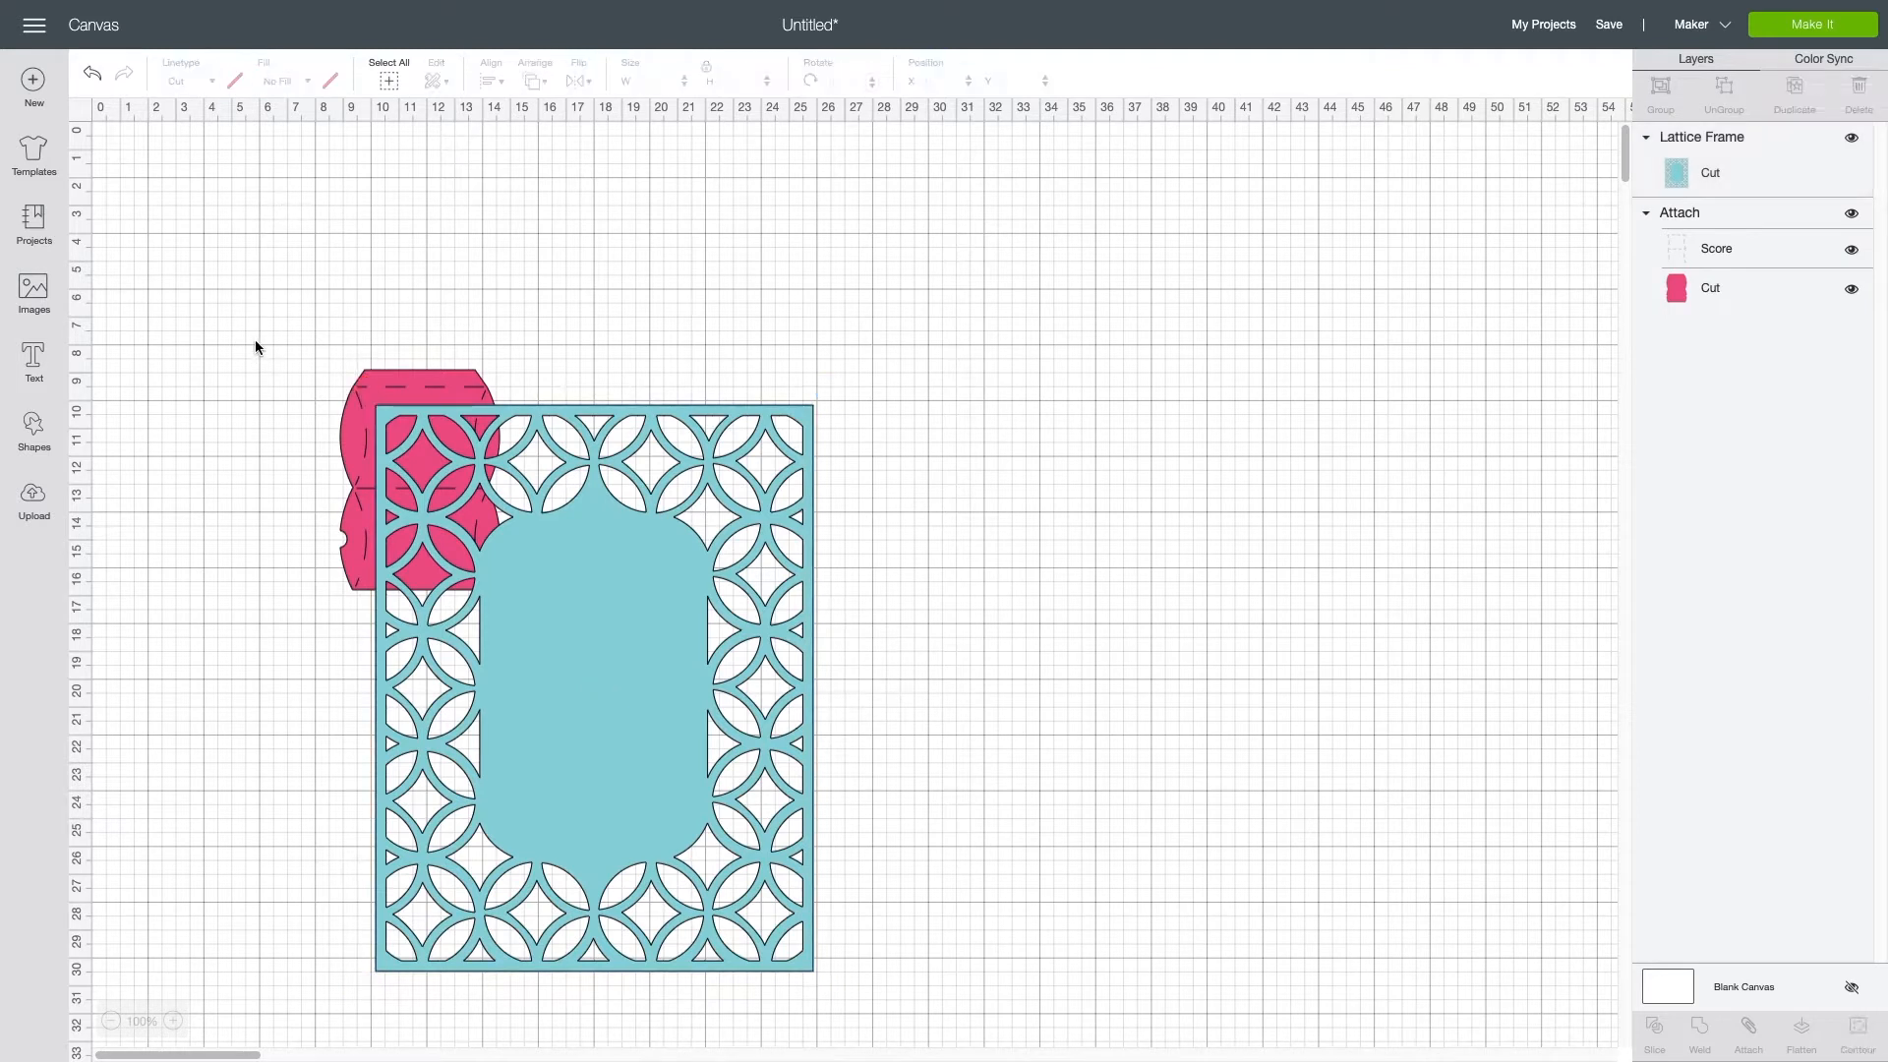
left_click_drag(564, 629, 718, 450)
left_click_drag(443, 548, 368, 462)
left_click(273, 554)
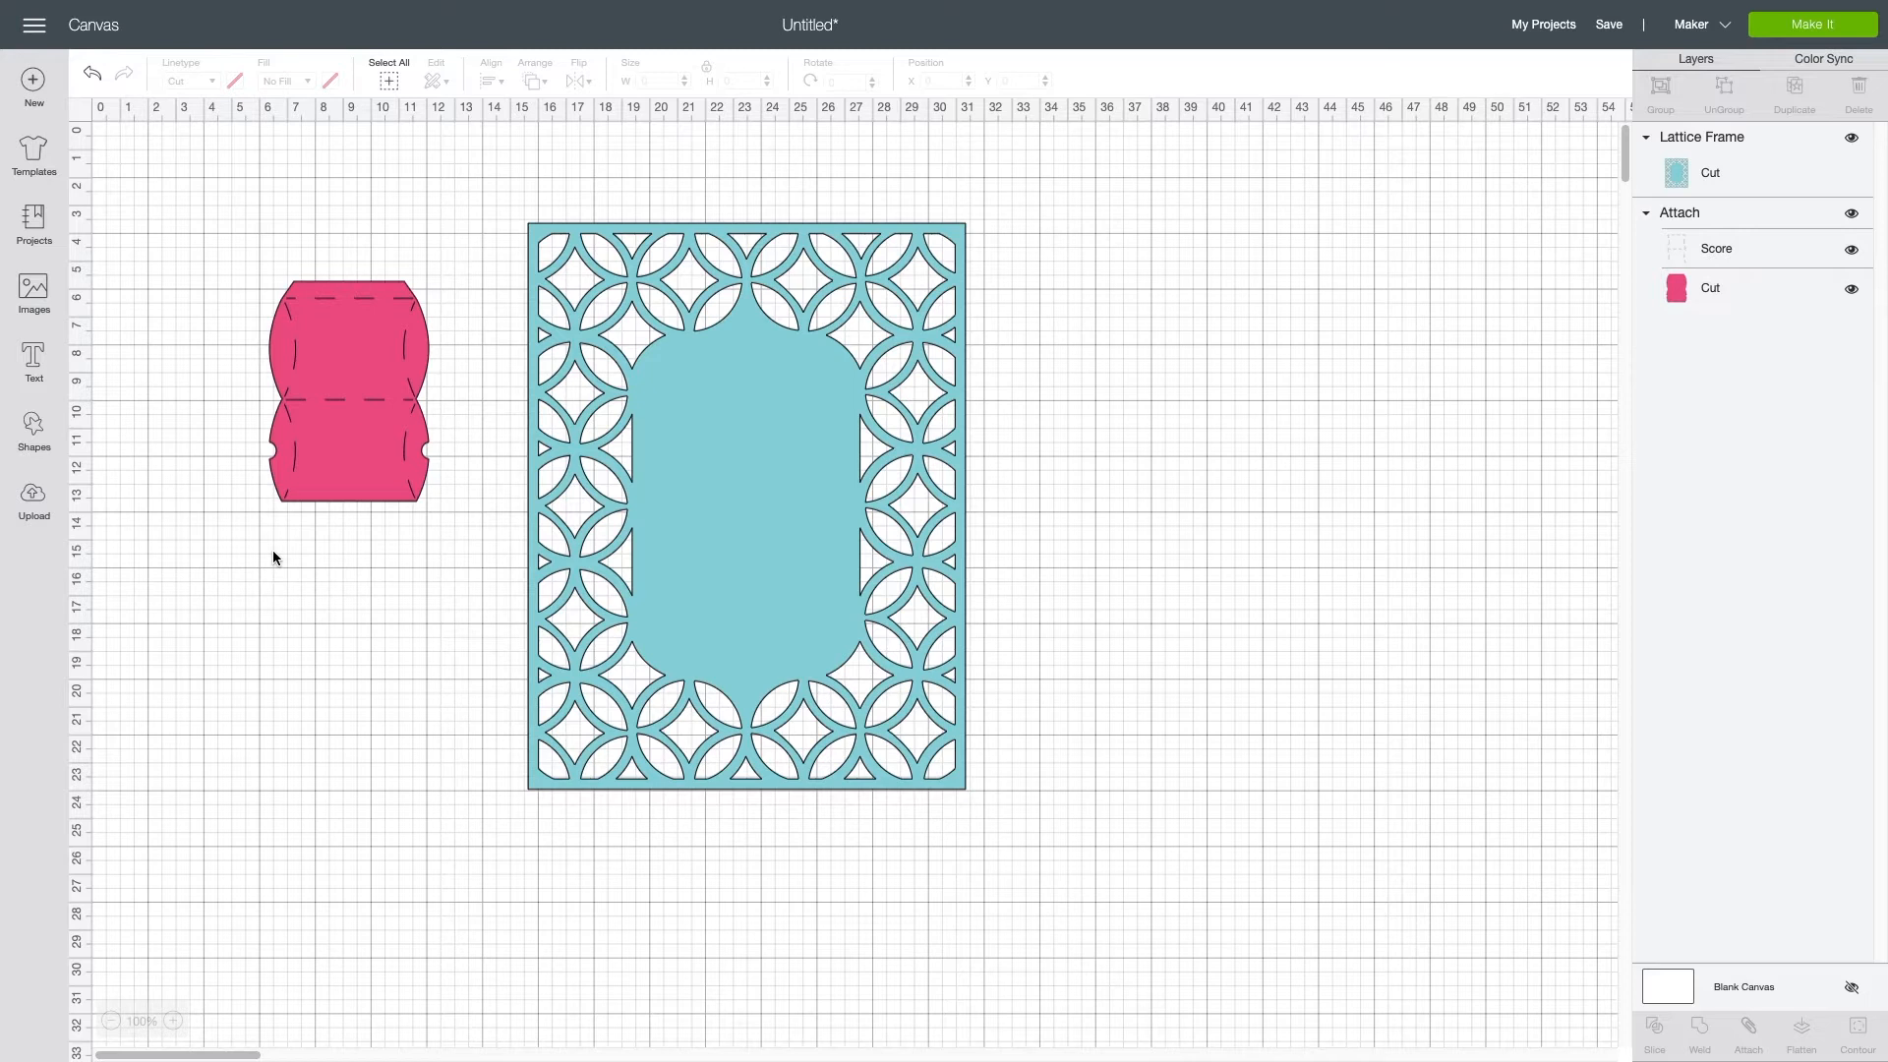
Step: Duplicate the pillow box and lattice frame together and move the copies far down the canvas, to about y 75 cm
left_click_drag(240, 144, 870, 676)
right_click(706, 480)
left_click(747, 645)
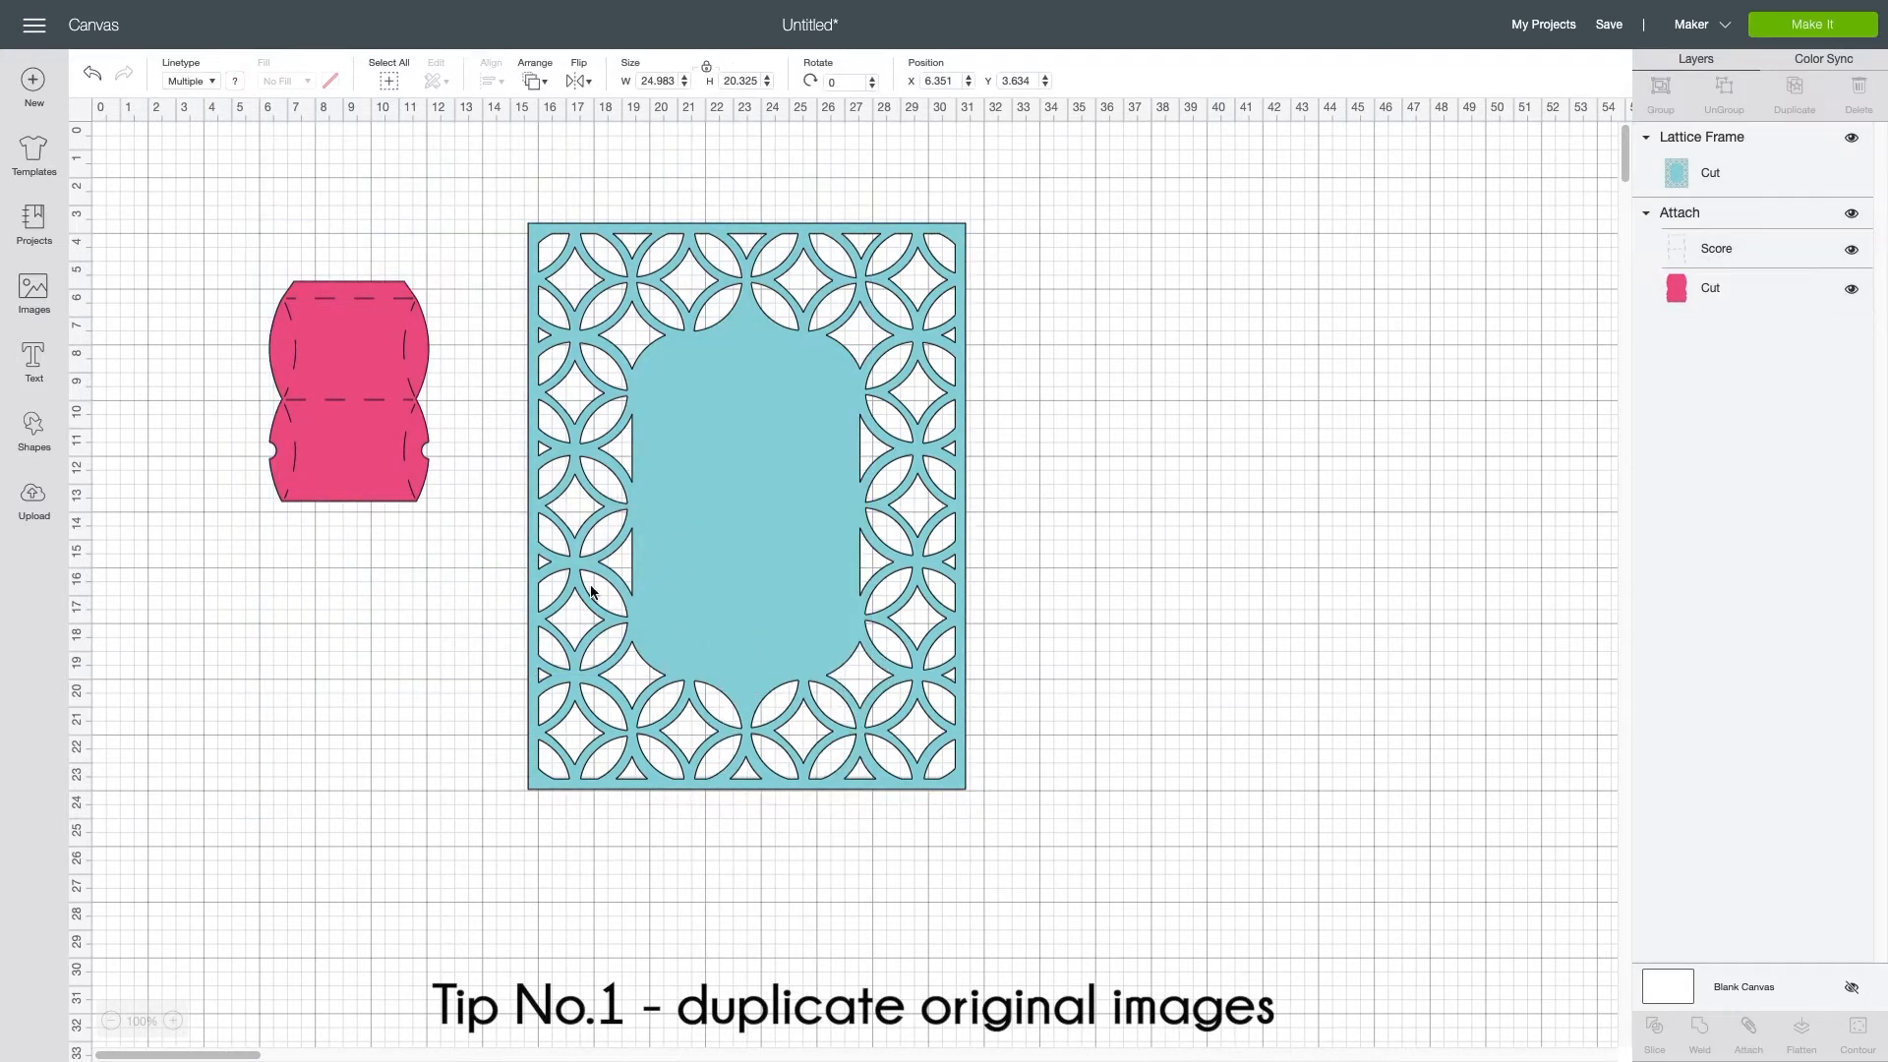
left_click_drag(402, 411, 289, 912)
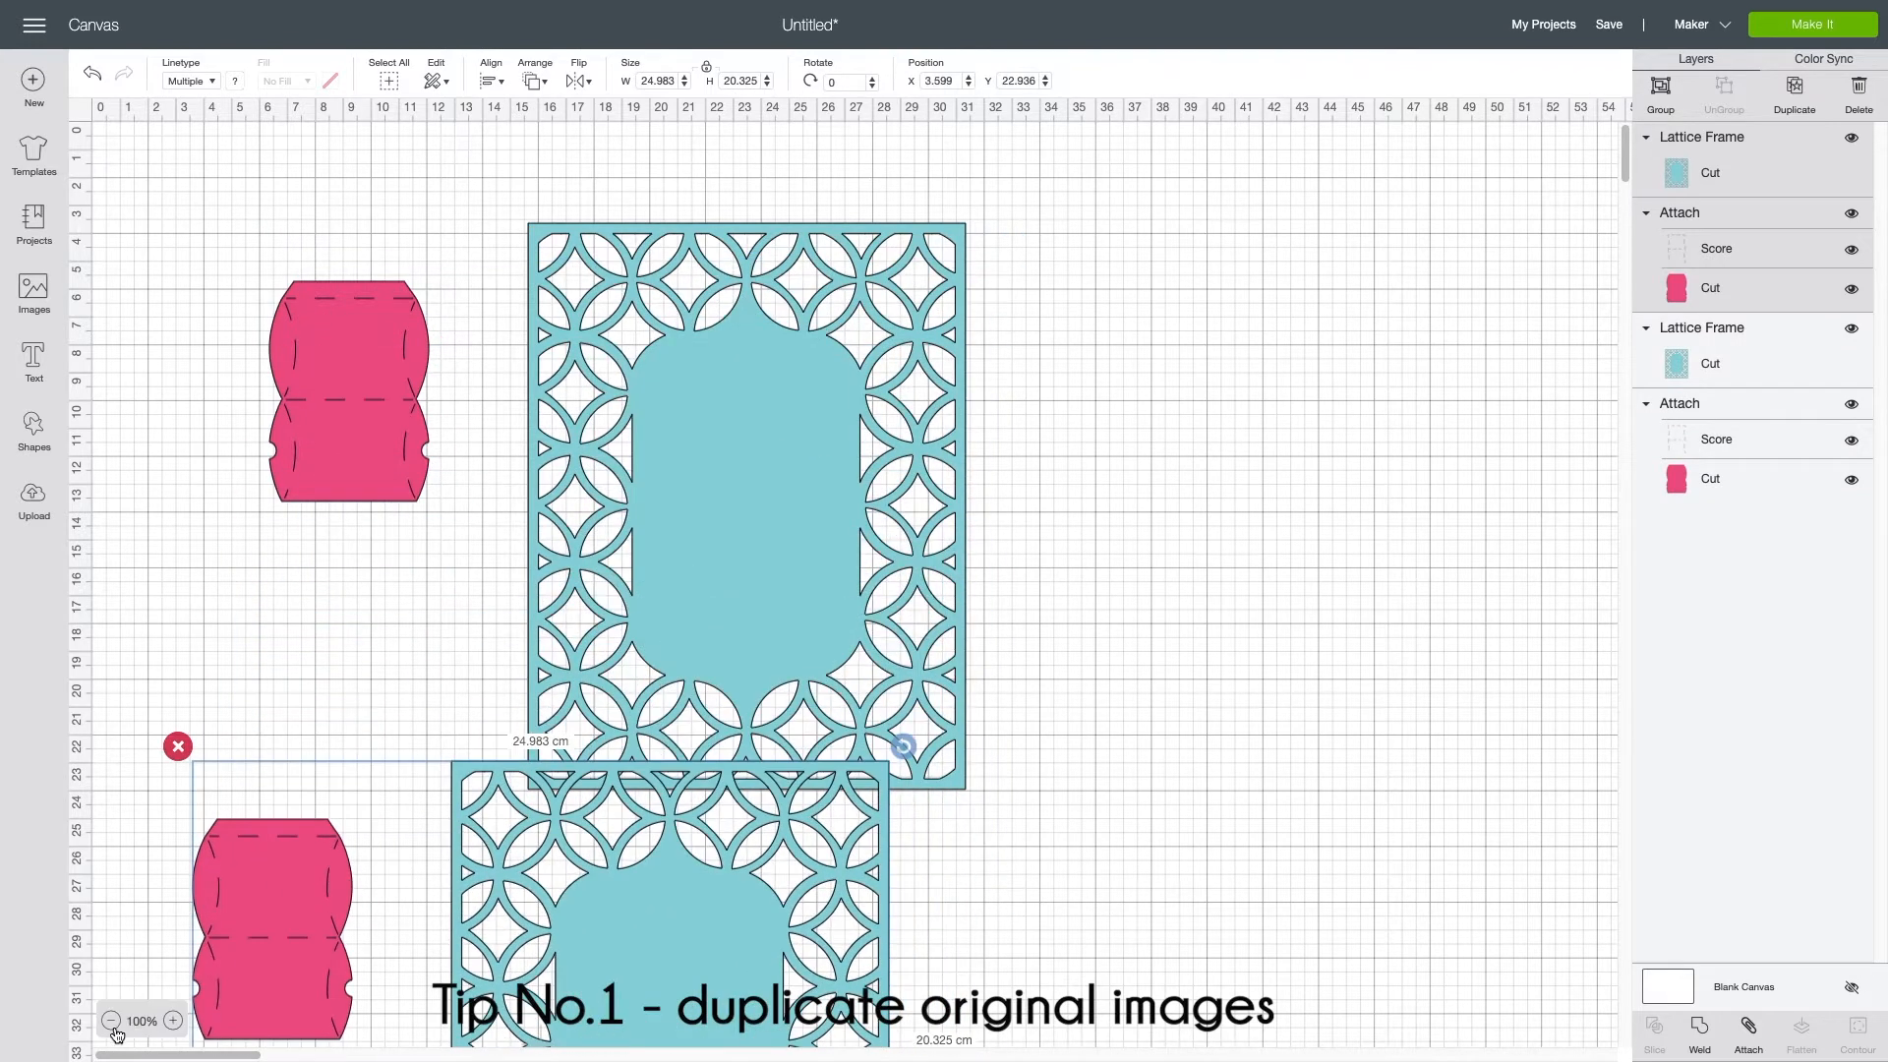
left_click(112, 1023)
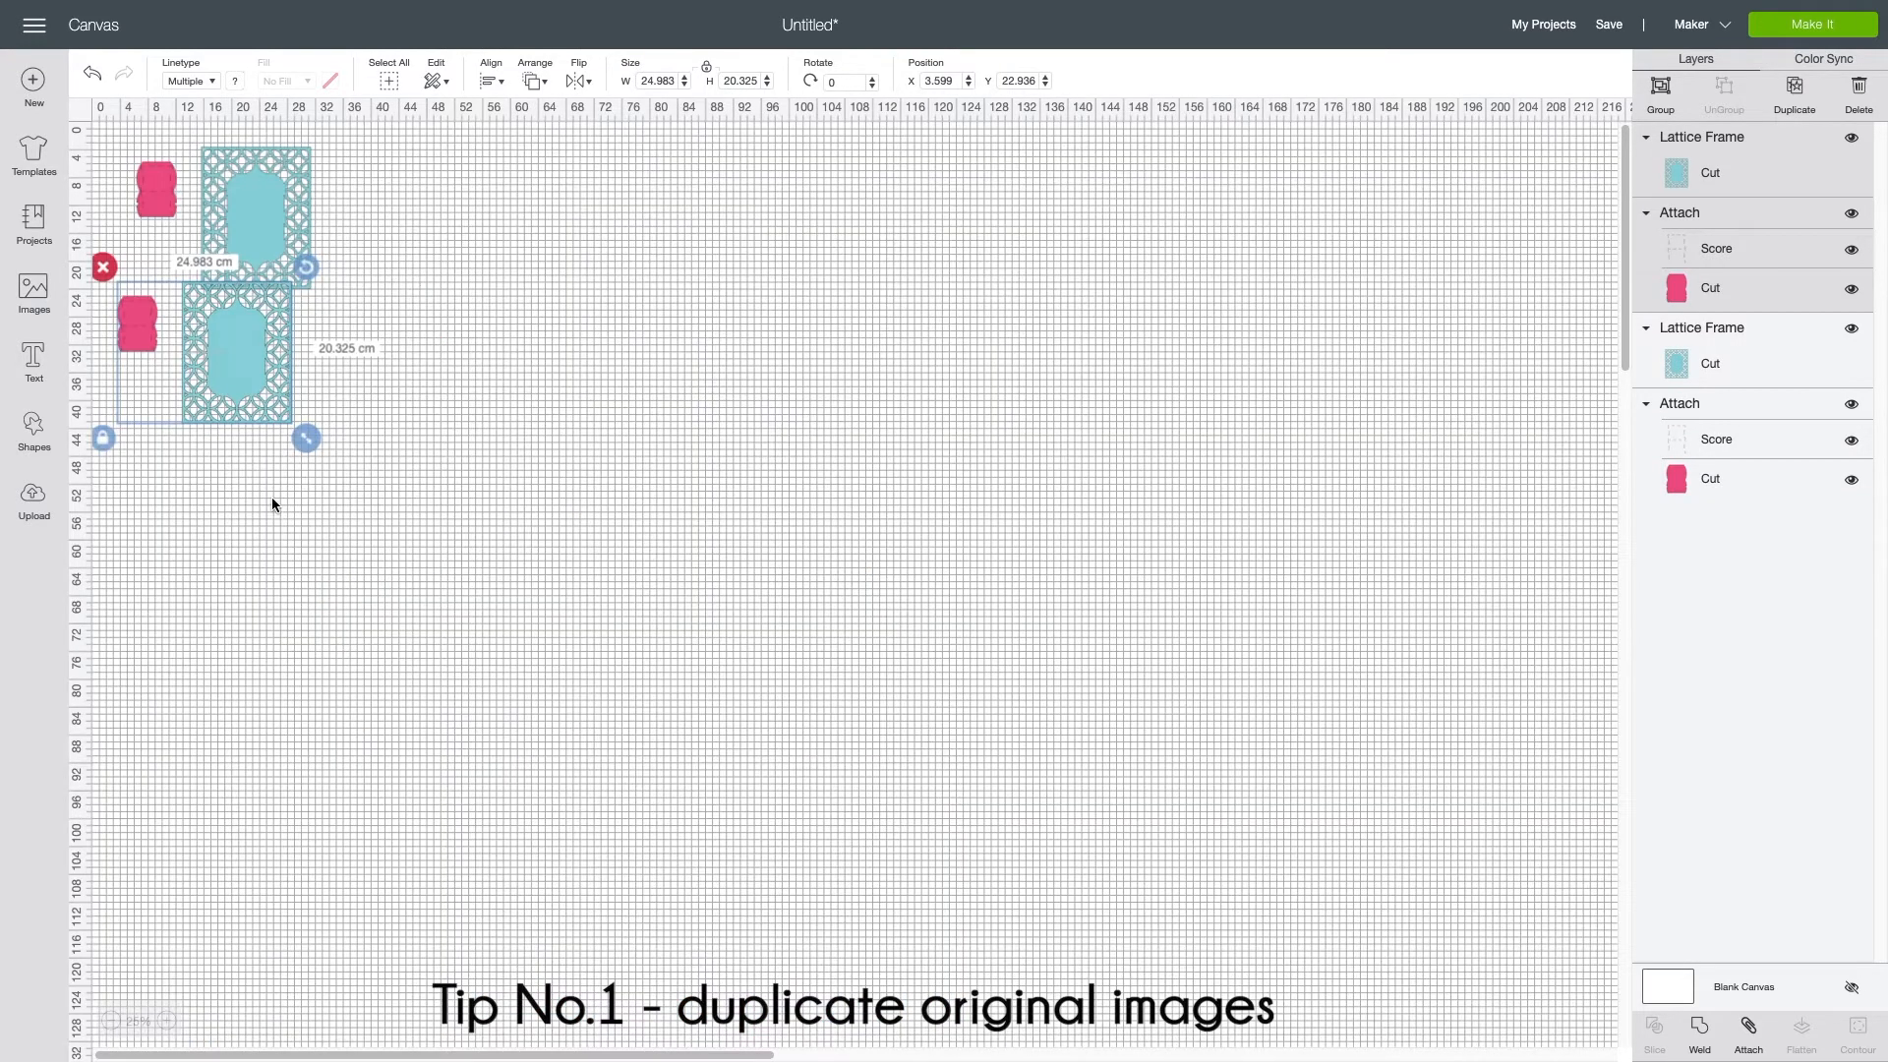
left_click_drag(134, 328, 160, 675)
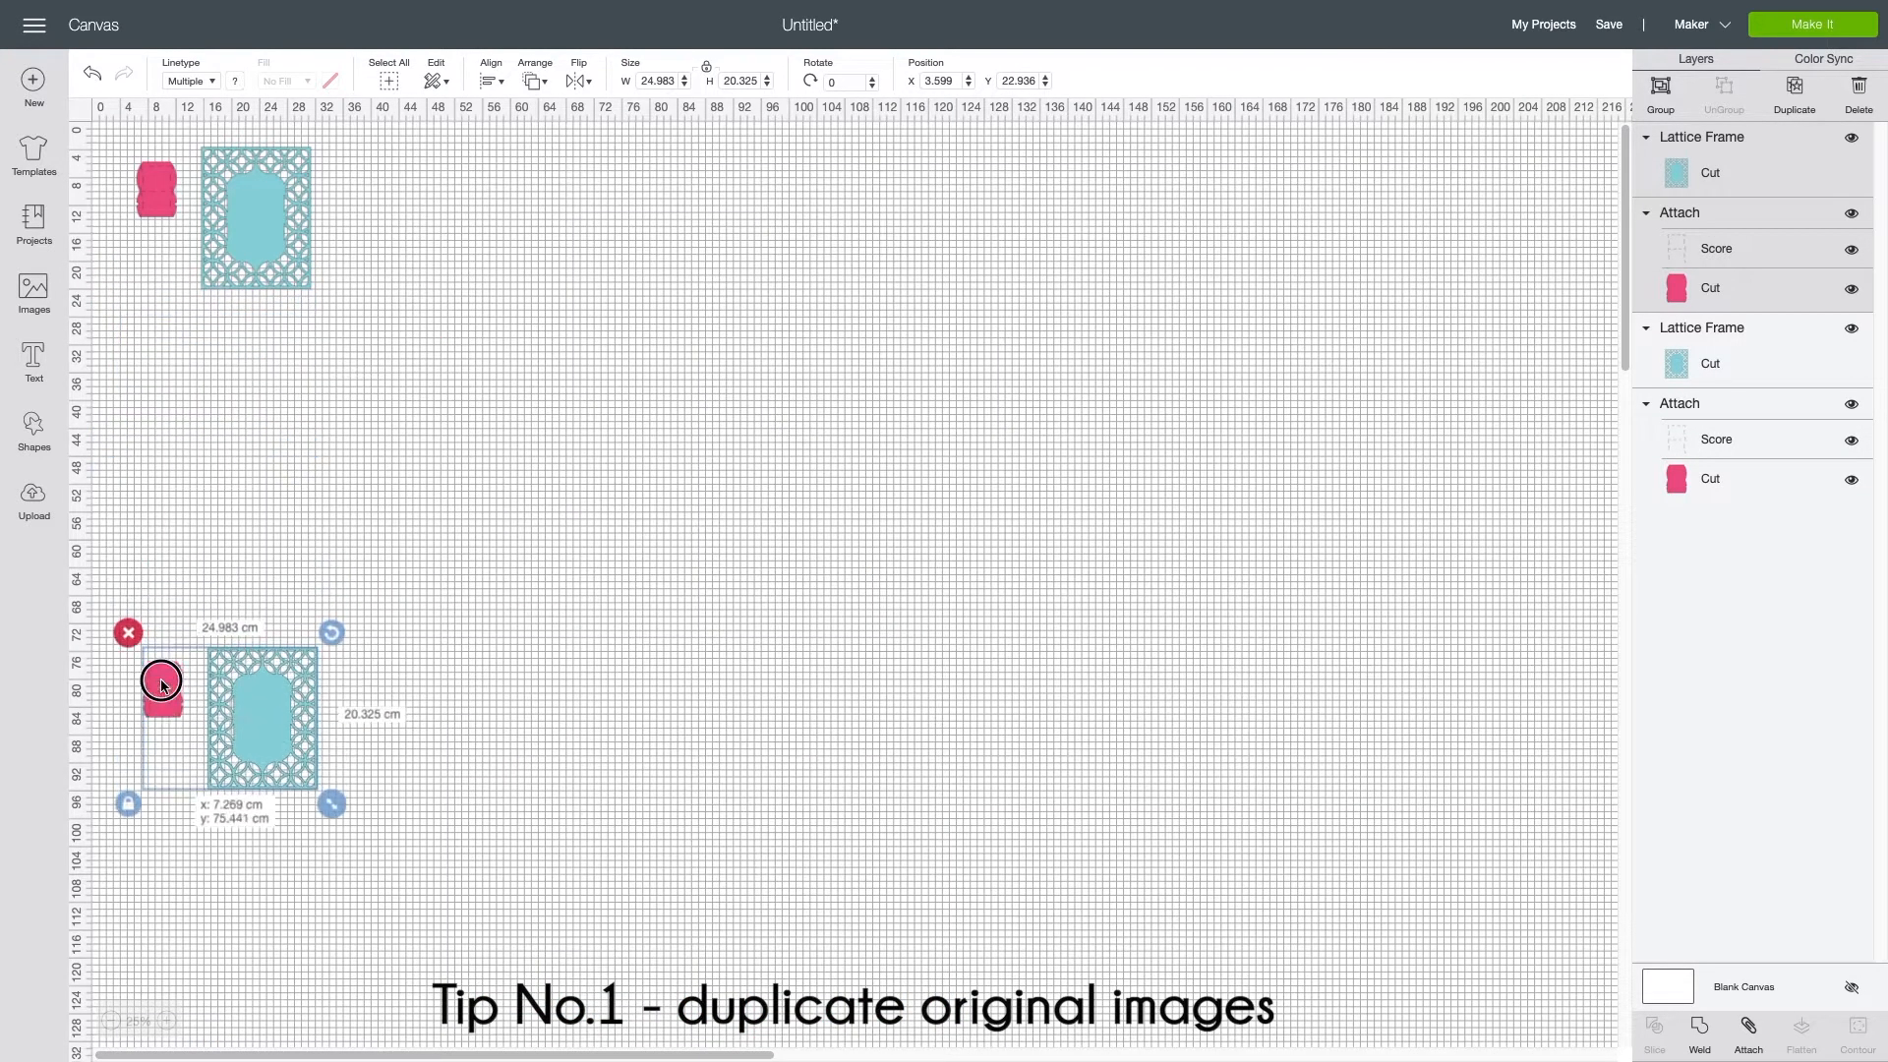
left_click(173, 334)
Step: Add a square as a working area guide, size it 29.2 × 29.2 cm and colour it light green
left_click(168, 1020)
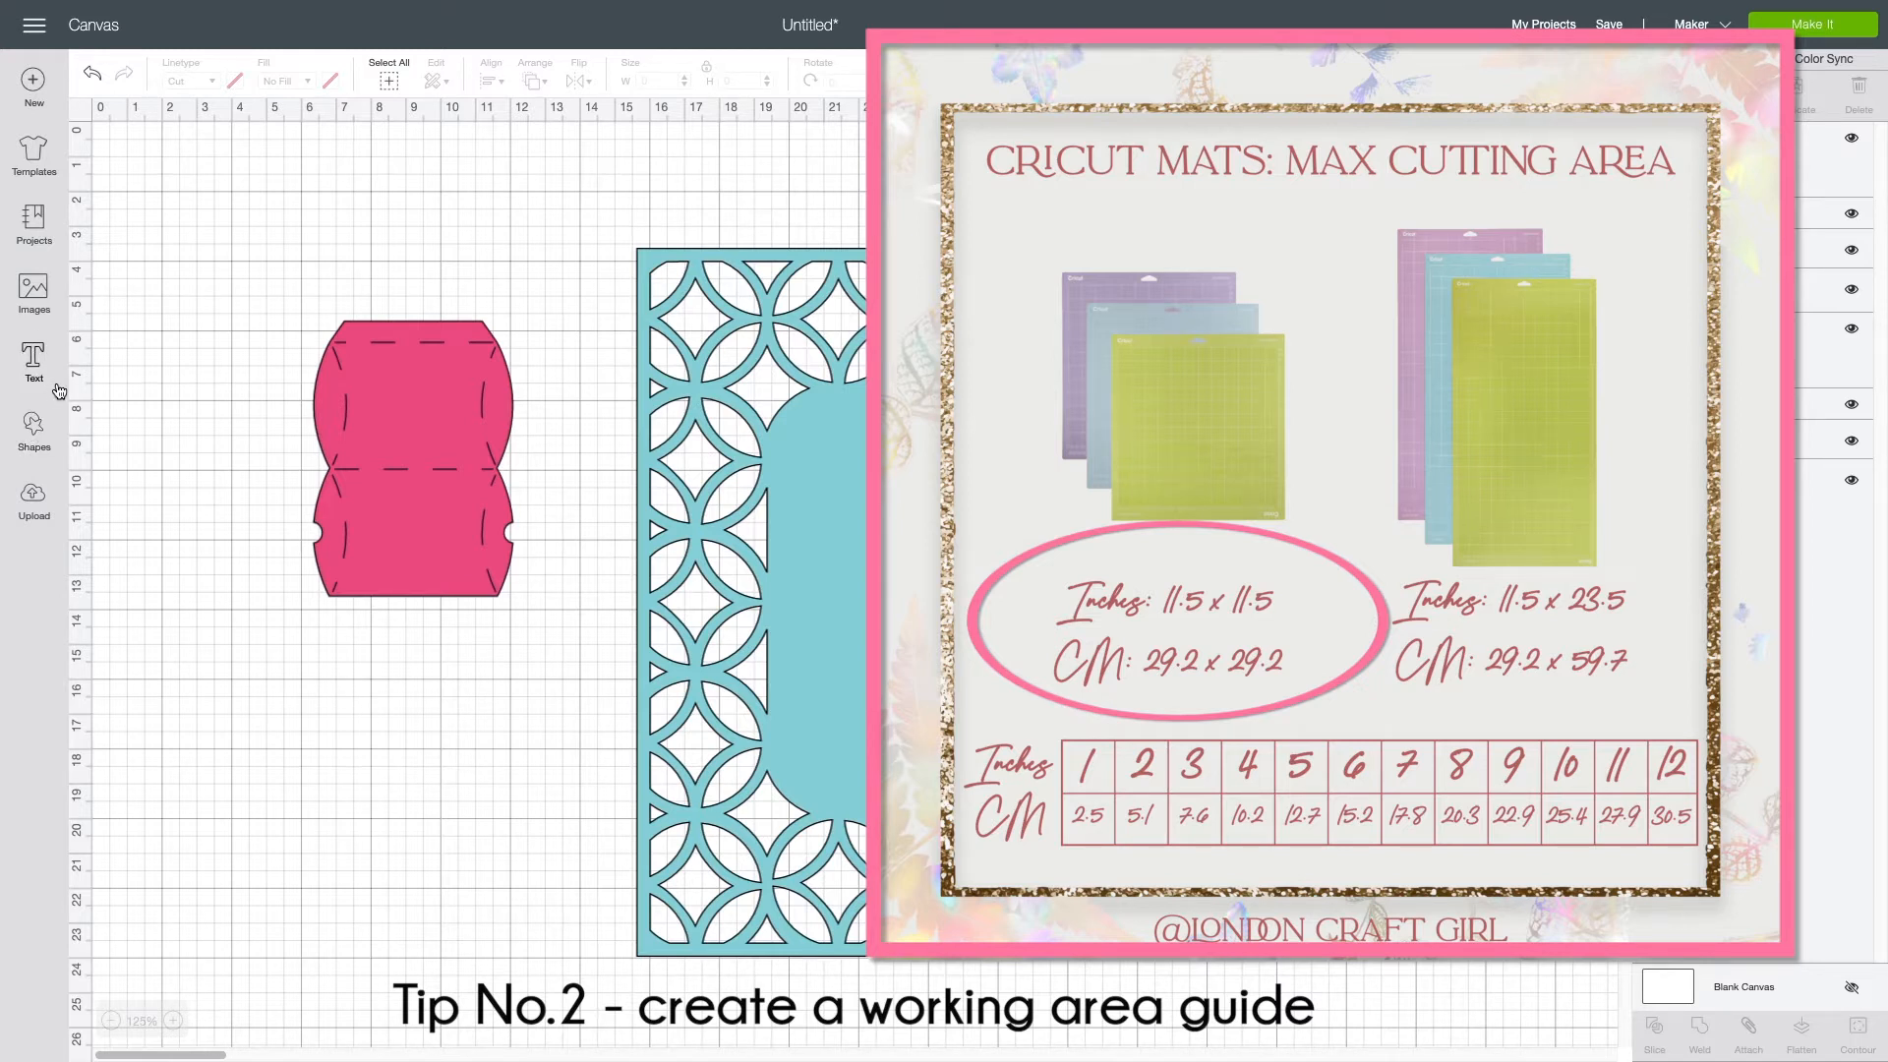
left_click(34, 430)
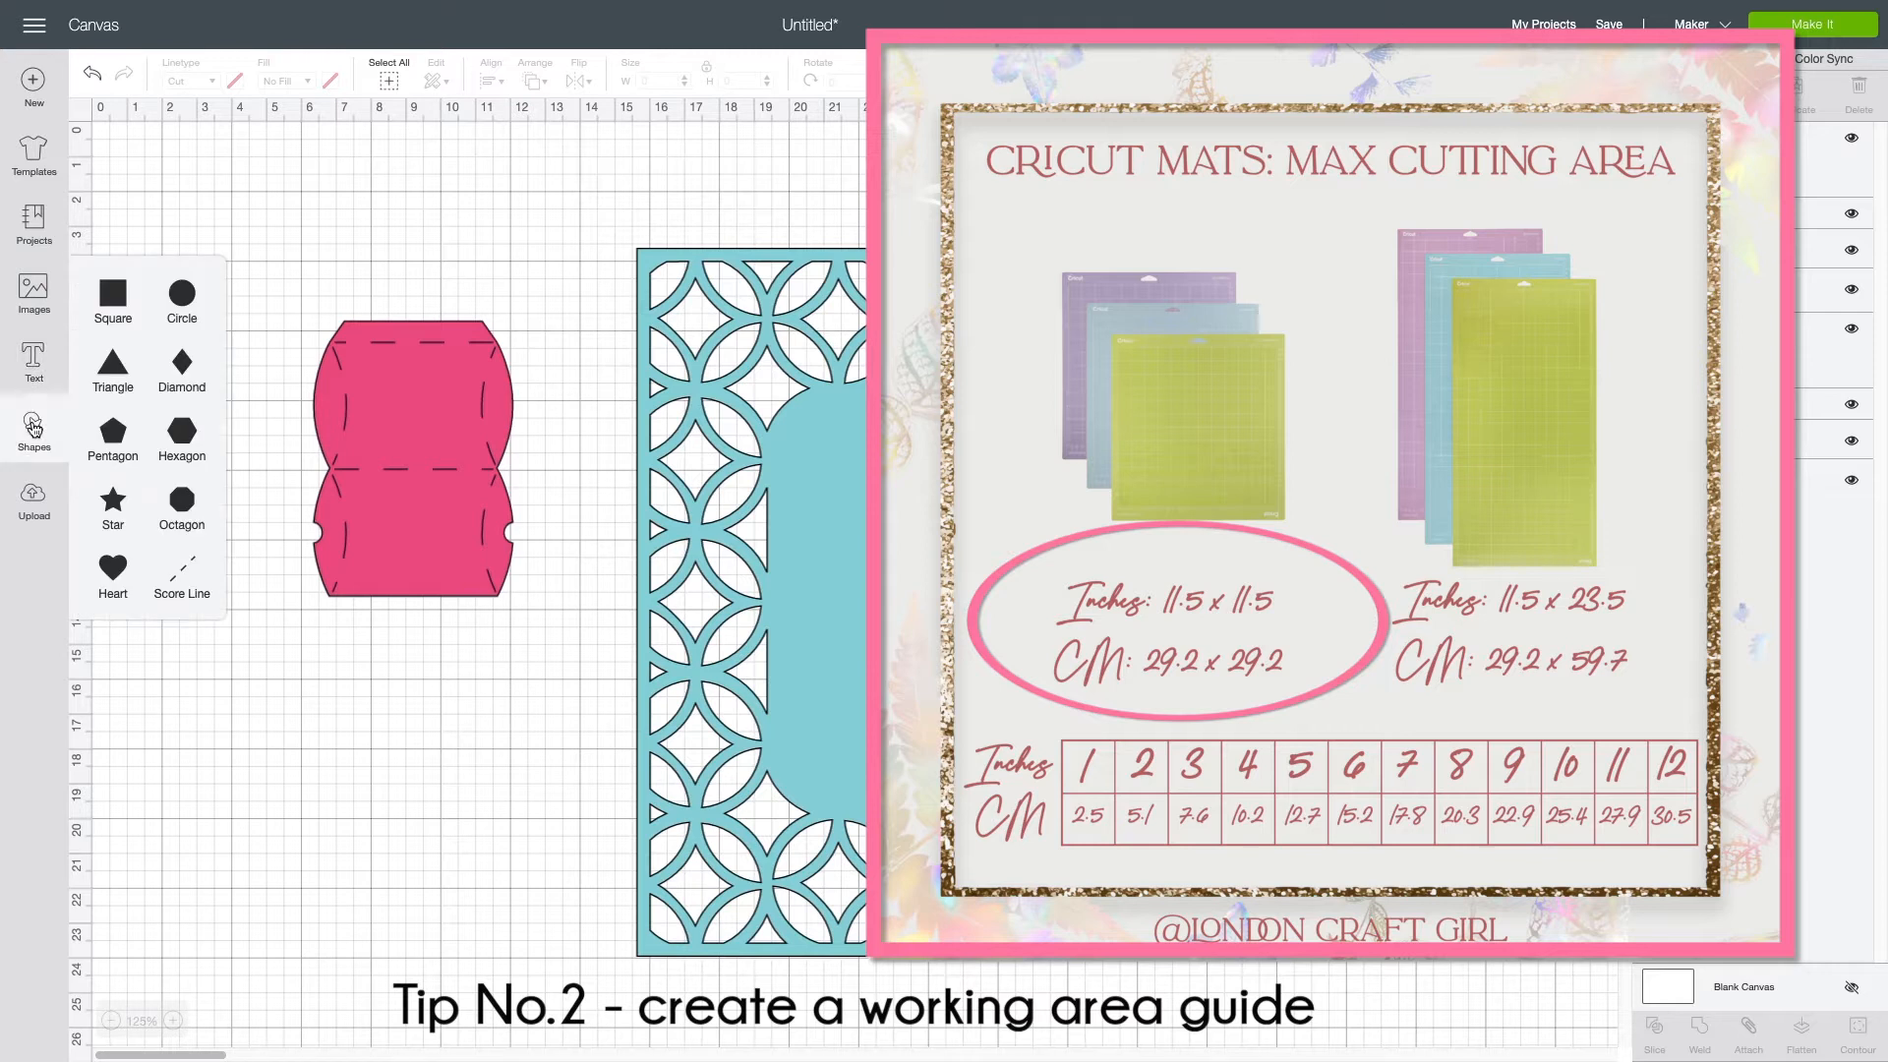
left_click(115, 294)
left_click_drag(689, 728, 604, 445)
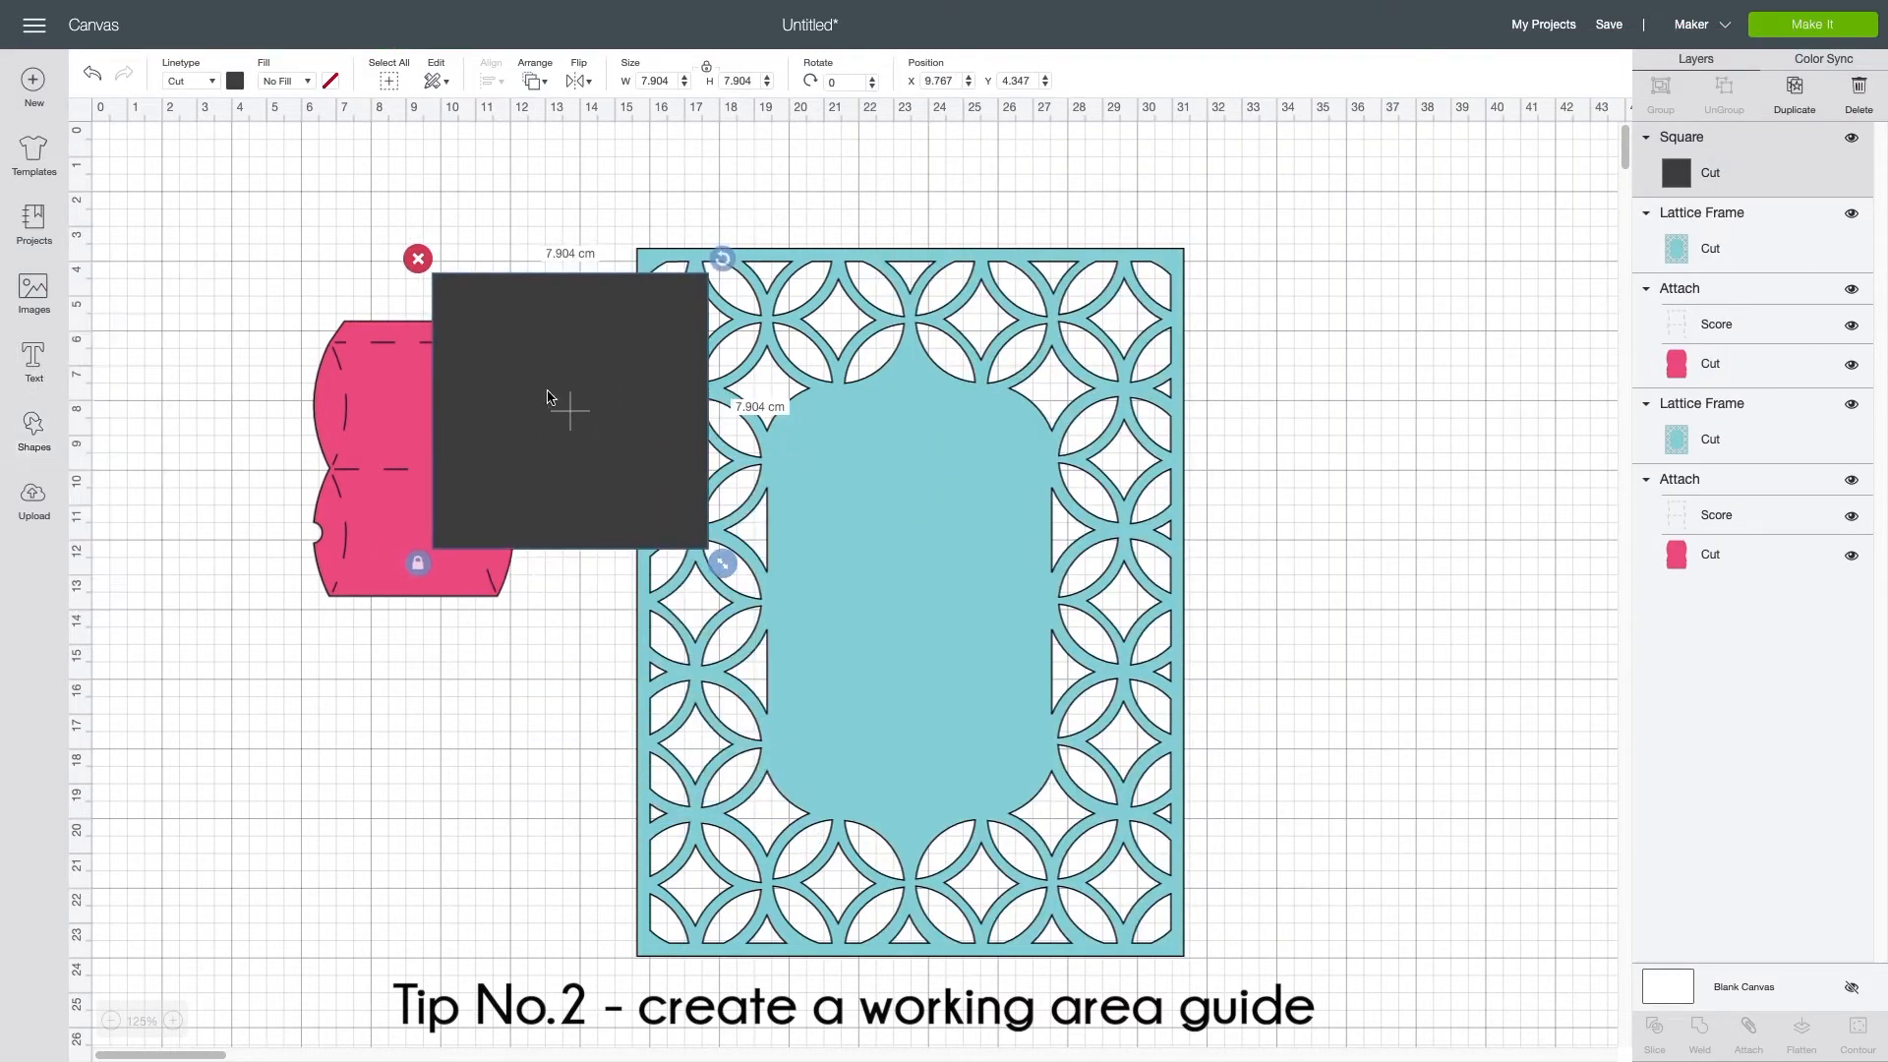
left_click(654, 81)
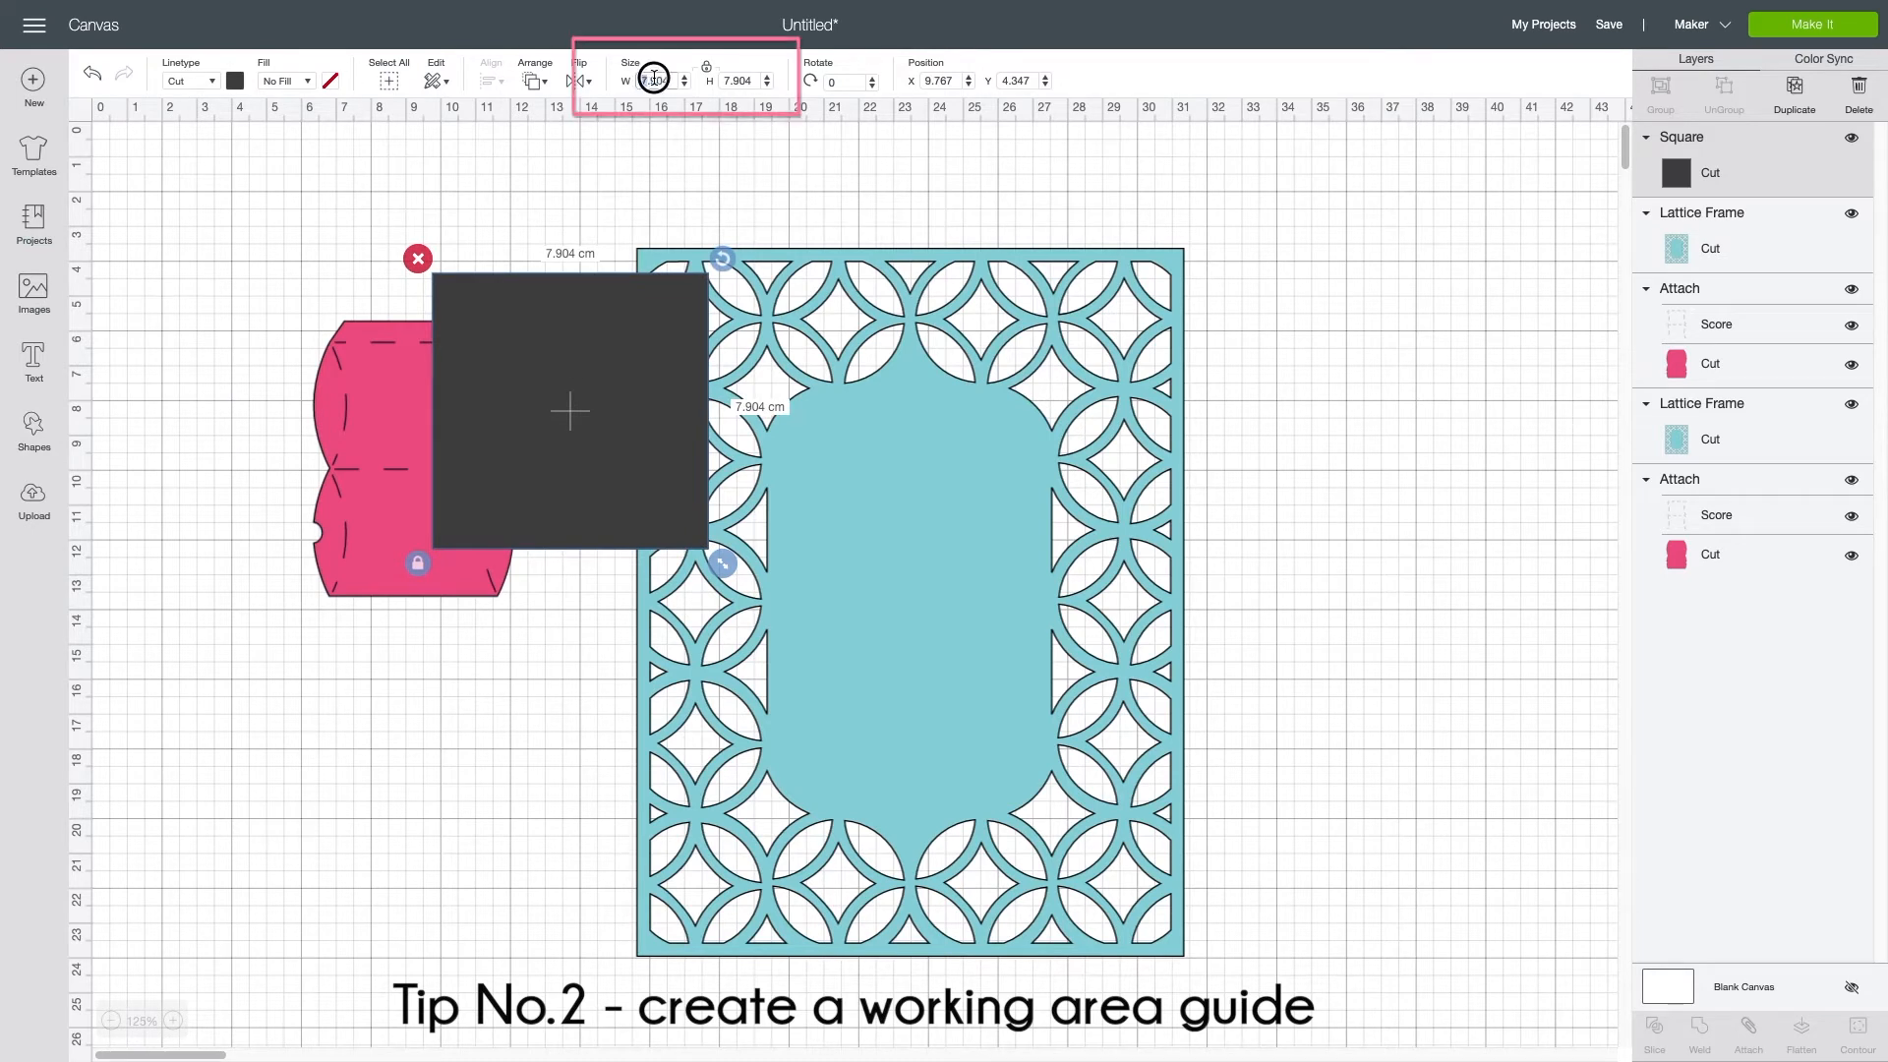
type("29.2")
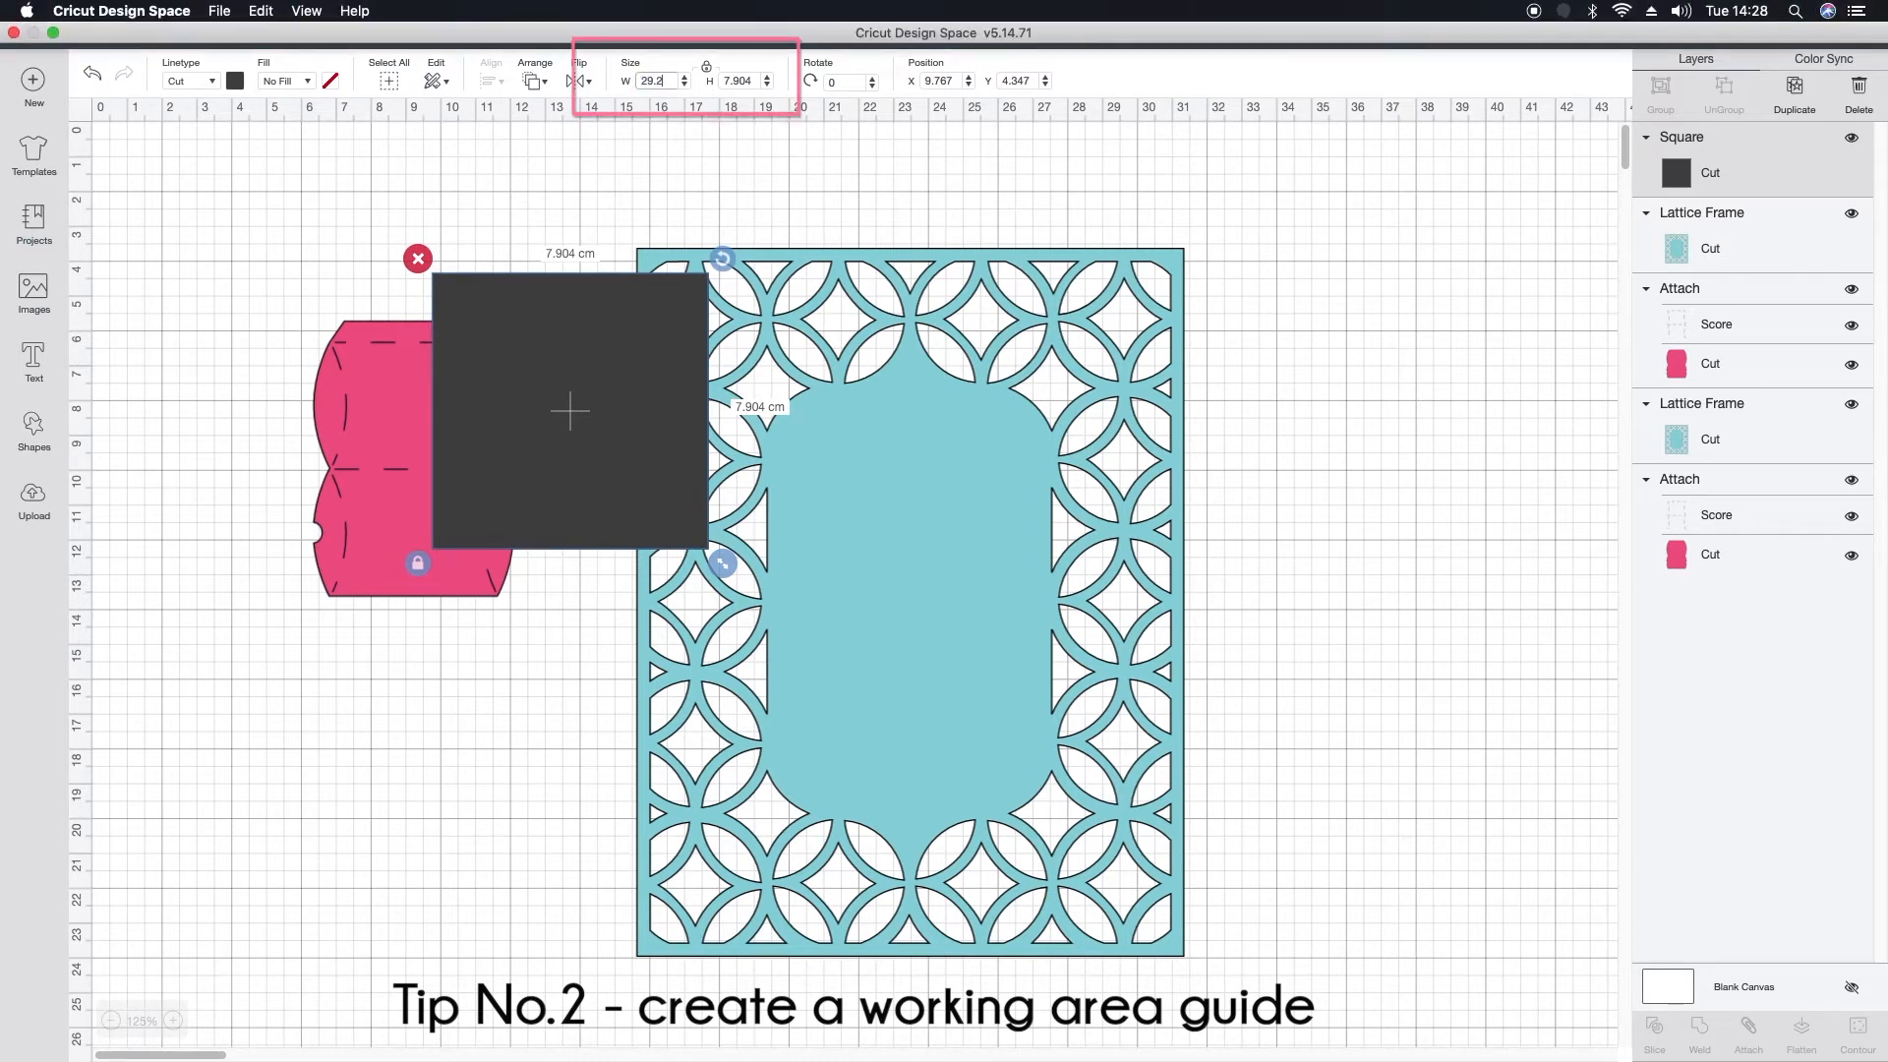
key("Return")
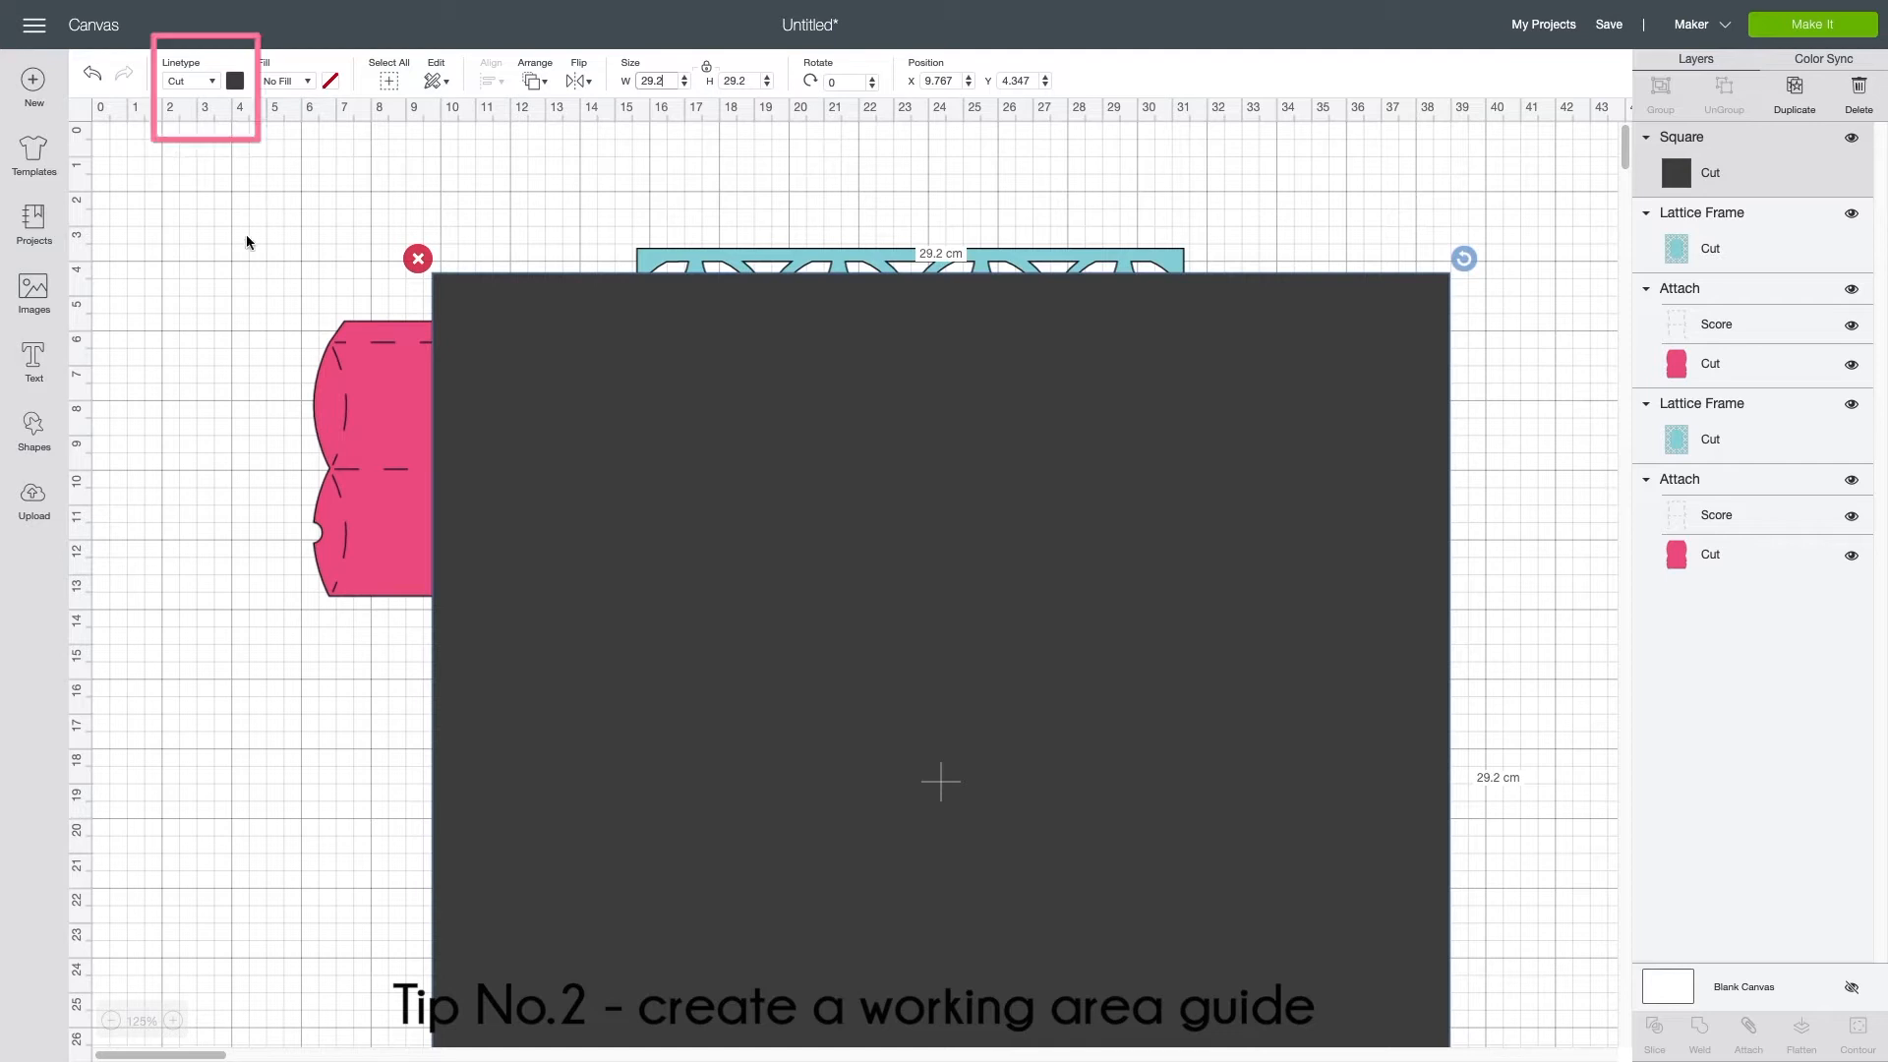
left_click(235, 81)
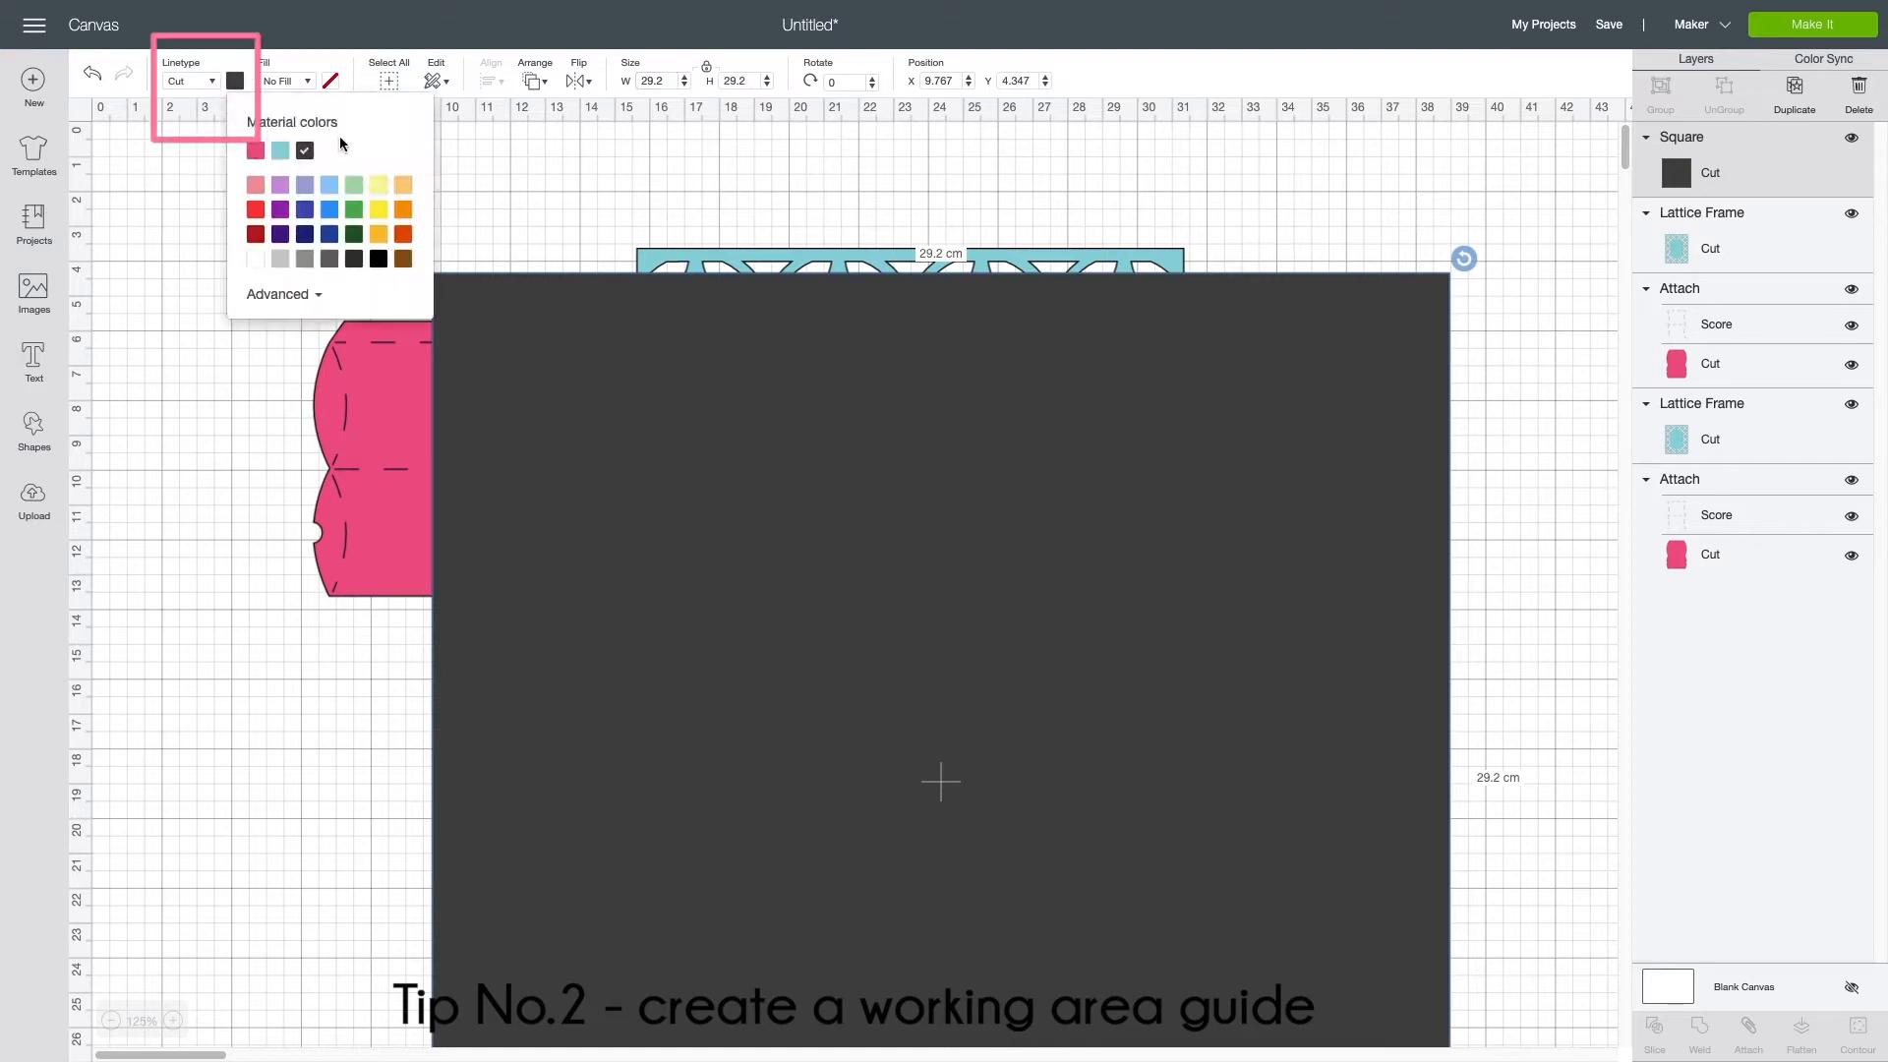
left_click(354, 185)
Step: Place the green square around the upper pillow box and lattice frame, at about x 4.8, y 1.5 cm, and send it to the back
left_click_drag(676, 541, 560, 548)
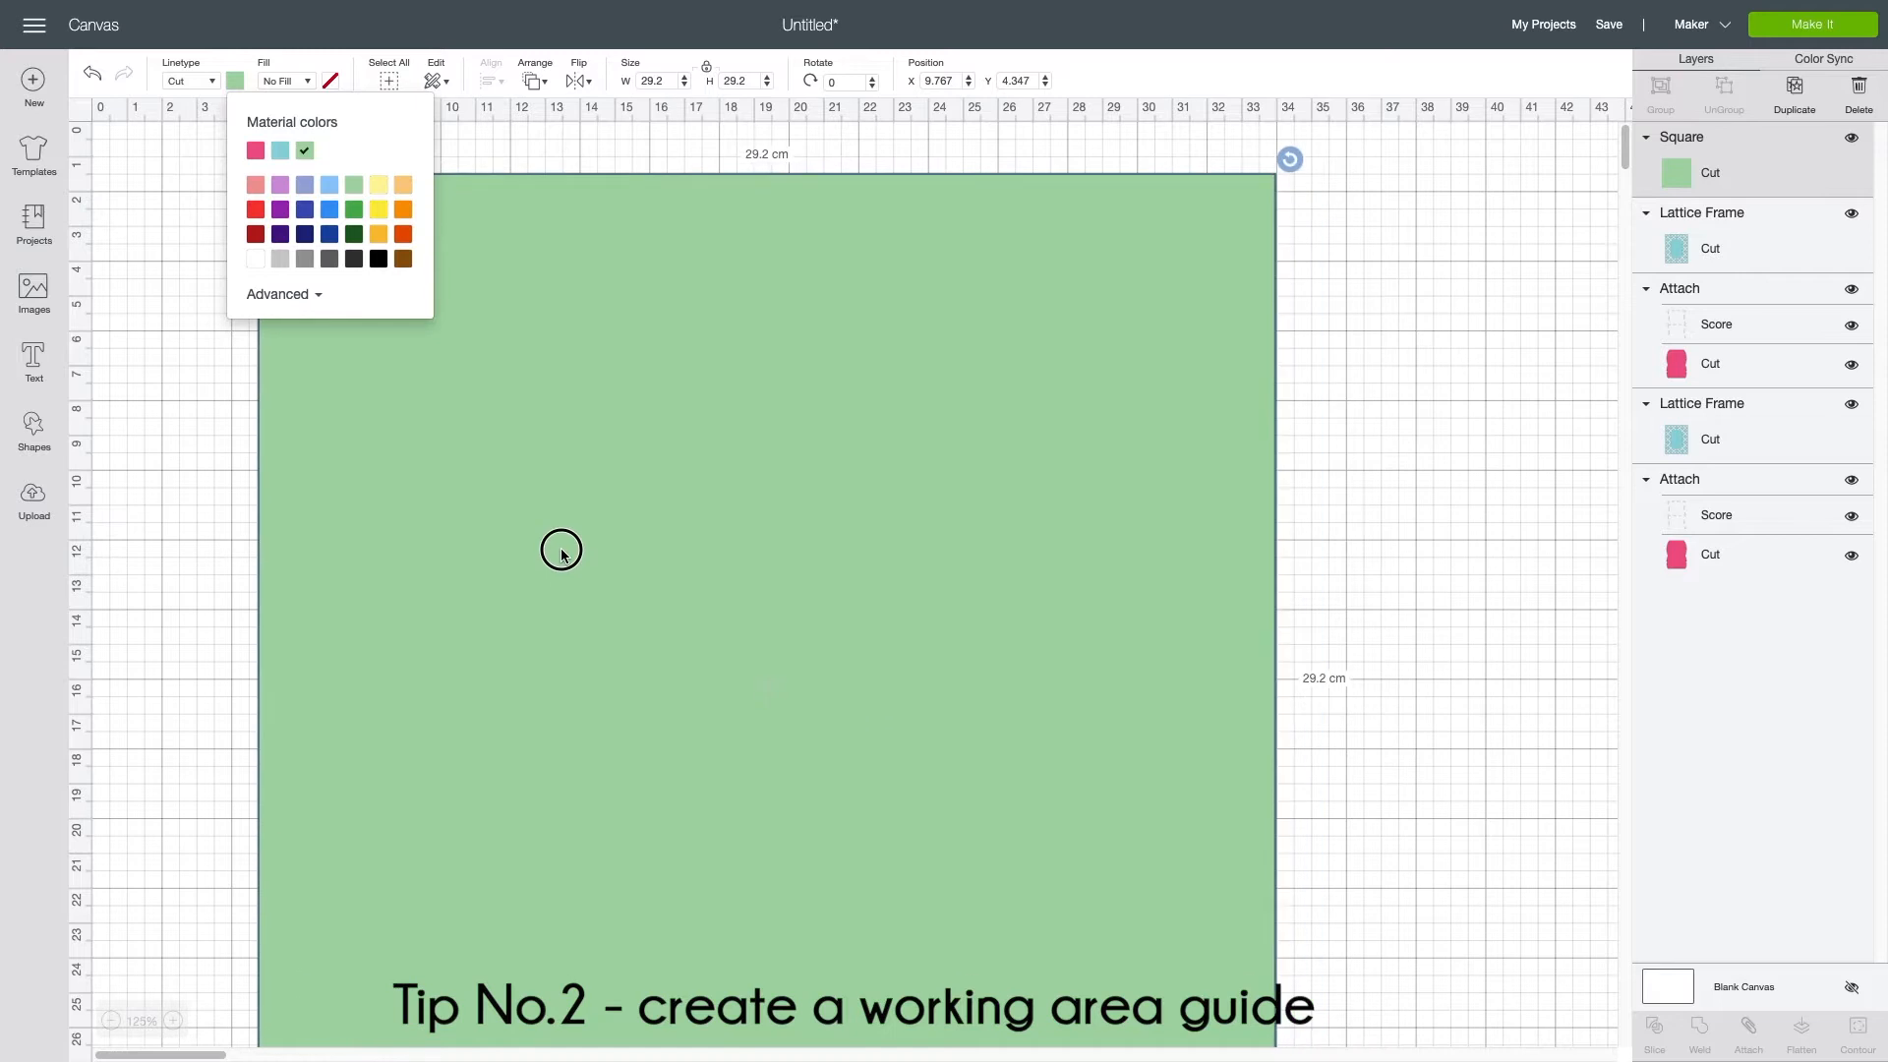
left_click(542, 86)
left_click(592, 112)
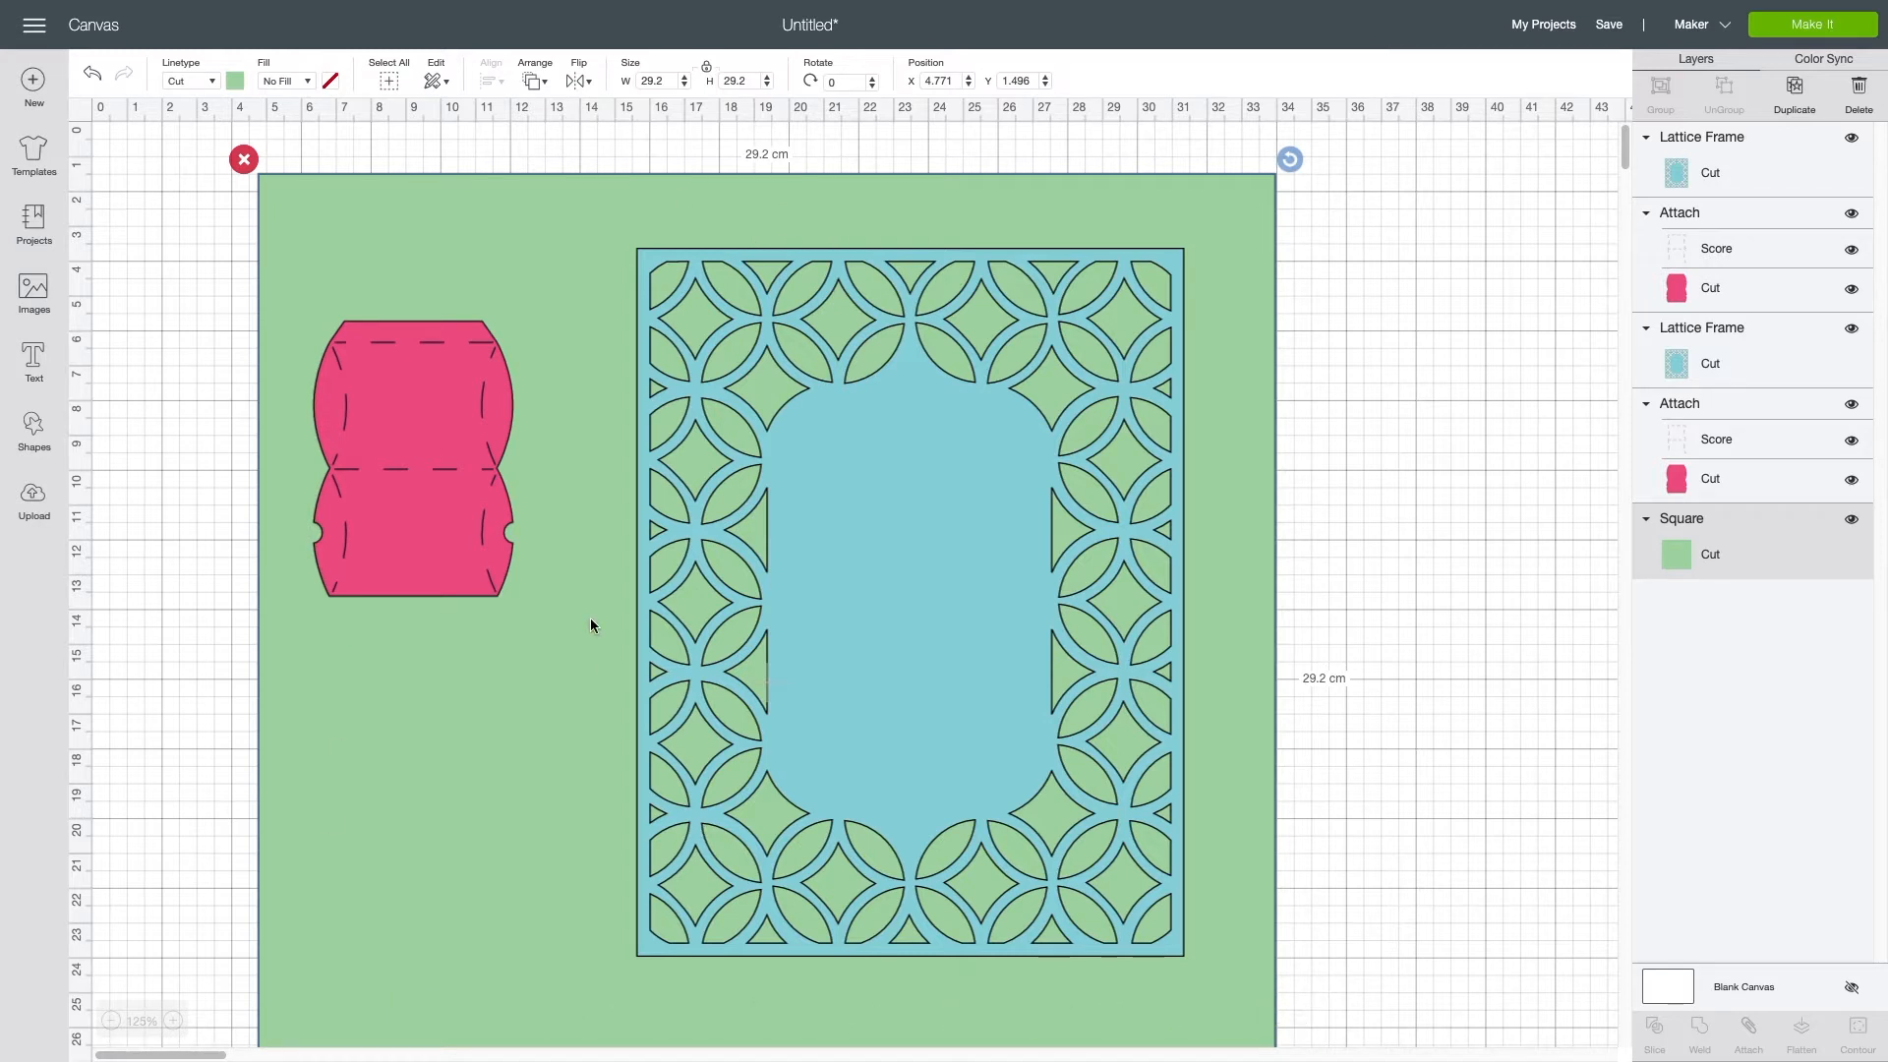
left_click(1330, 649)
Step: Move the lattice frame off the guide and enlarge the pillow box from the guide's upper-left corner to about 20.6 × 28.4 cm
scroll(944, 512, "down", 1)
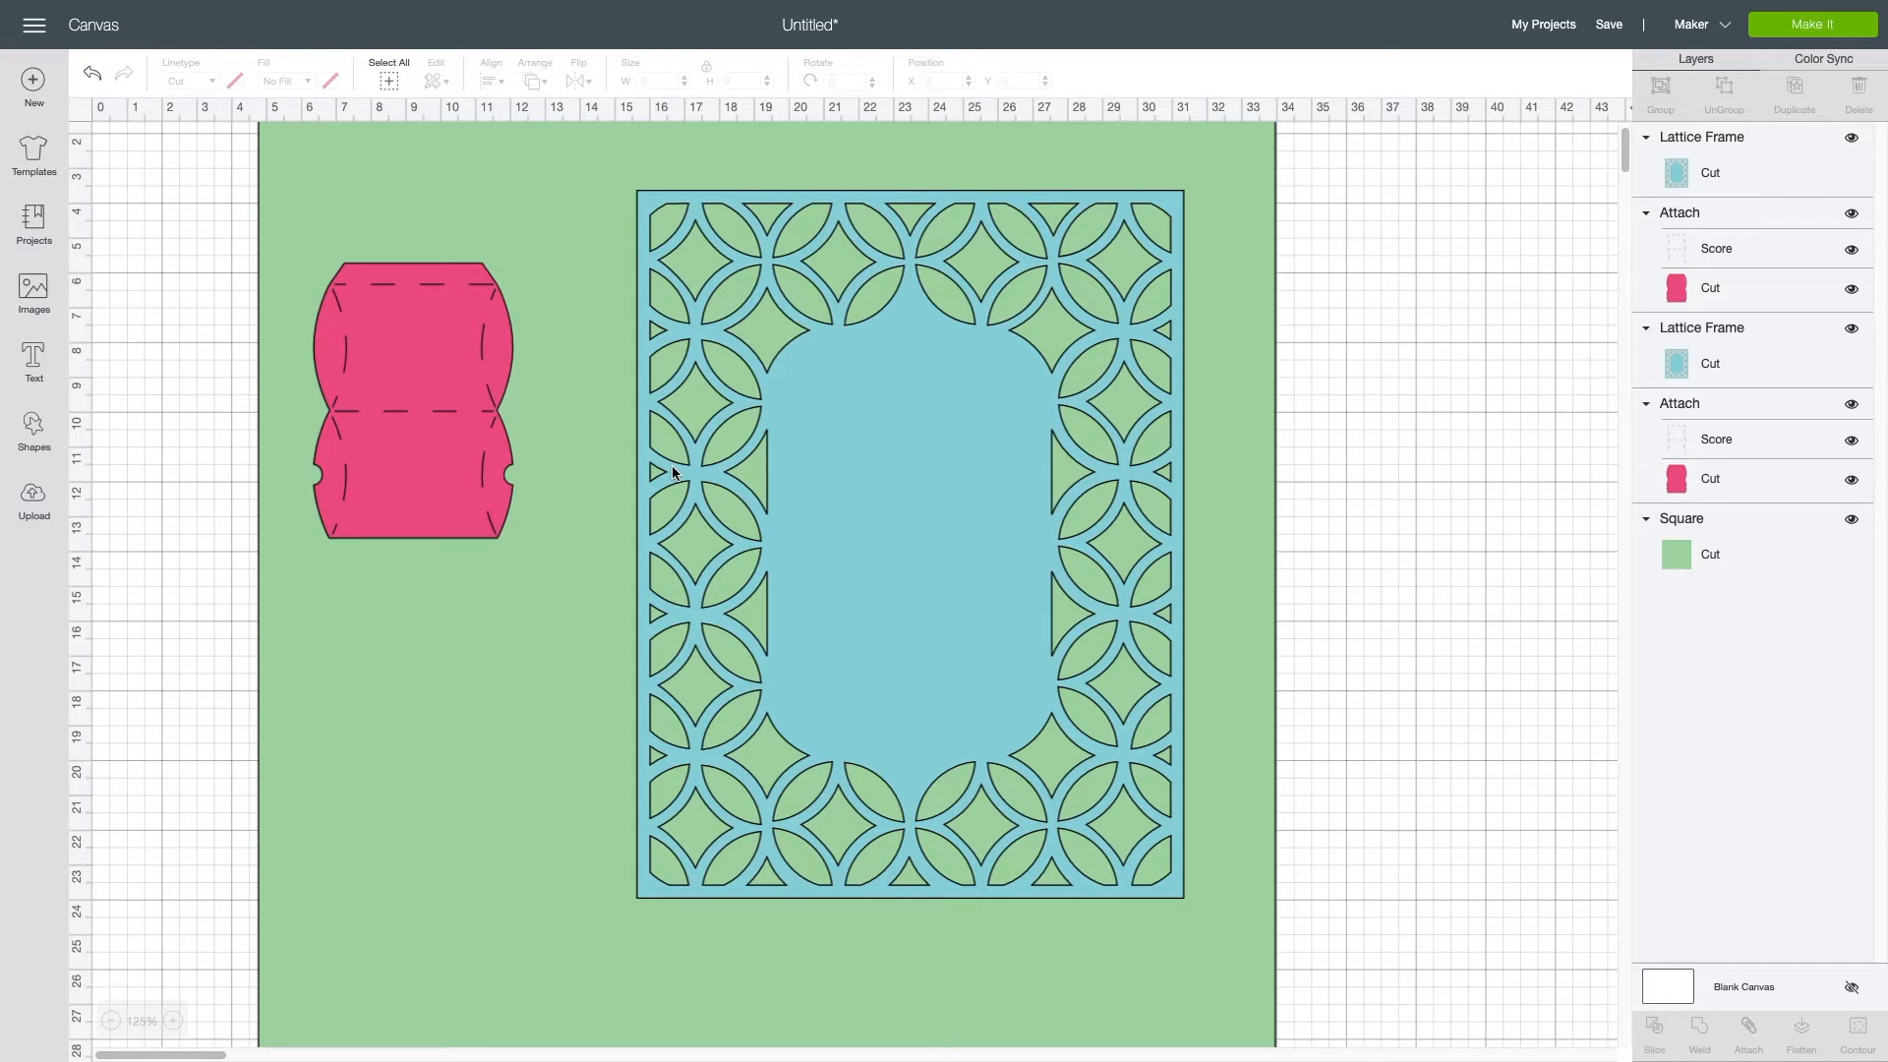
left_click_drag(834, 413, 1447, 411)
left_click_drag(388, 334, 376, 246)
left_click(112, 1020)
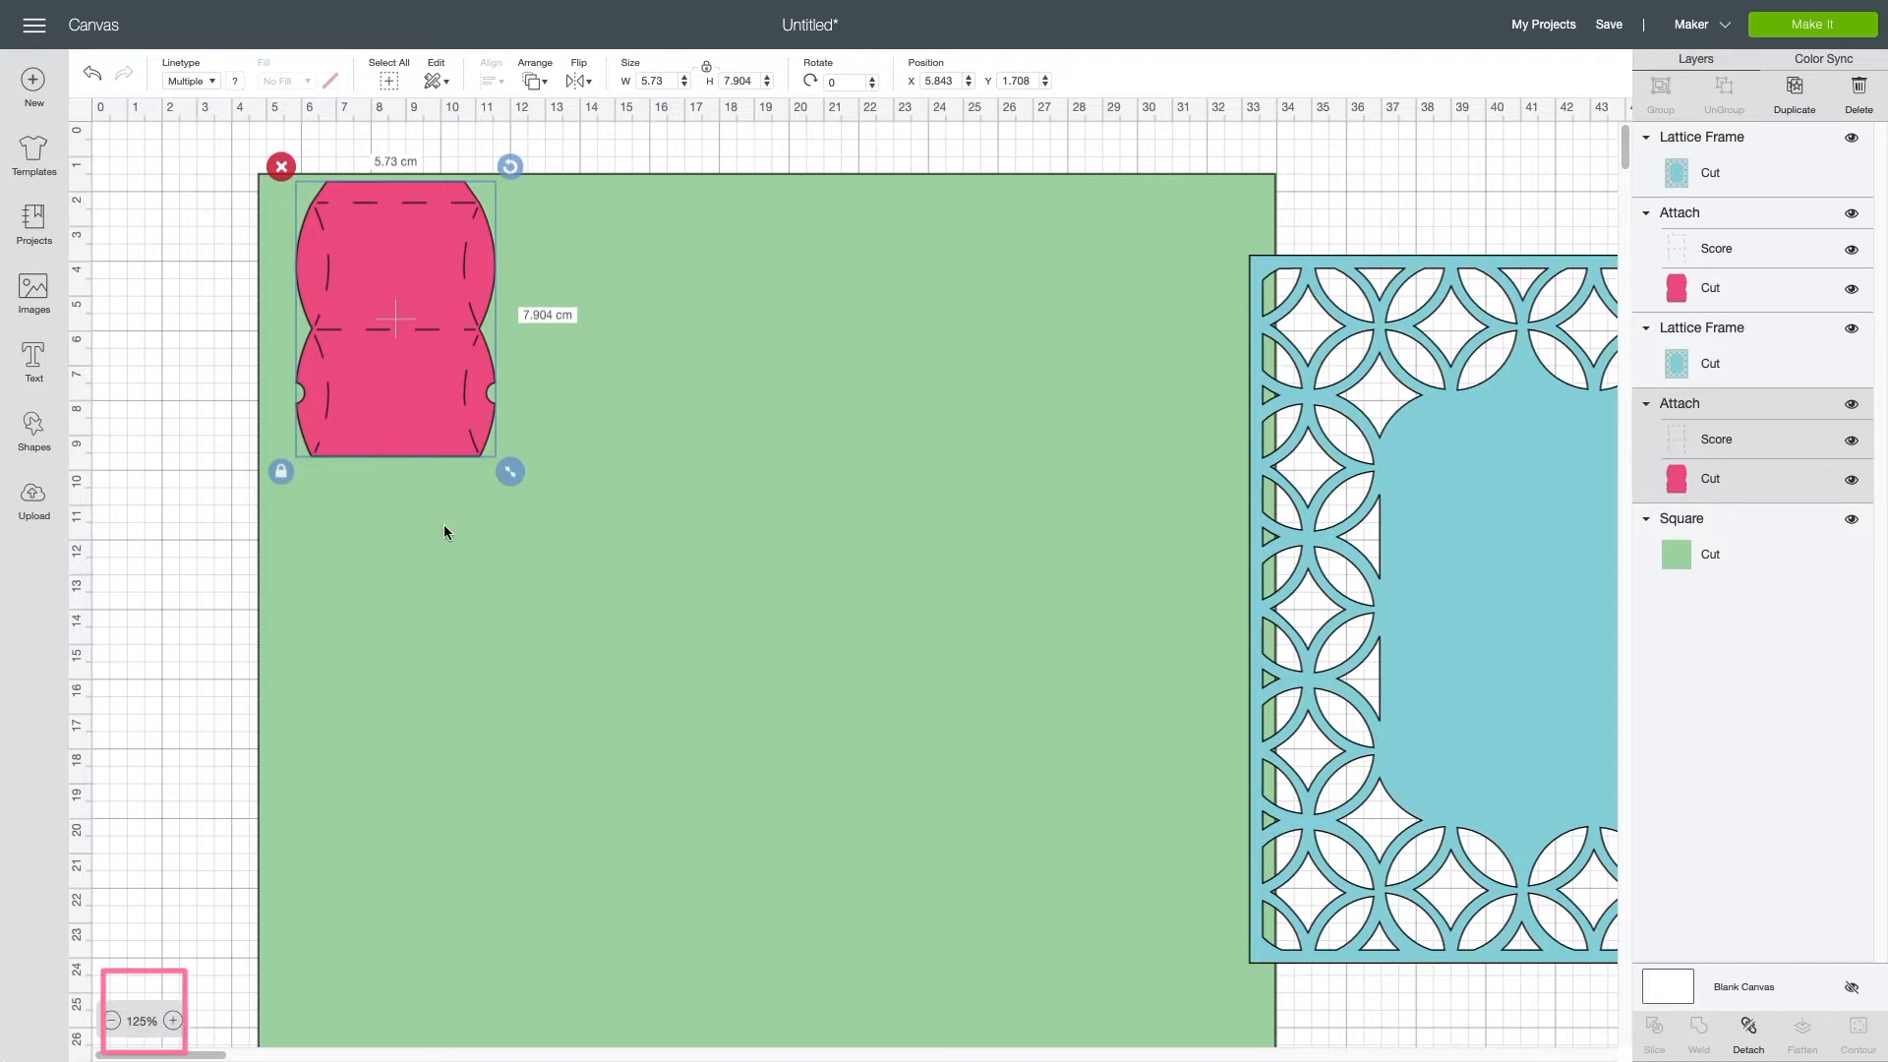
left_click_drag(429, 404, 1059, 976)
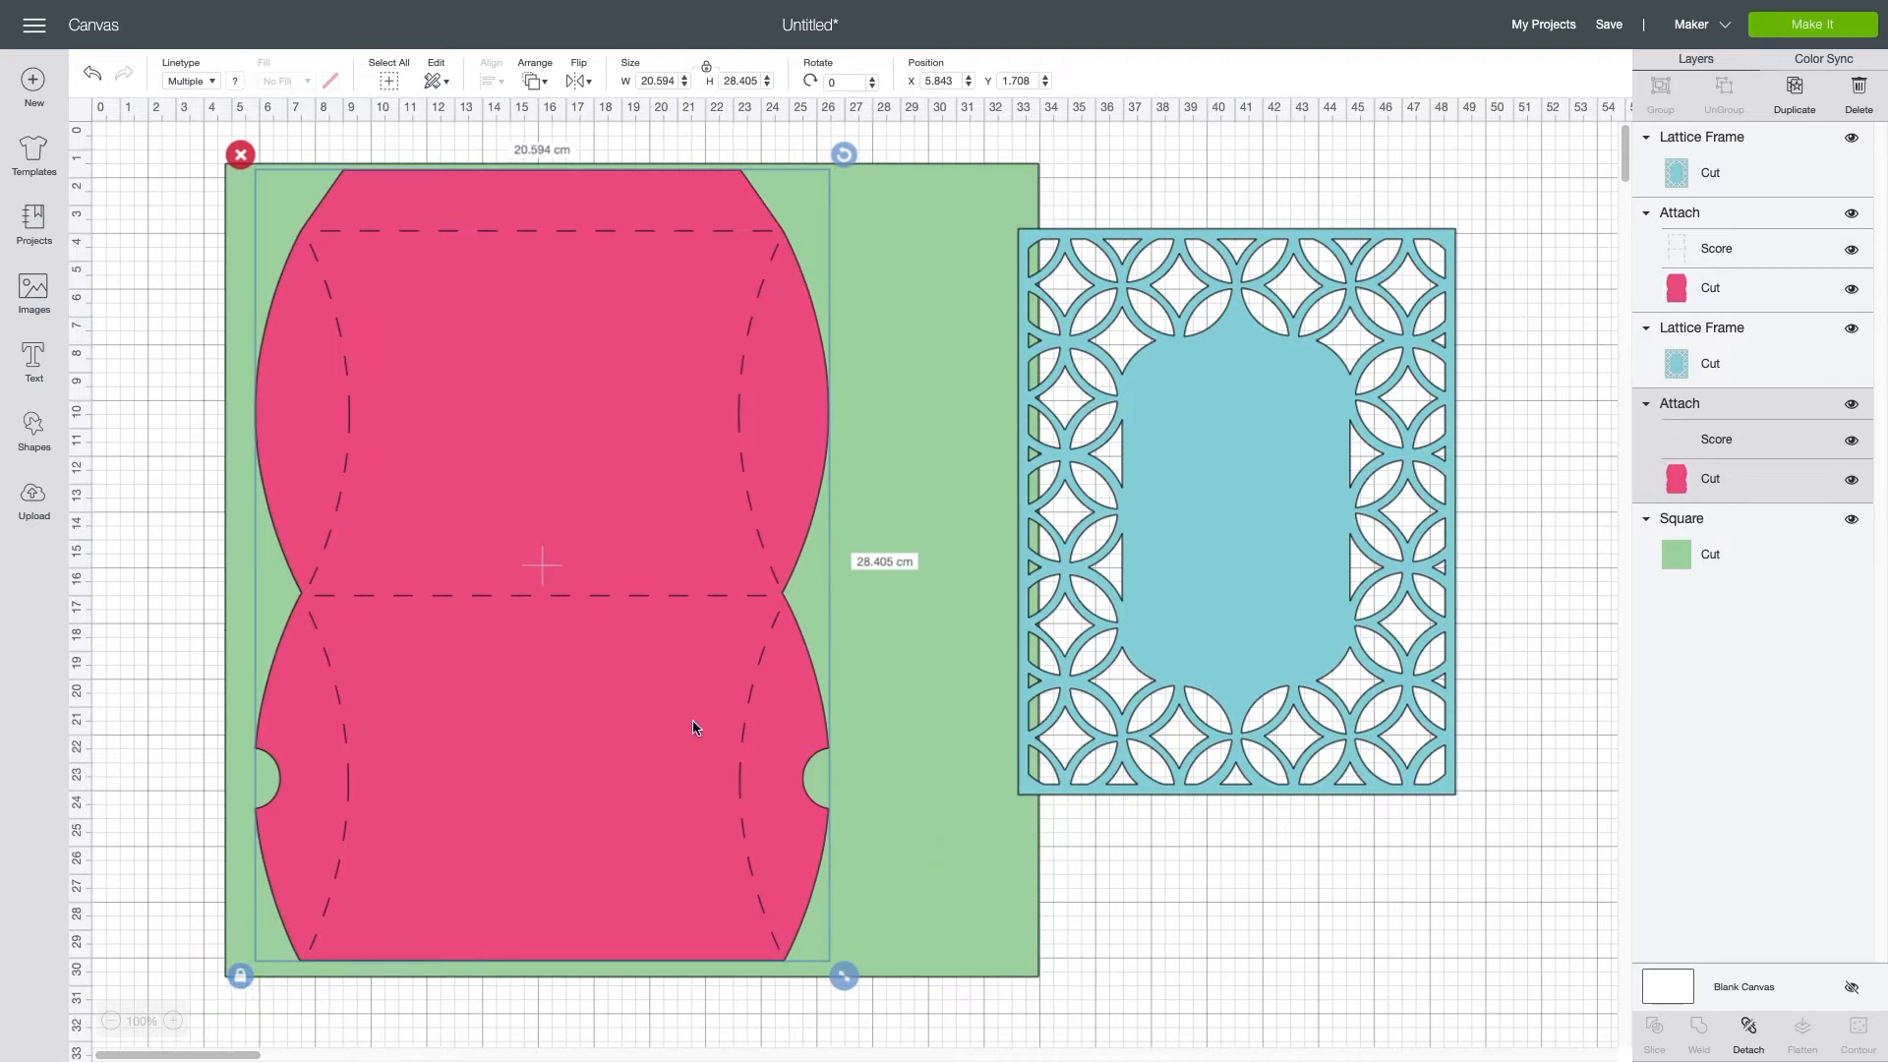
Step: Move the lattice frame onto the enlarged pillow box and rotate it by 90 degrees
left_click(1241, 503)
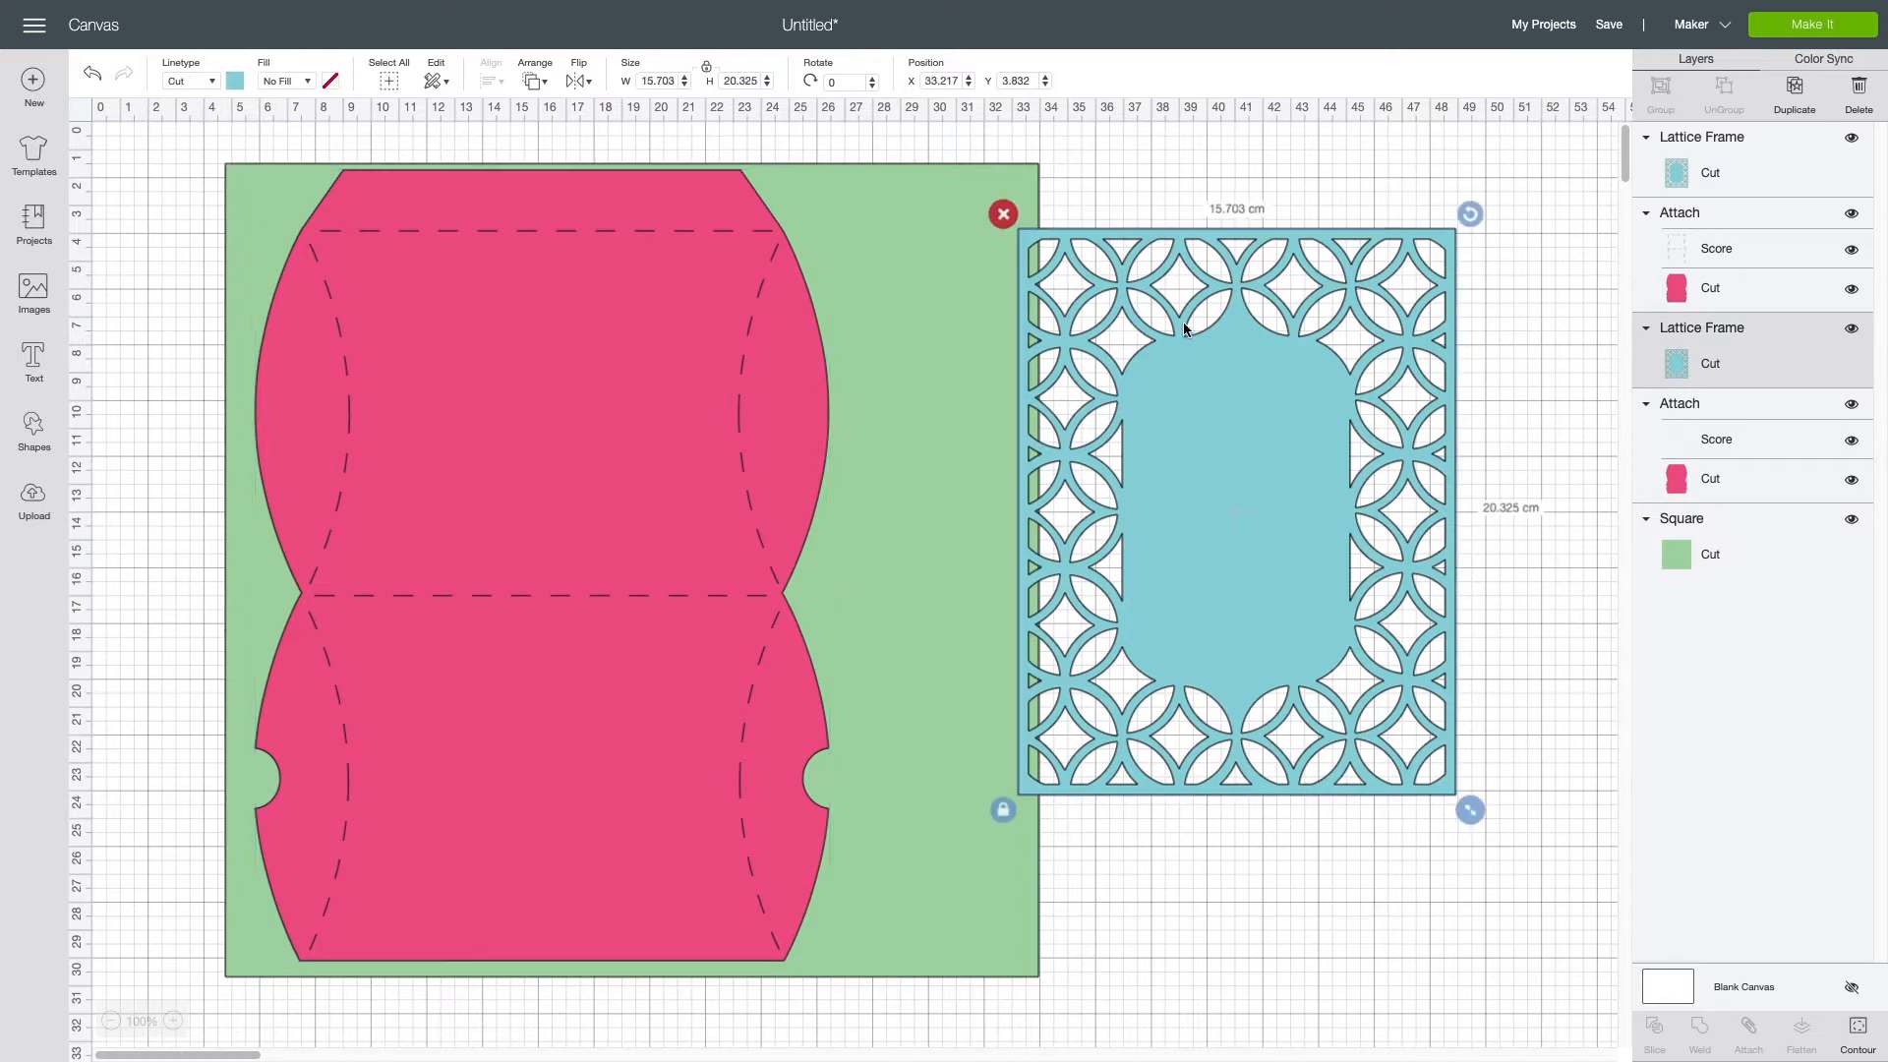
left_click_drag(1219, 500, 570, 484)
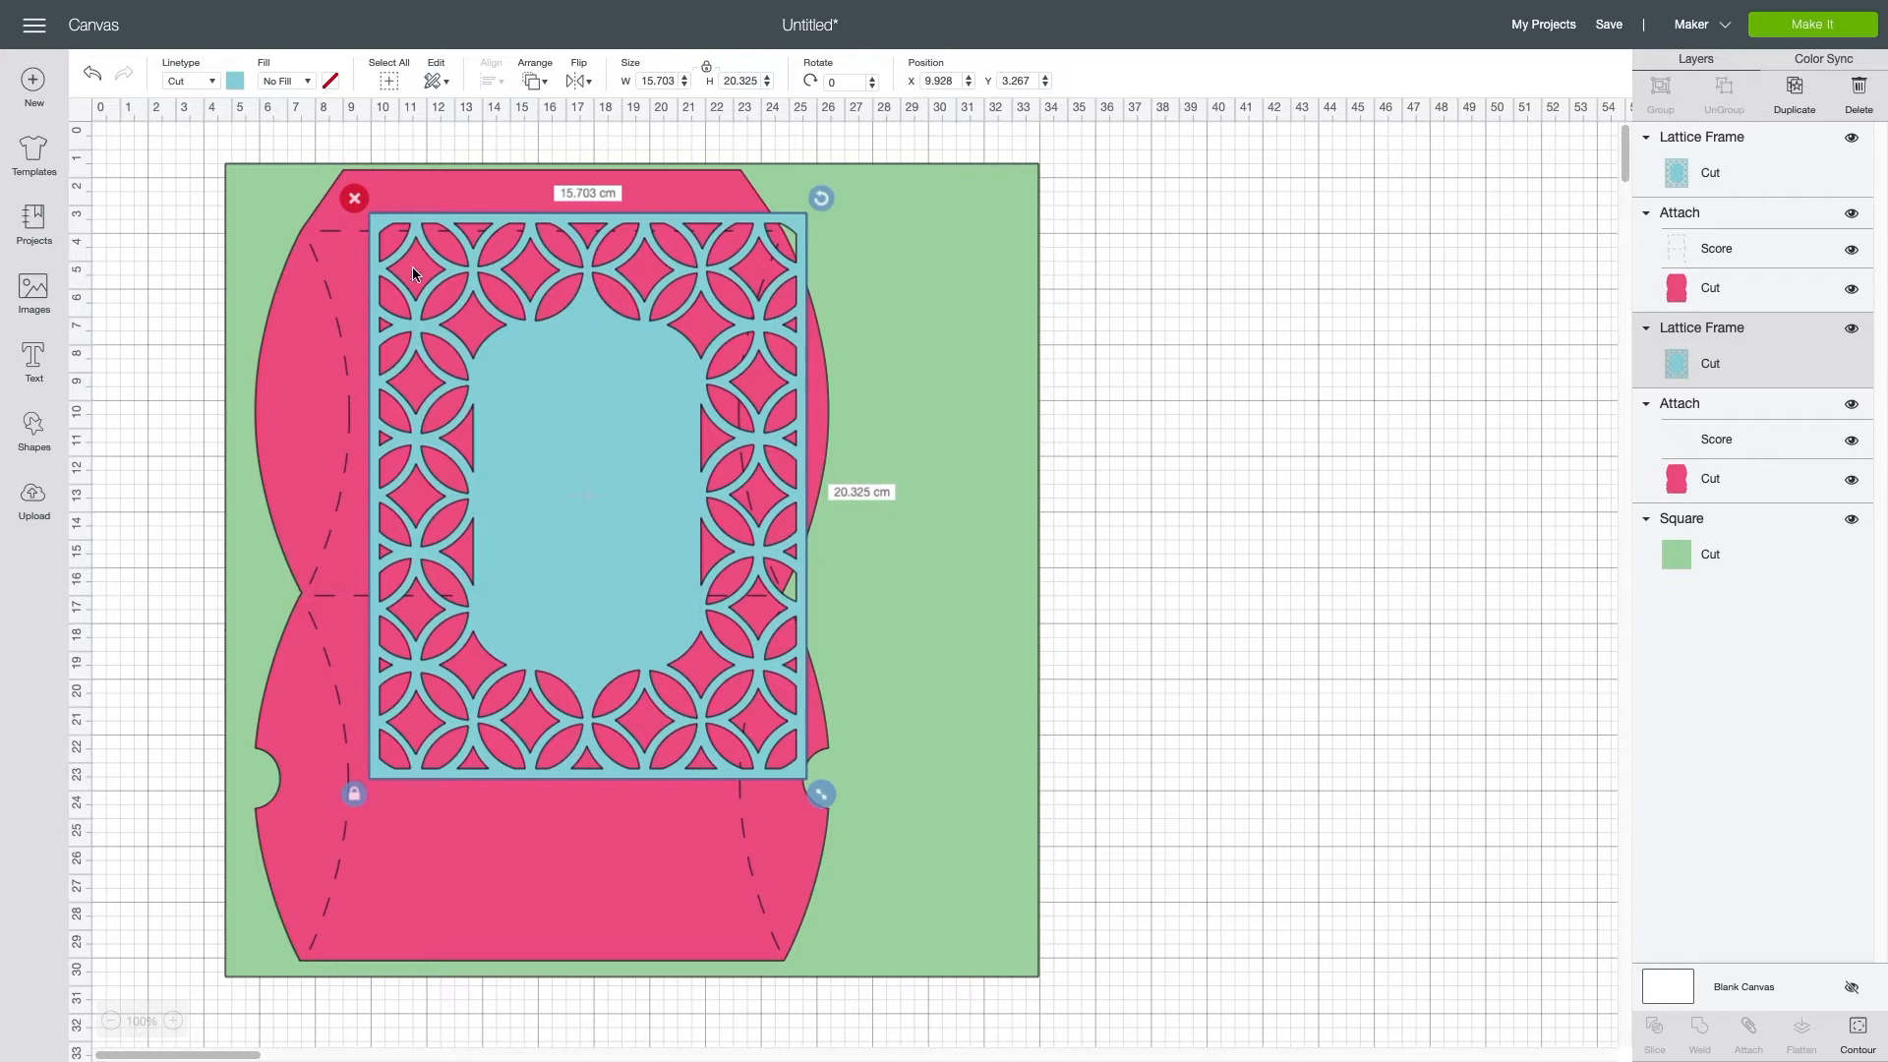
left_click(861, 82)
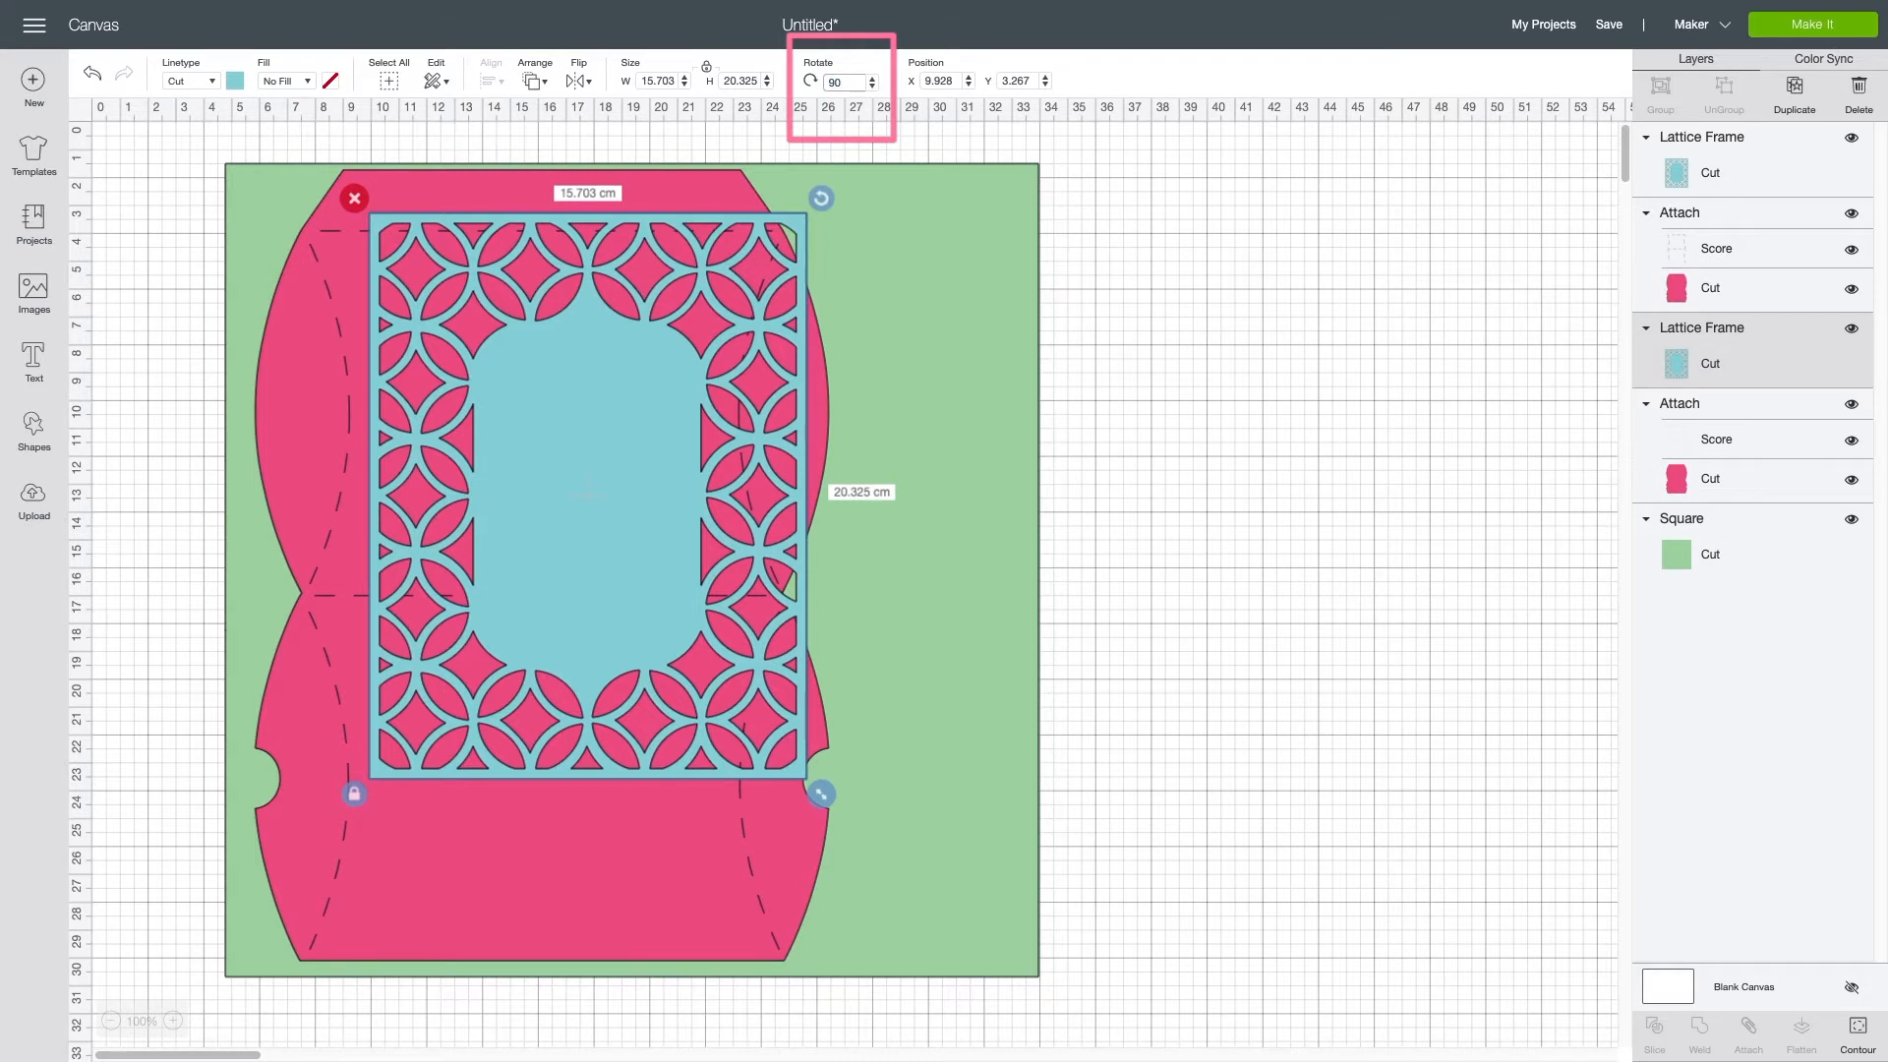
key("Return")
Step: Shrink the lattice frame to about 13.3 × 10.3 cm and position it within the score lines of the pillow box's upper panel
left_click_drag(885, 729, 702, 616)
left_click_drag(472, 433, 517, 430)
left_click_drag(752, 579, 739, 571)
left_click_drag(541, 443, 544, 439)
Step: Hide the green guide square and center the lattice frame horizontally on the pillow box
left_click(924, 212)
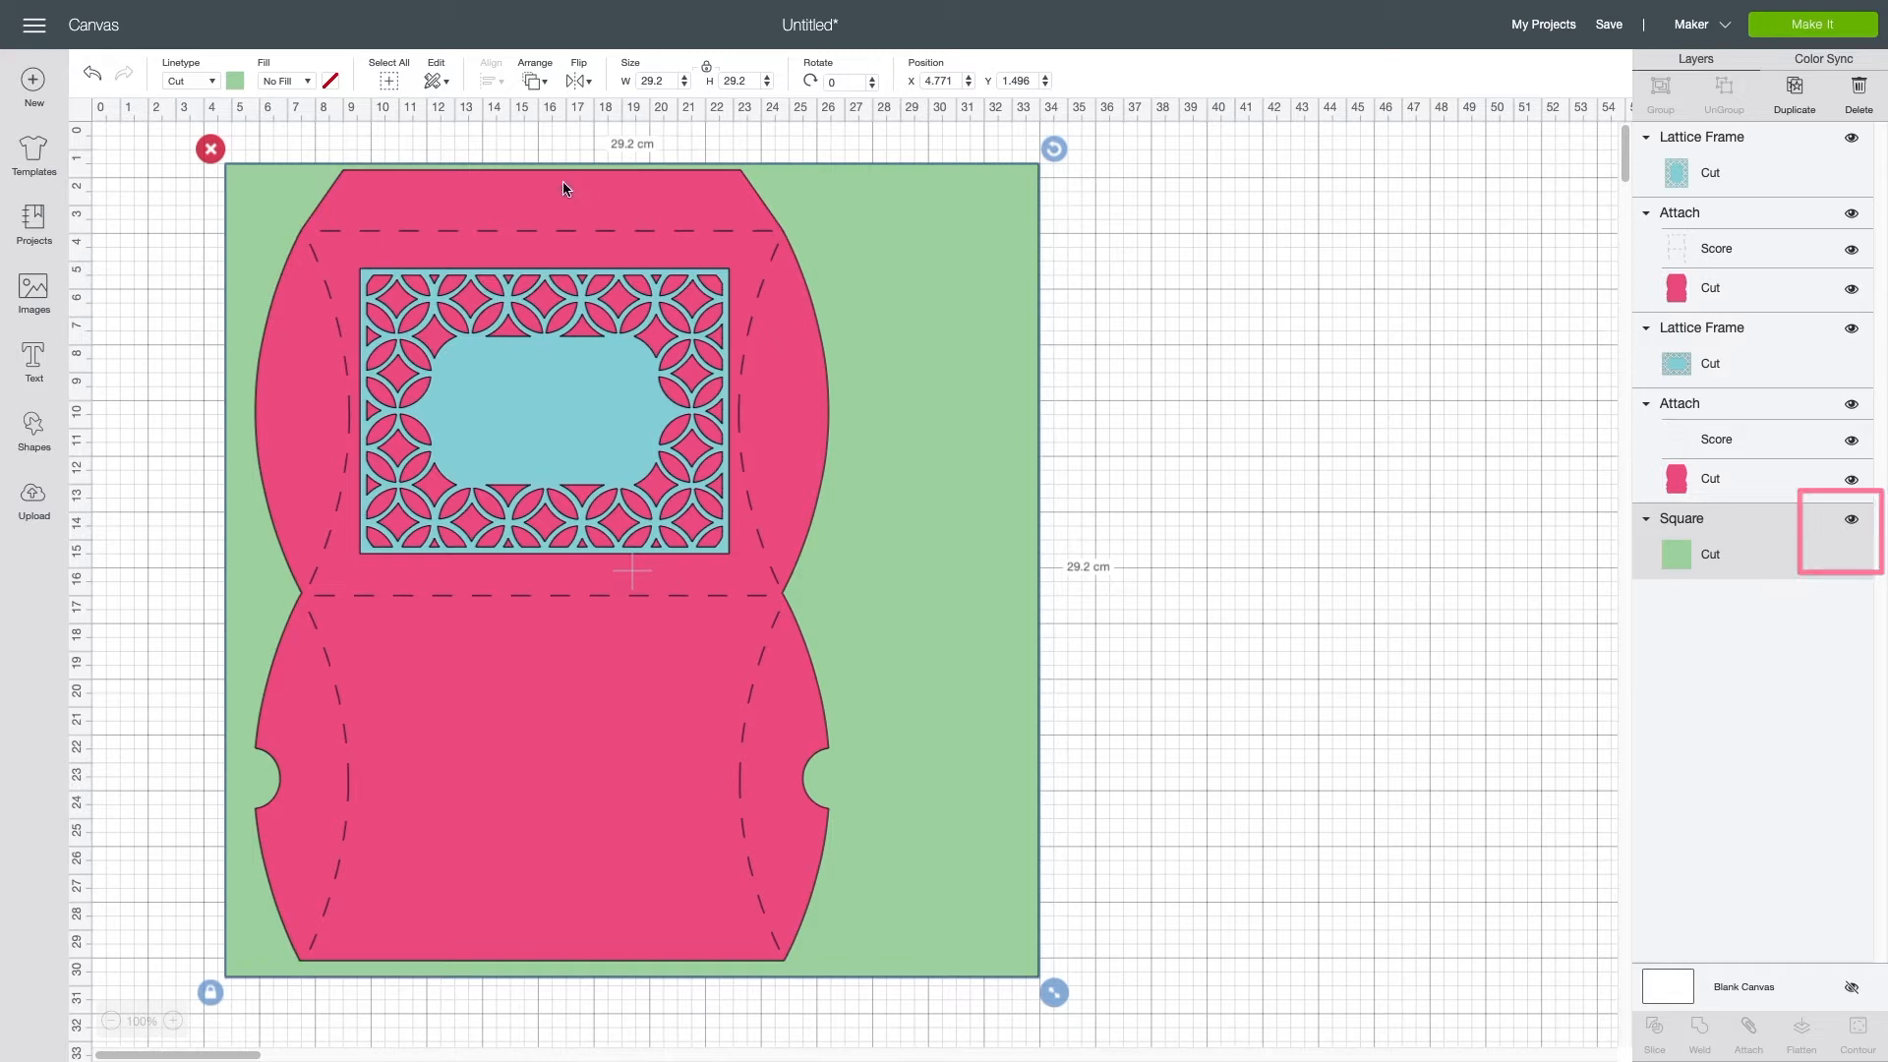
left_click(1853, 520)
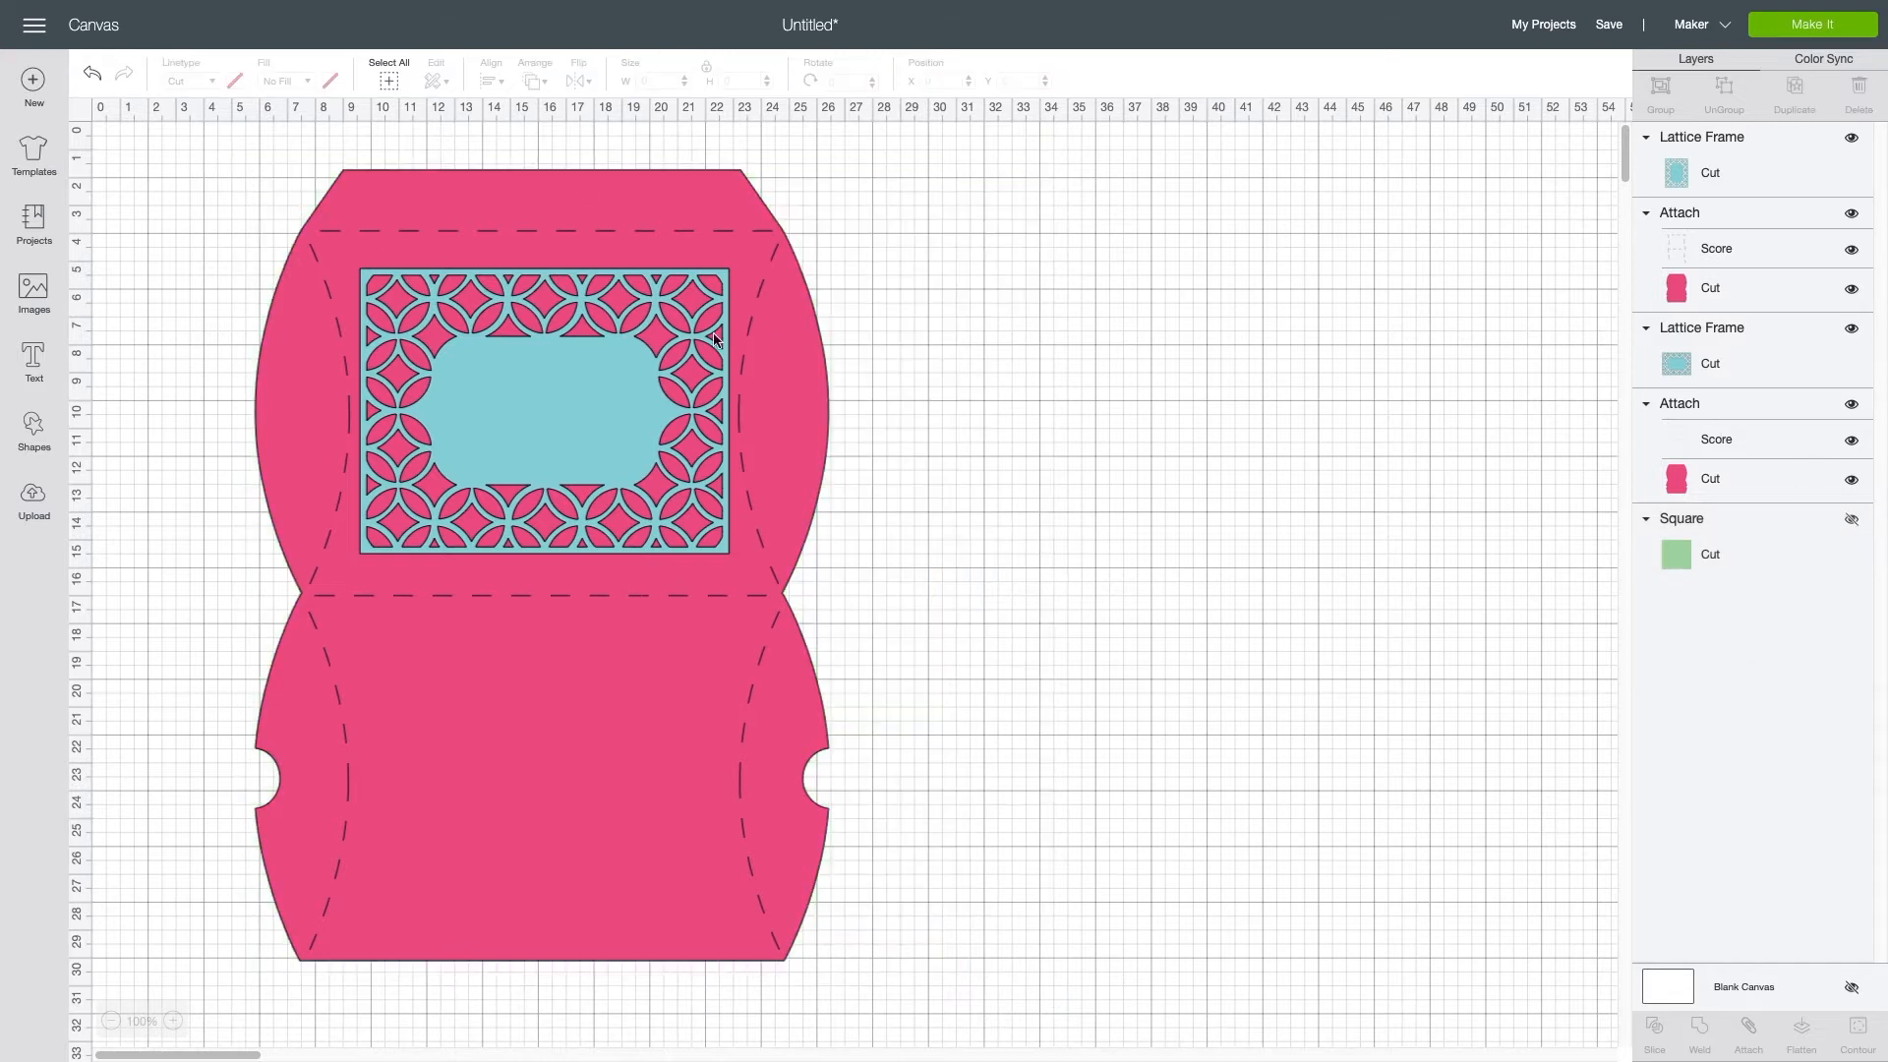
left_click_drag(240, 136, 594, 459)
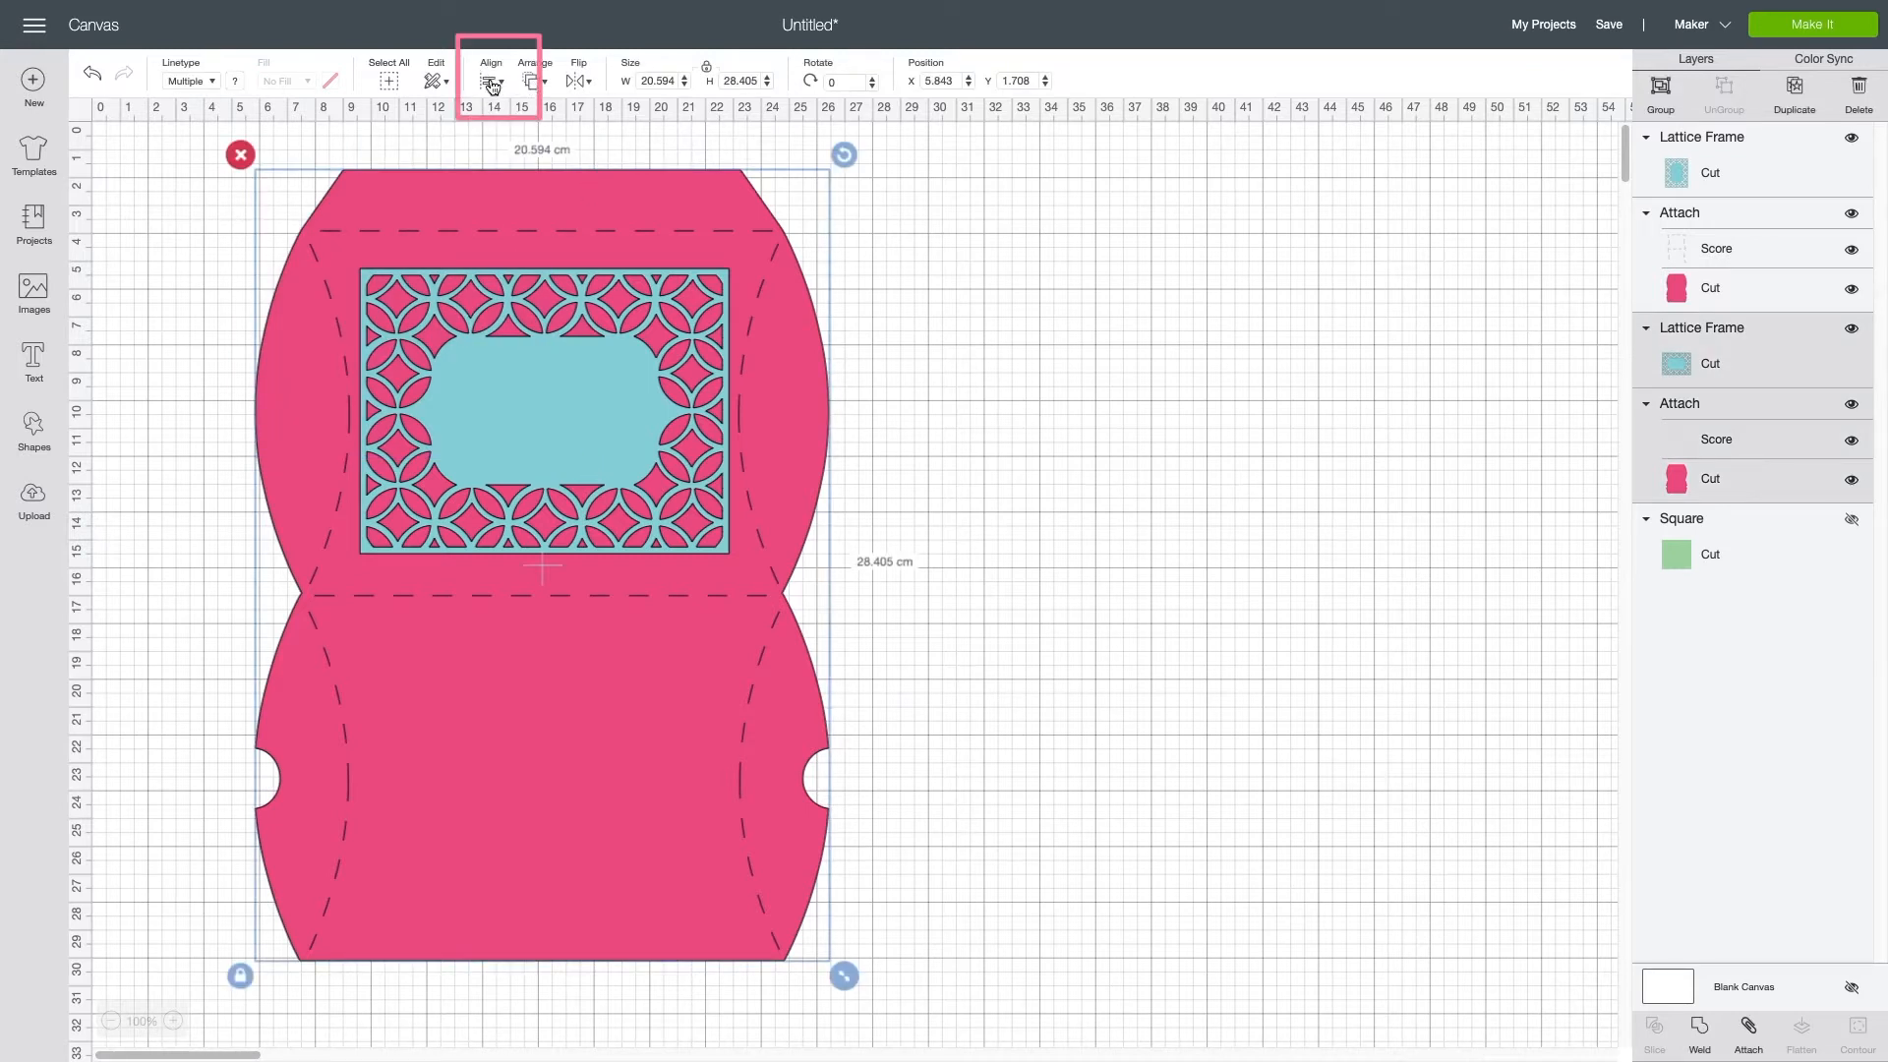
left_click(491, 84)
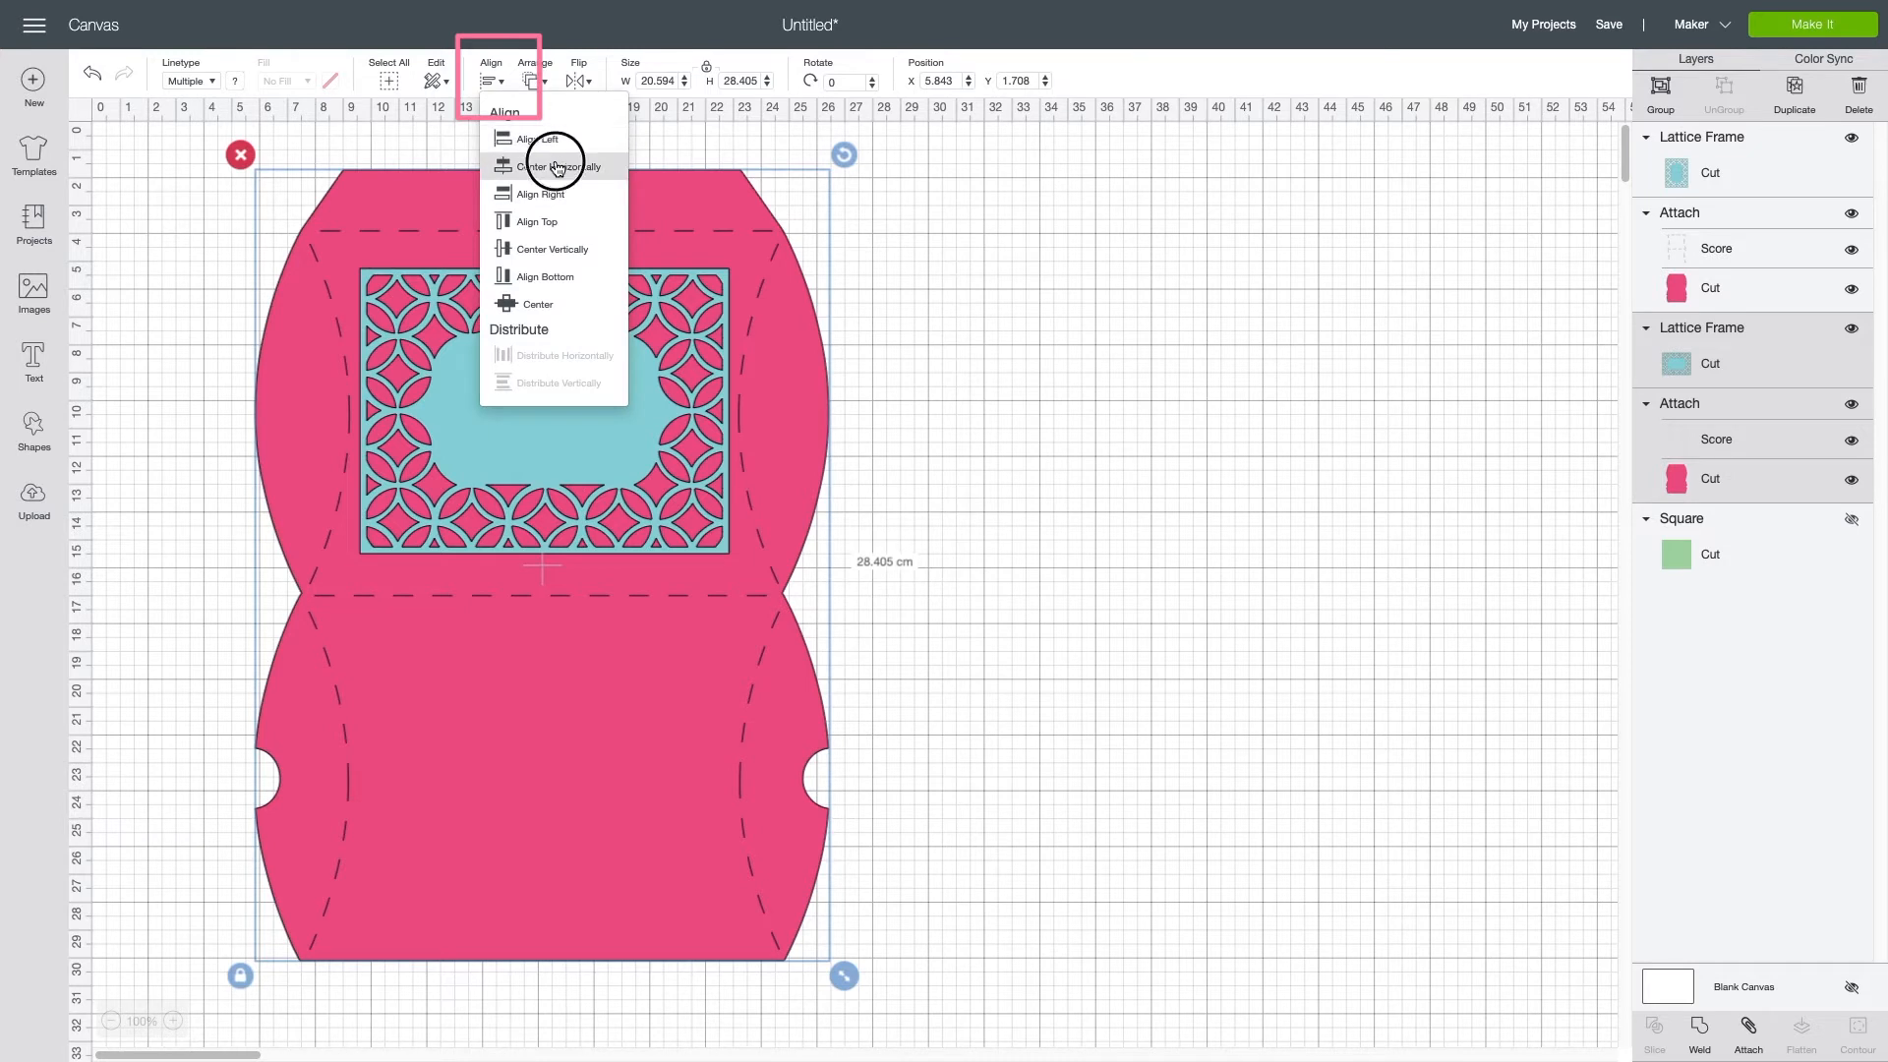
left_click(555, 166)
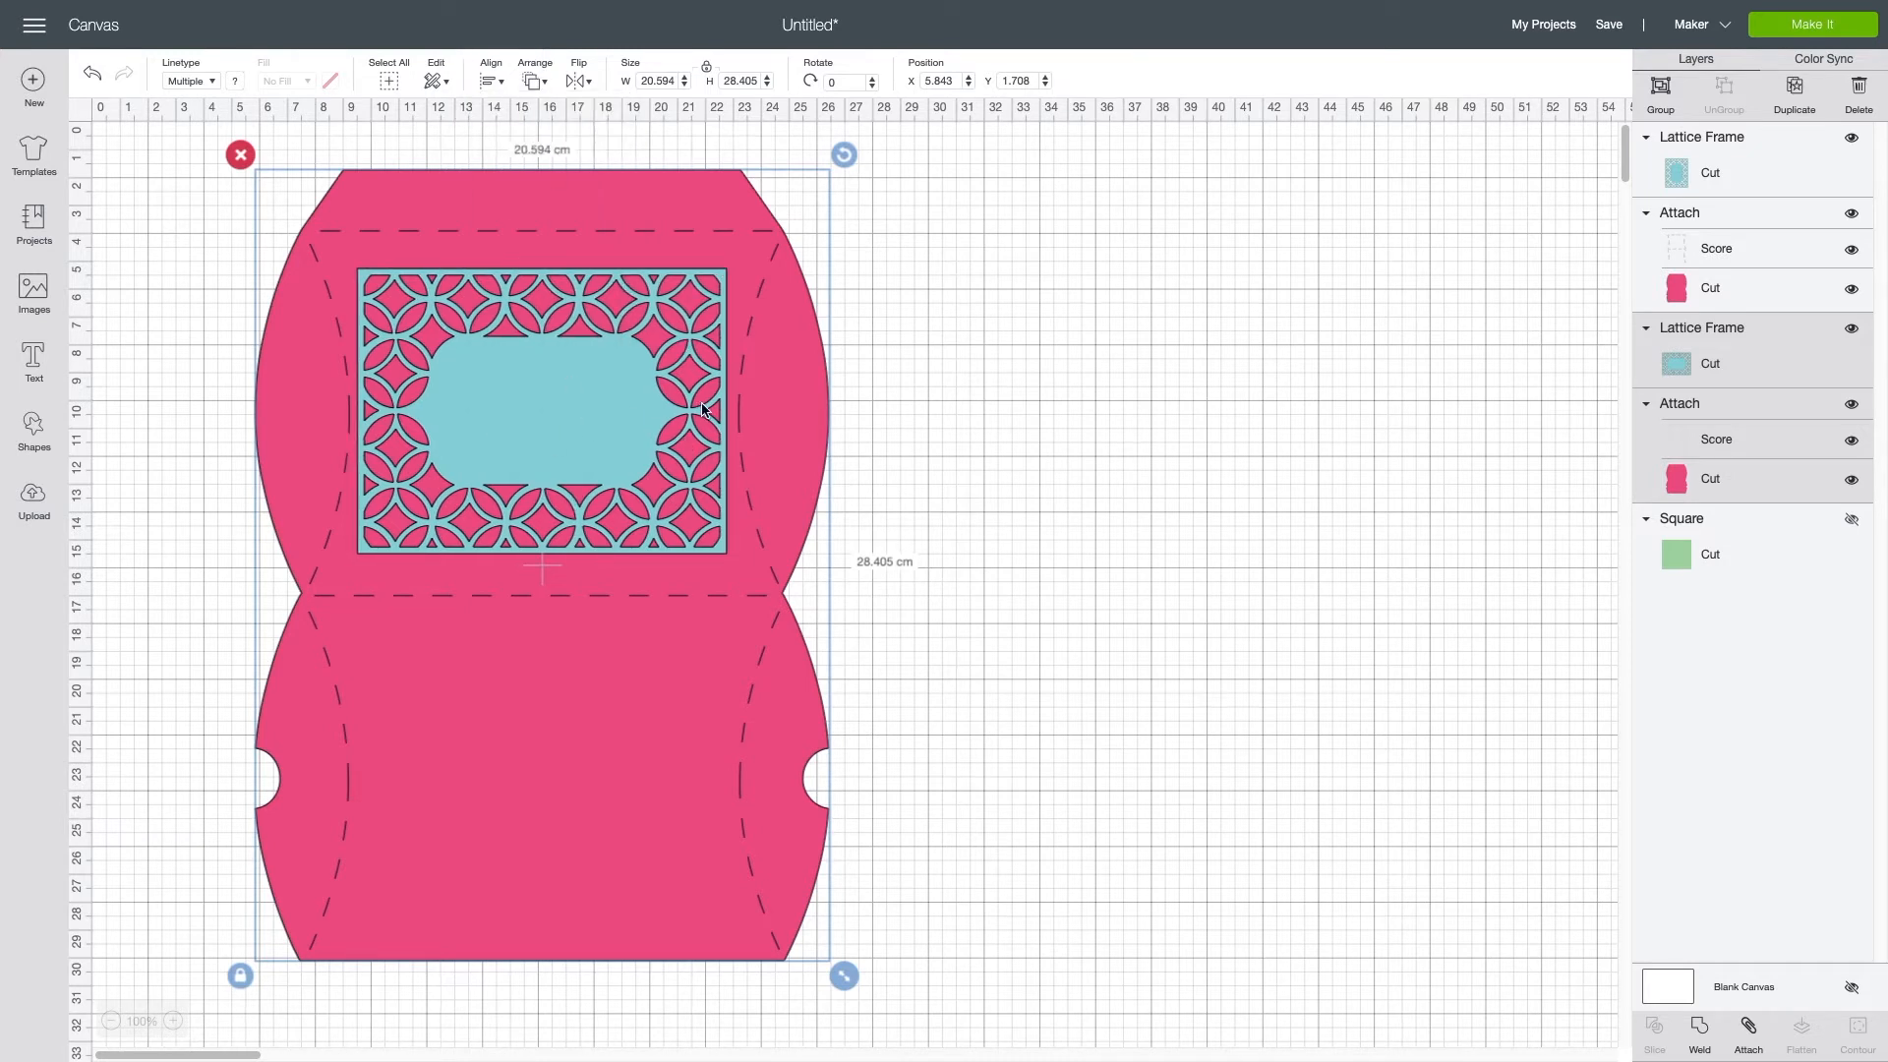
left_click(976, 398)
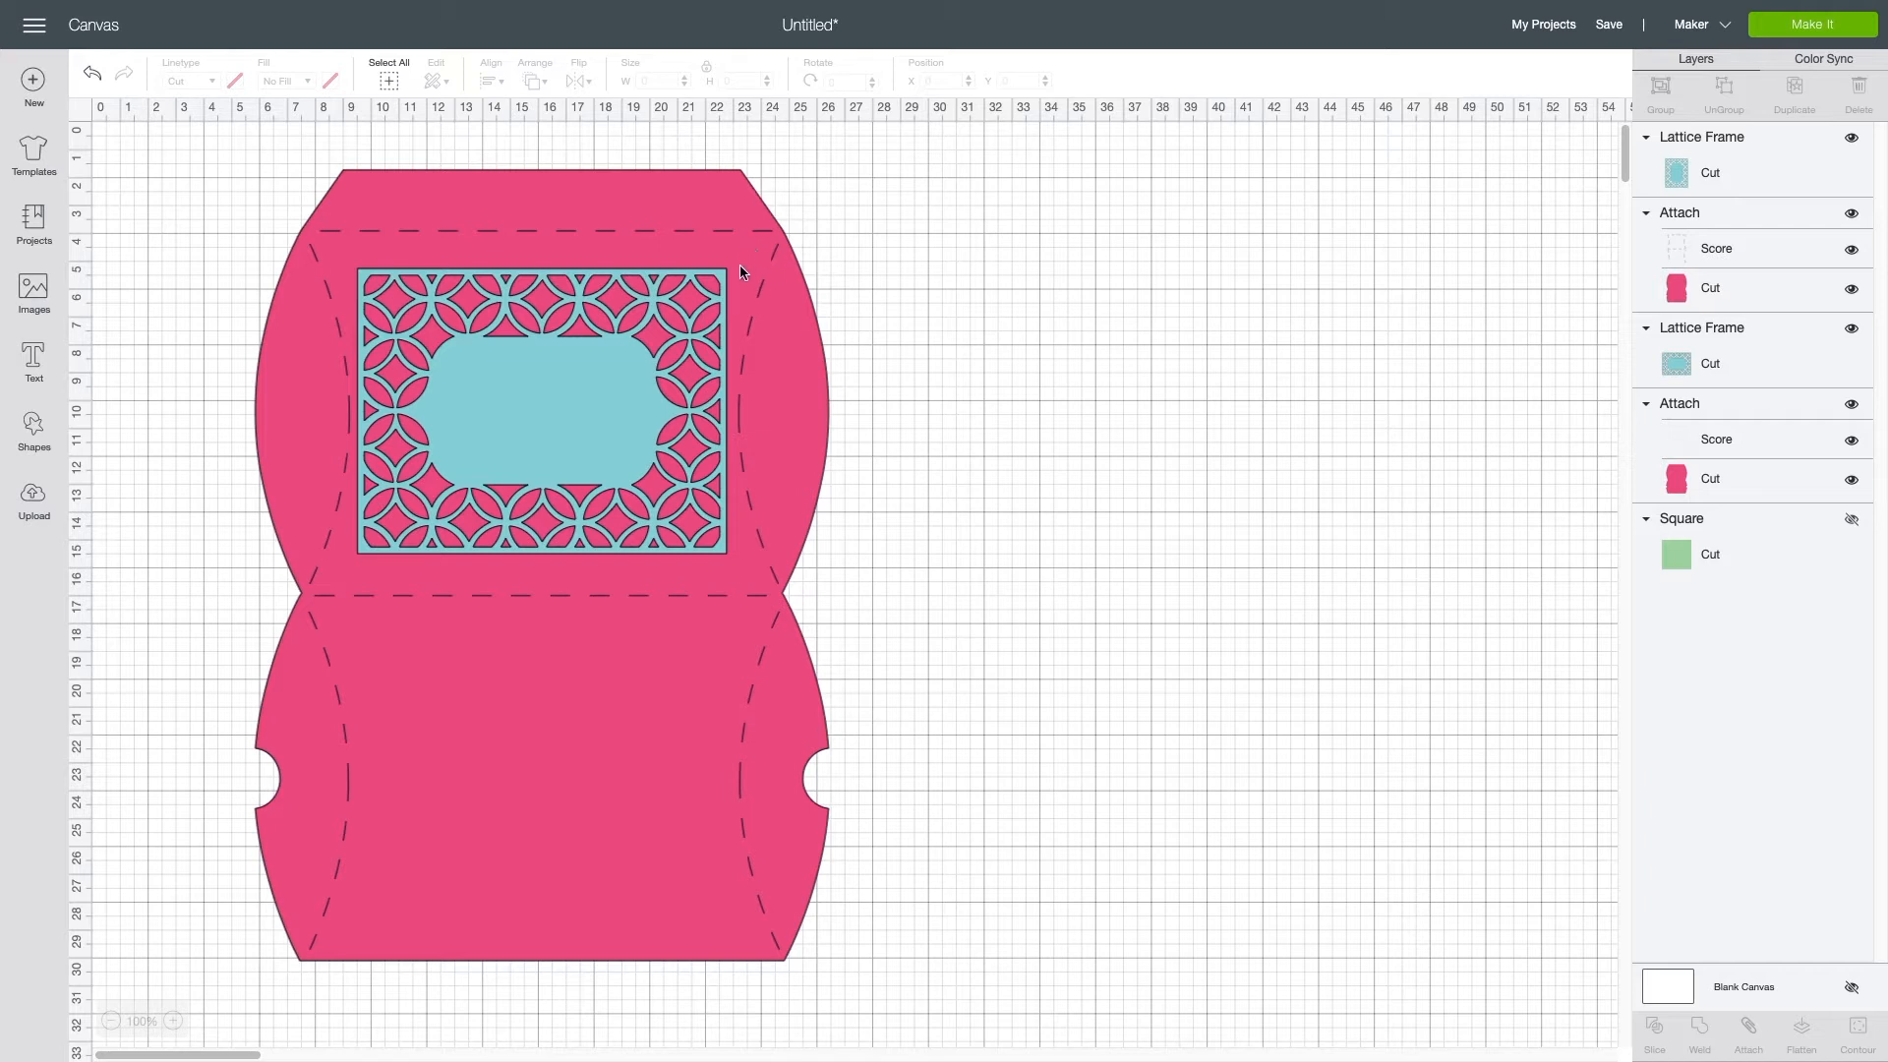
Step: Duplicate the enlarged pink pillow box beneath the lattice frame
left_click(726, 291)
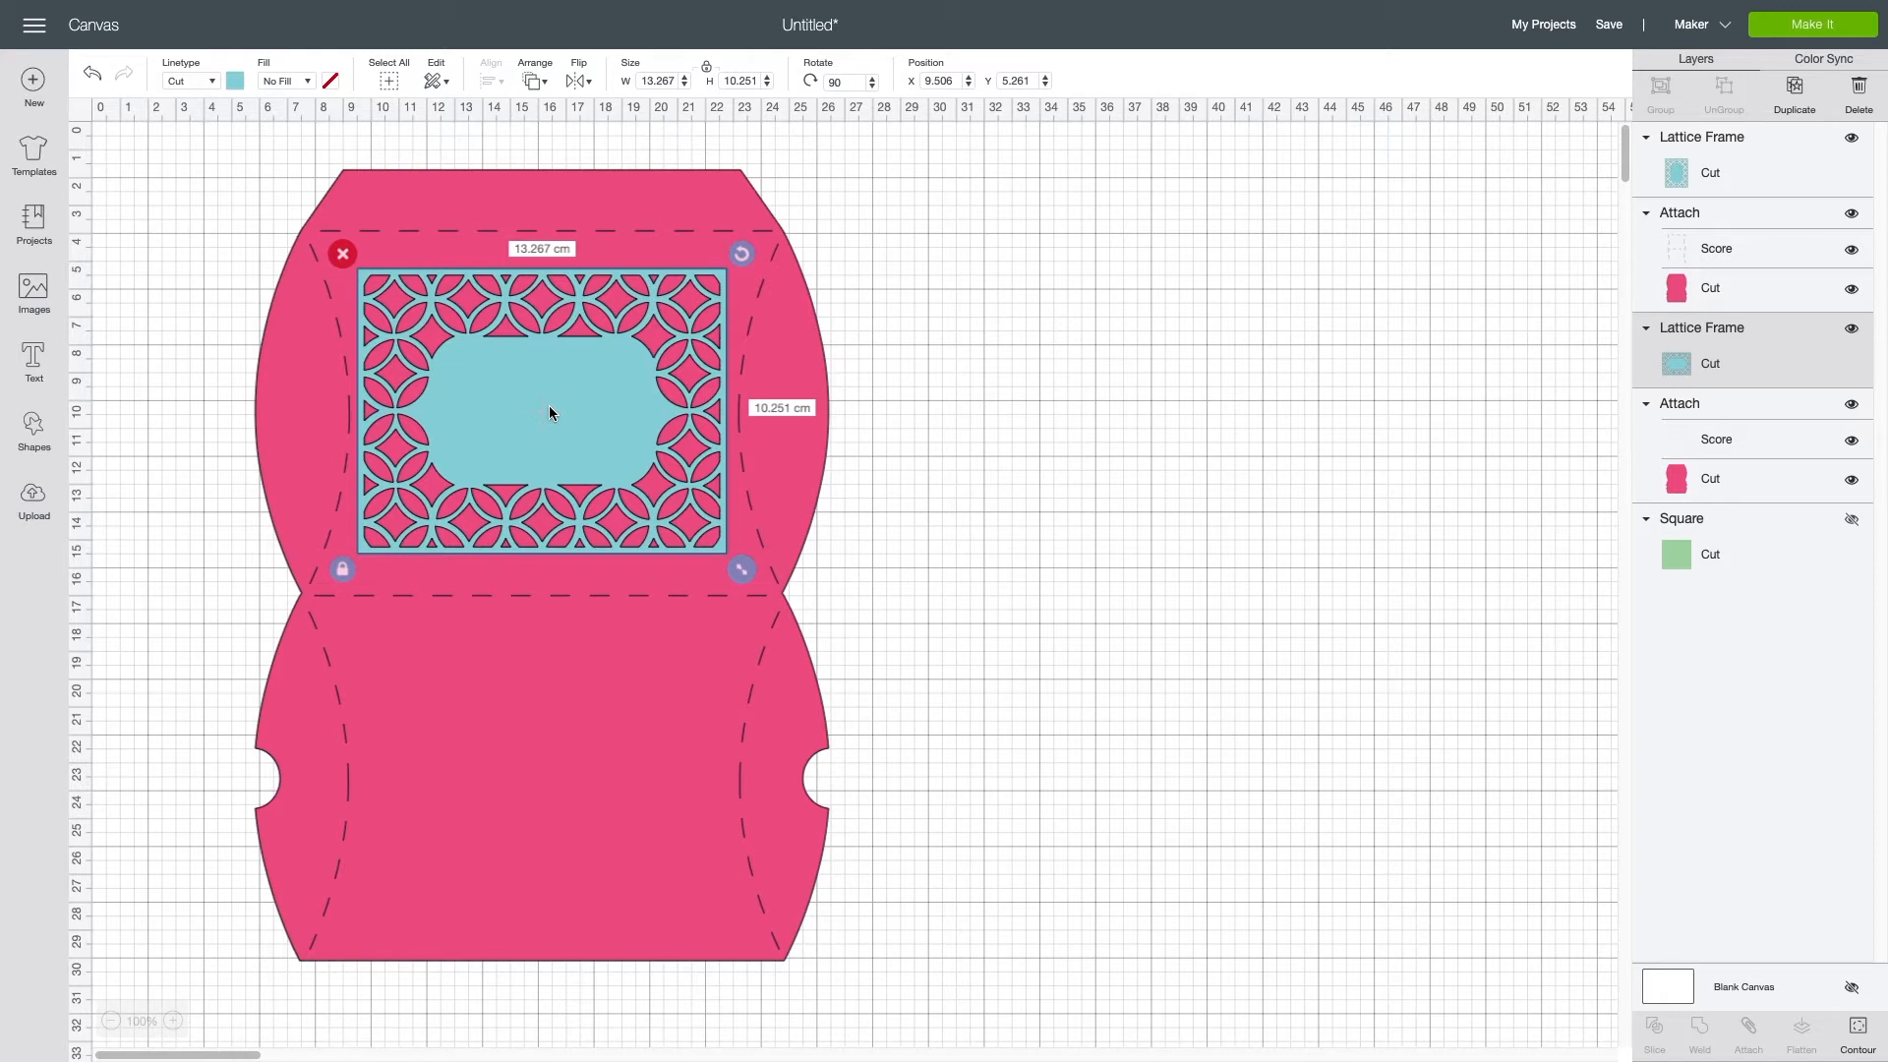
left_click(788, 295)
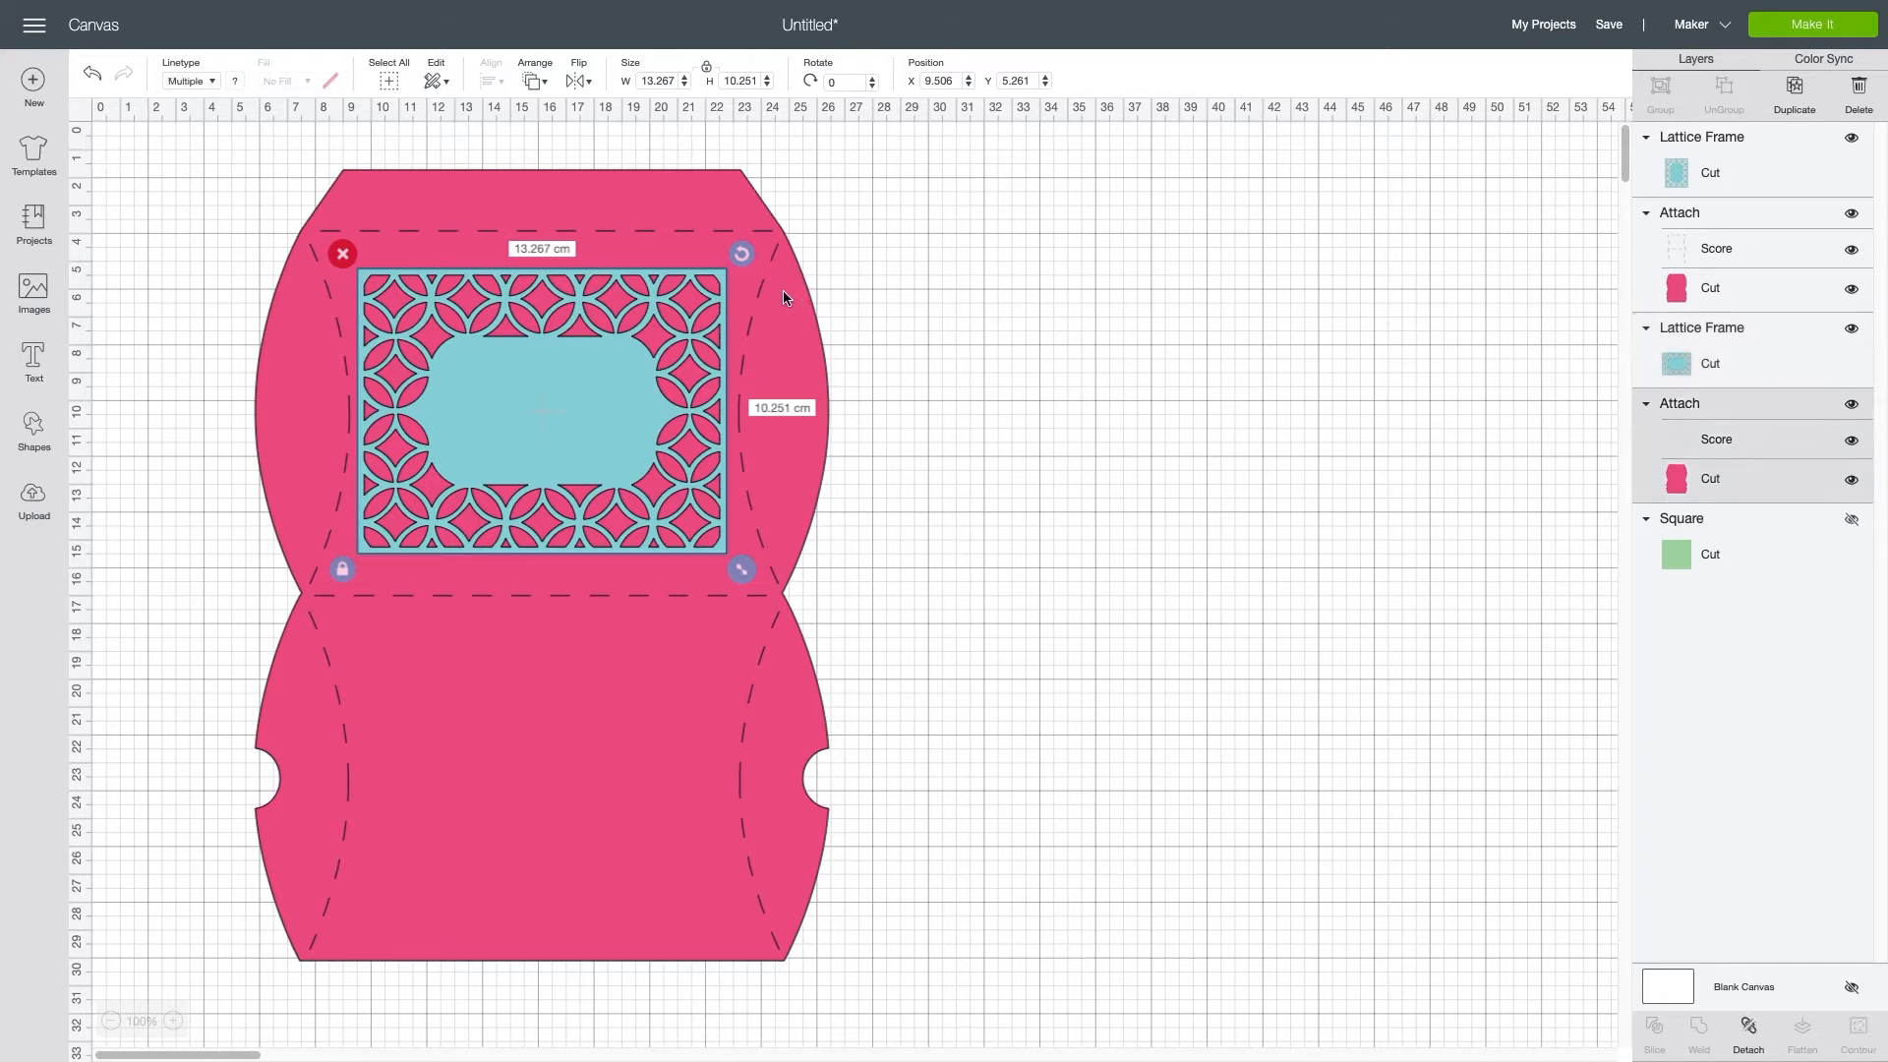
right_click(792, 288)
left_click(830, 448)
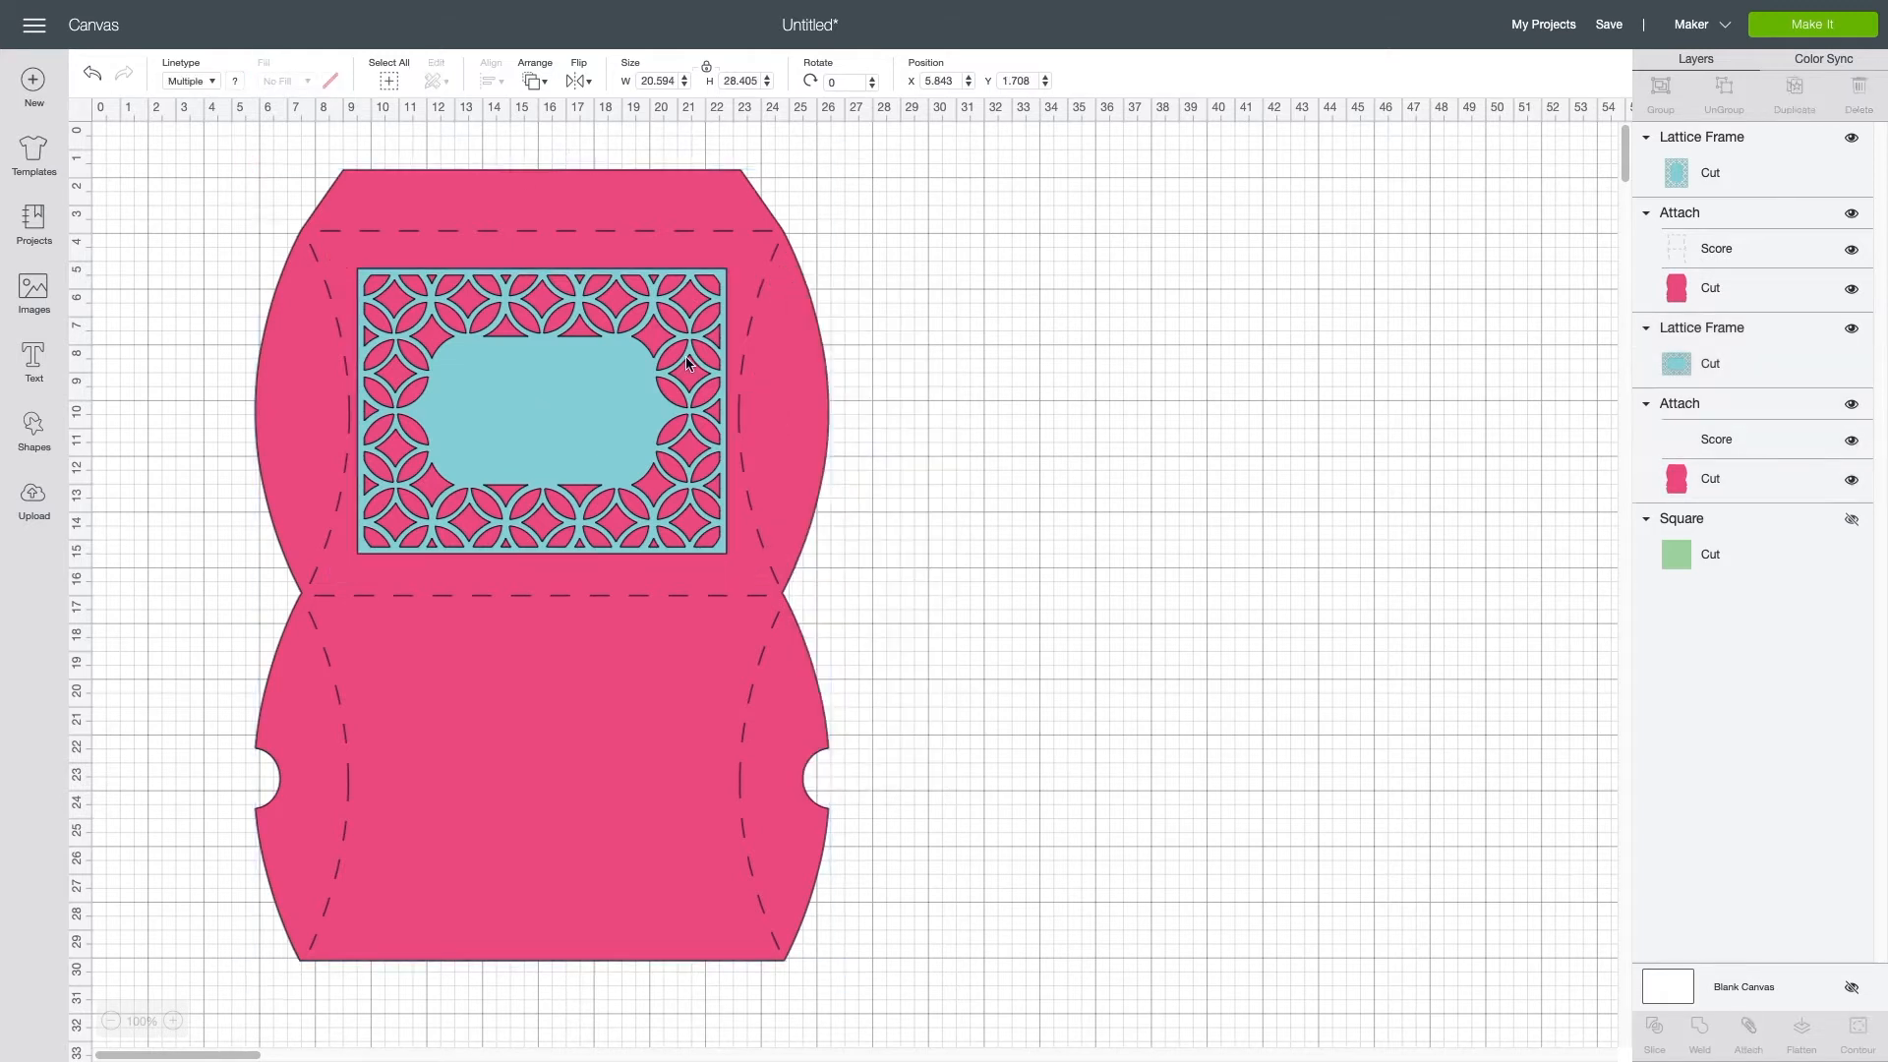
Step: Move the duplicated pillow box off the original and place it beside it, undoing the last small position adjustment
left_click_drag(563, 361, 1131, 273)
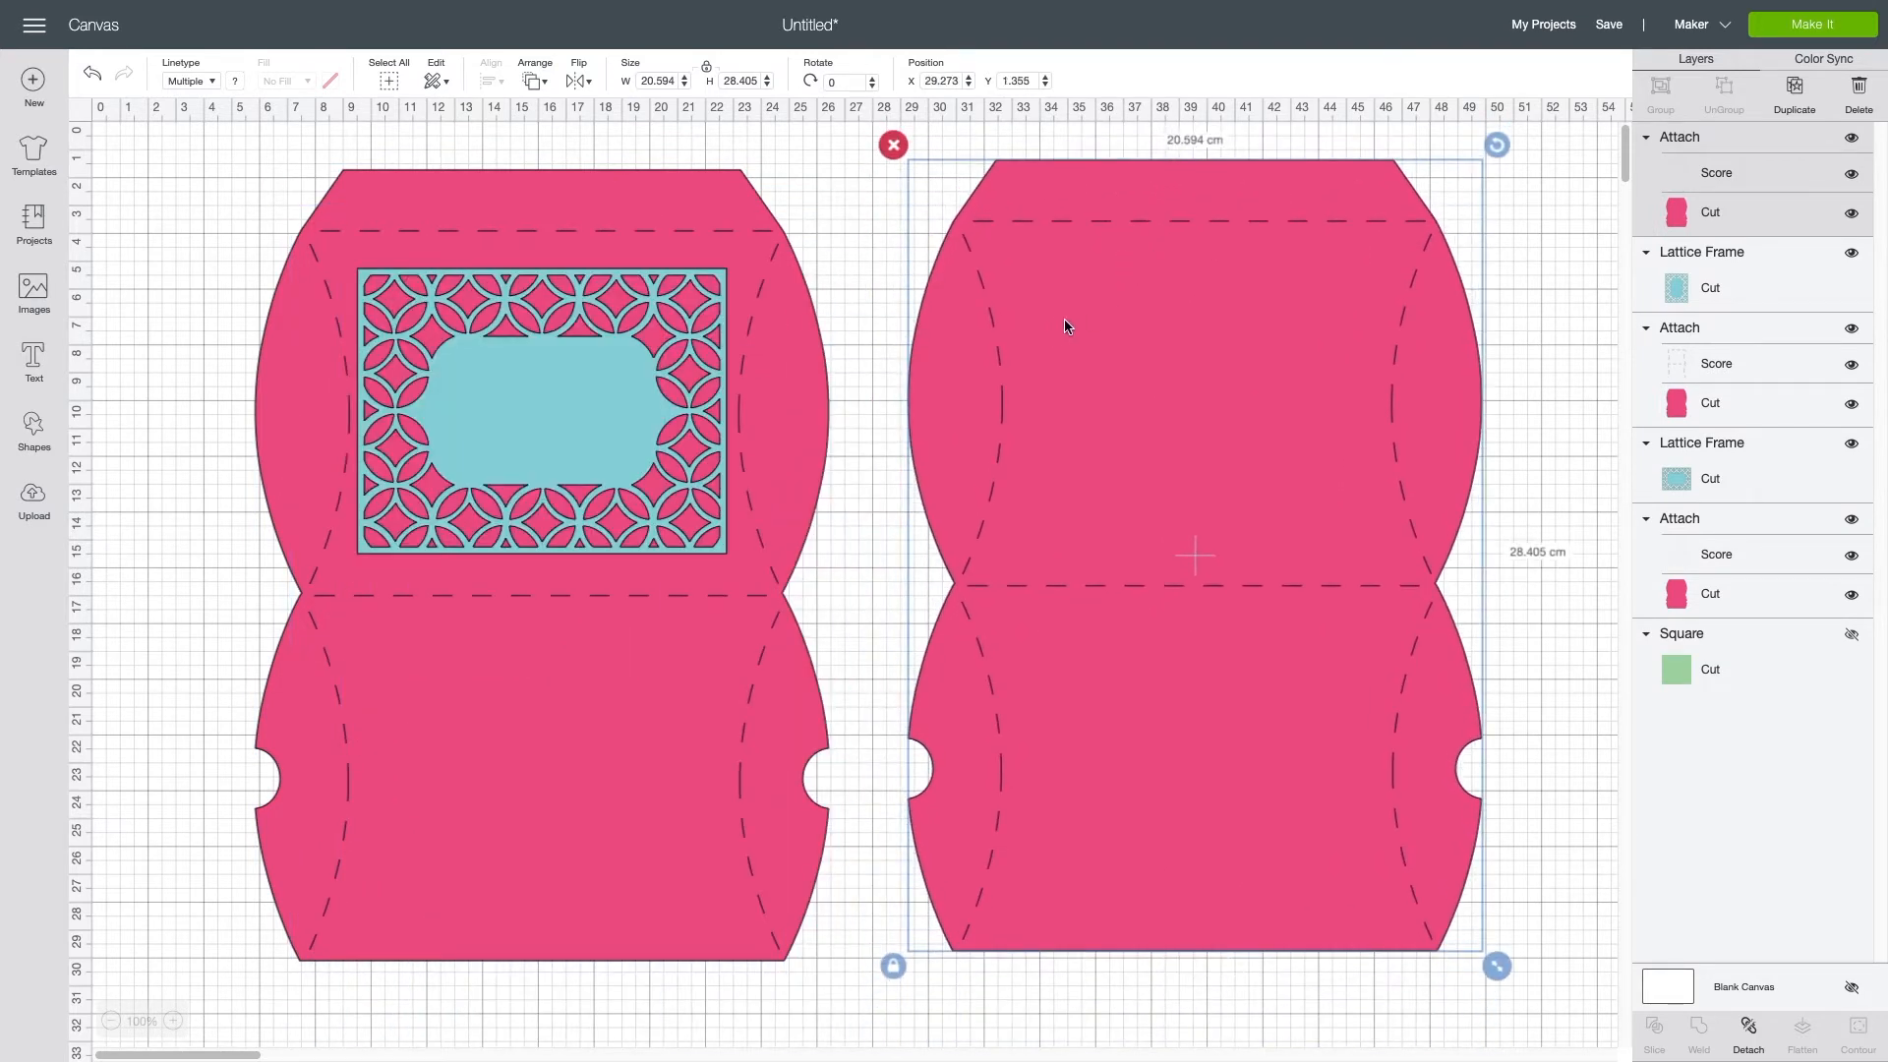
left_click_drag(939, 270, 935, 280)
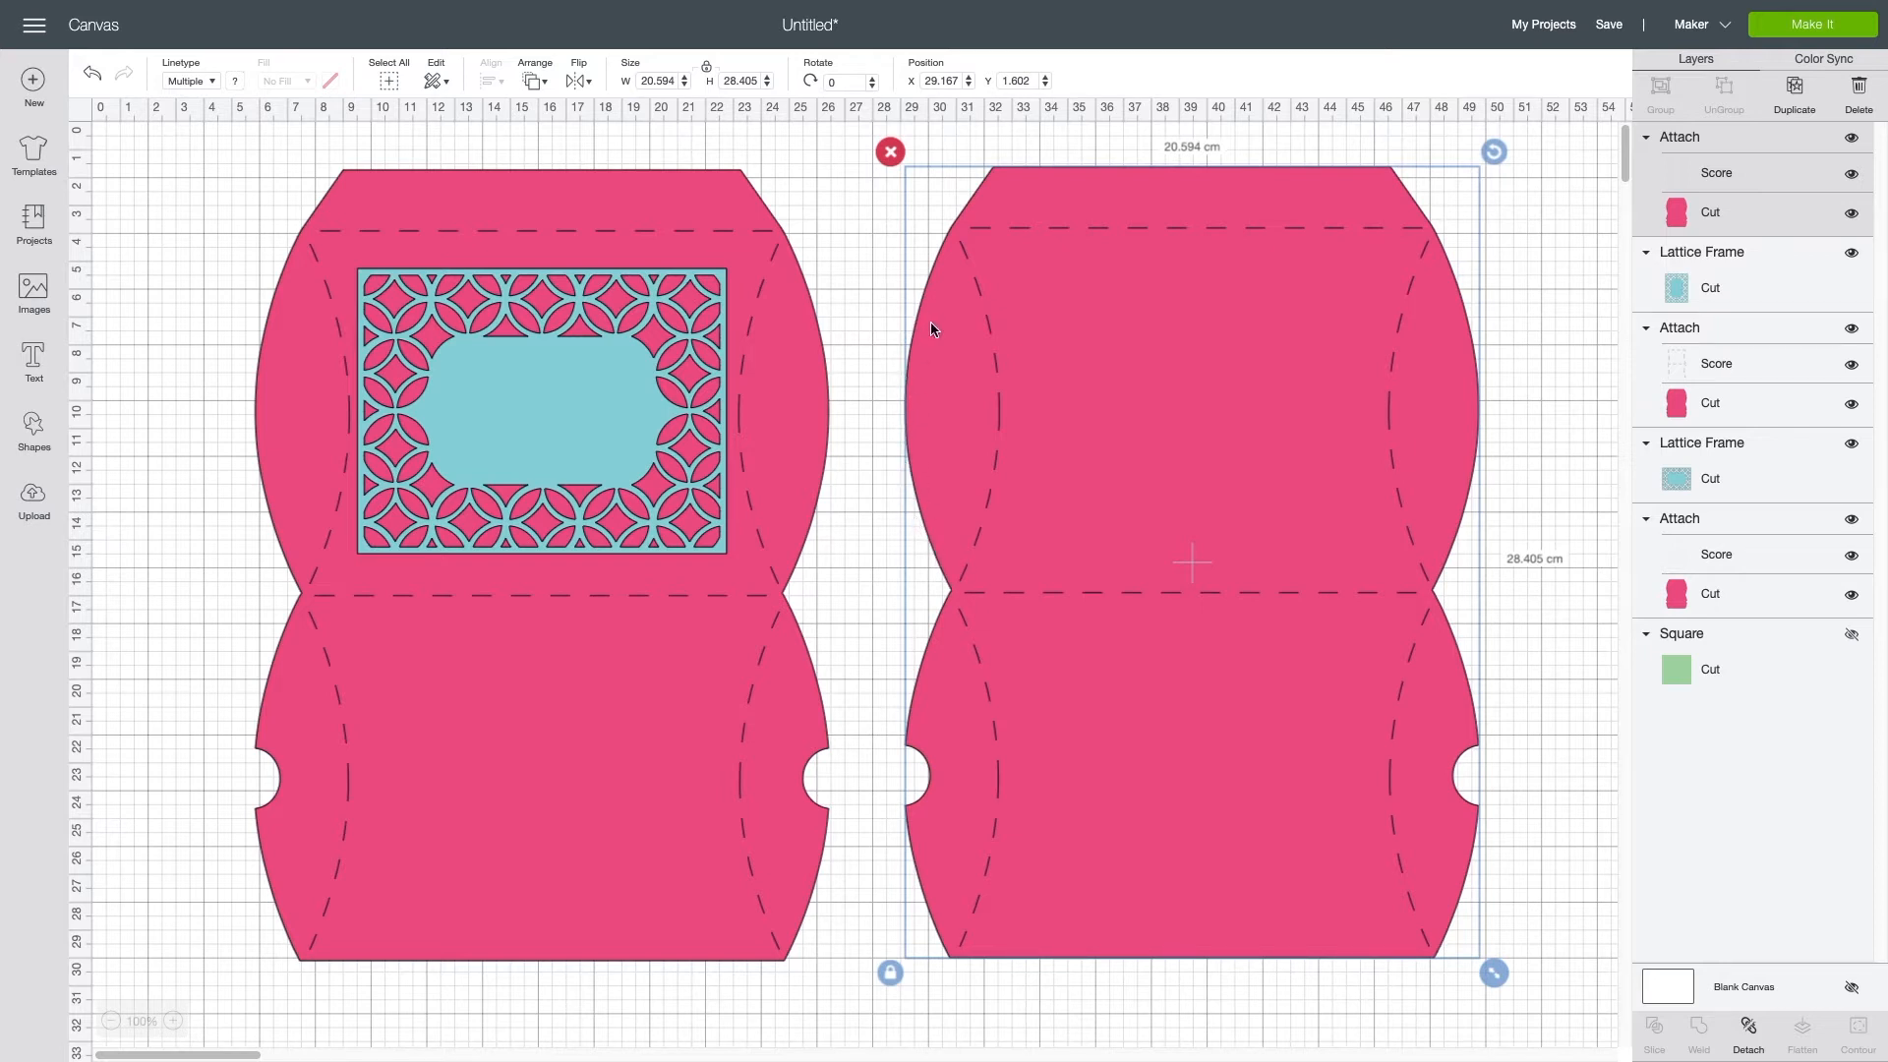
key("ctrl+z")
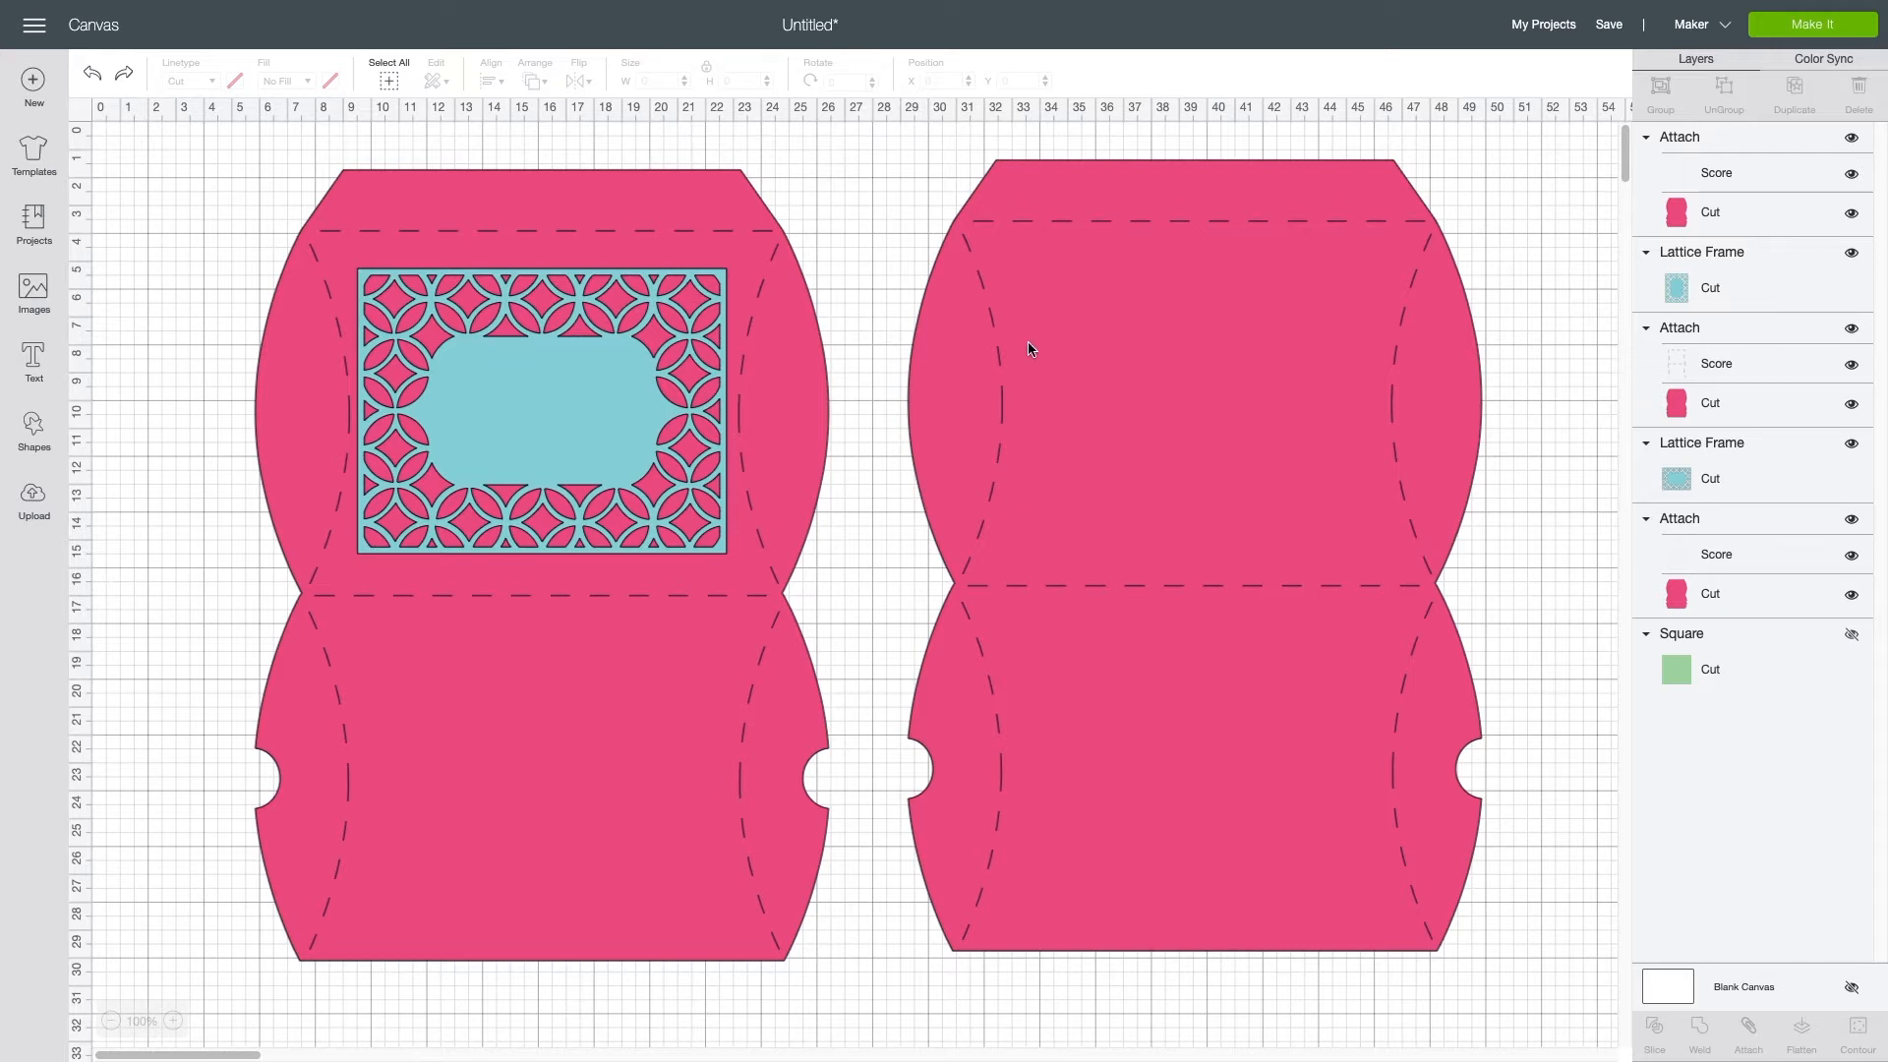
Step: Move the lattice frame onto the duplicate pillow box's upper panel and bring it to the front
left_click_drag(543, 387, 1186, 362)
left_click(534, 80)
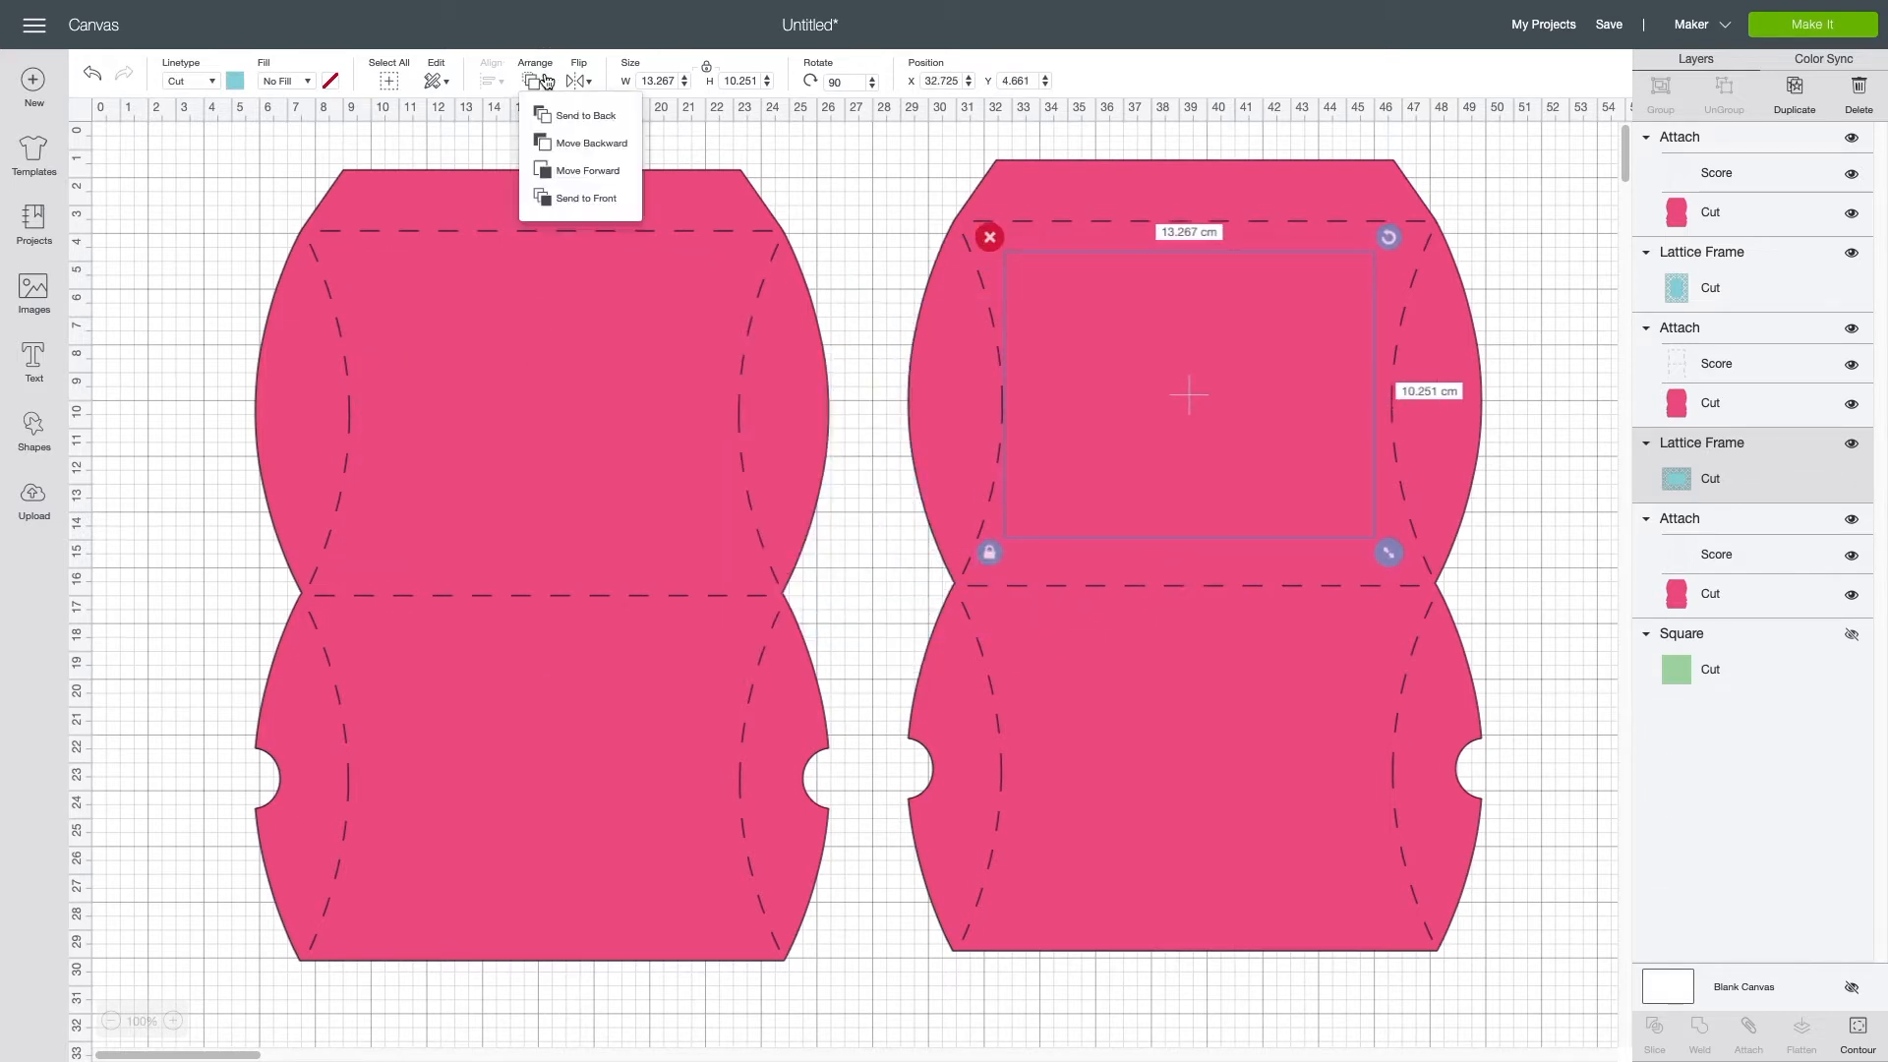
left_click(599, 198)
Step: Shift the duplicate pillow box up slightly and select it together with the lattice frame to check whether Slice is available
mouse_move(921, 172)
left_mouse_down()
mouse_move(1125, 329)
mouse_move(927, 236)
mouse_move(931, 142)
left_mouse_up()
left_click(1095, 358, "shift")
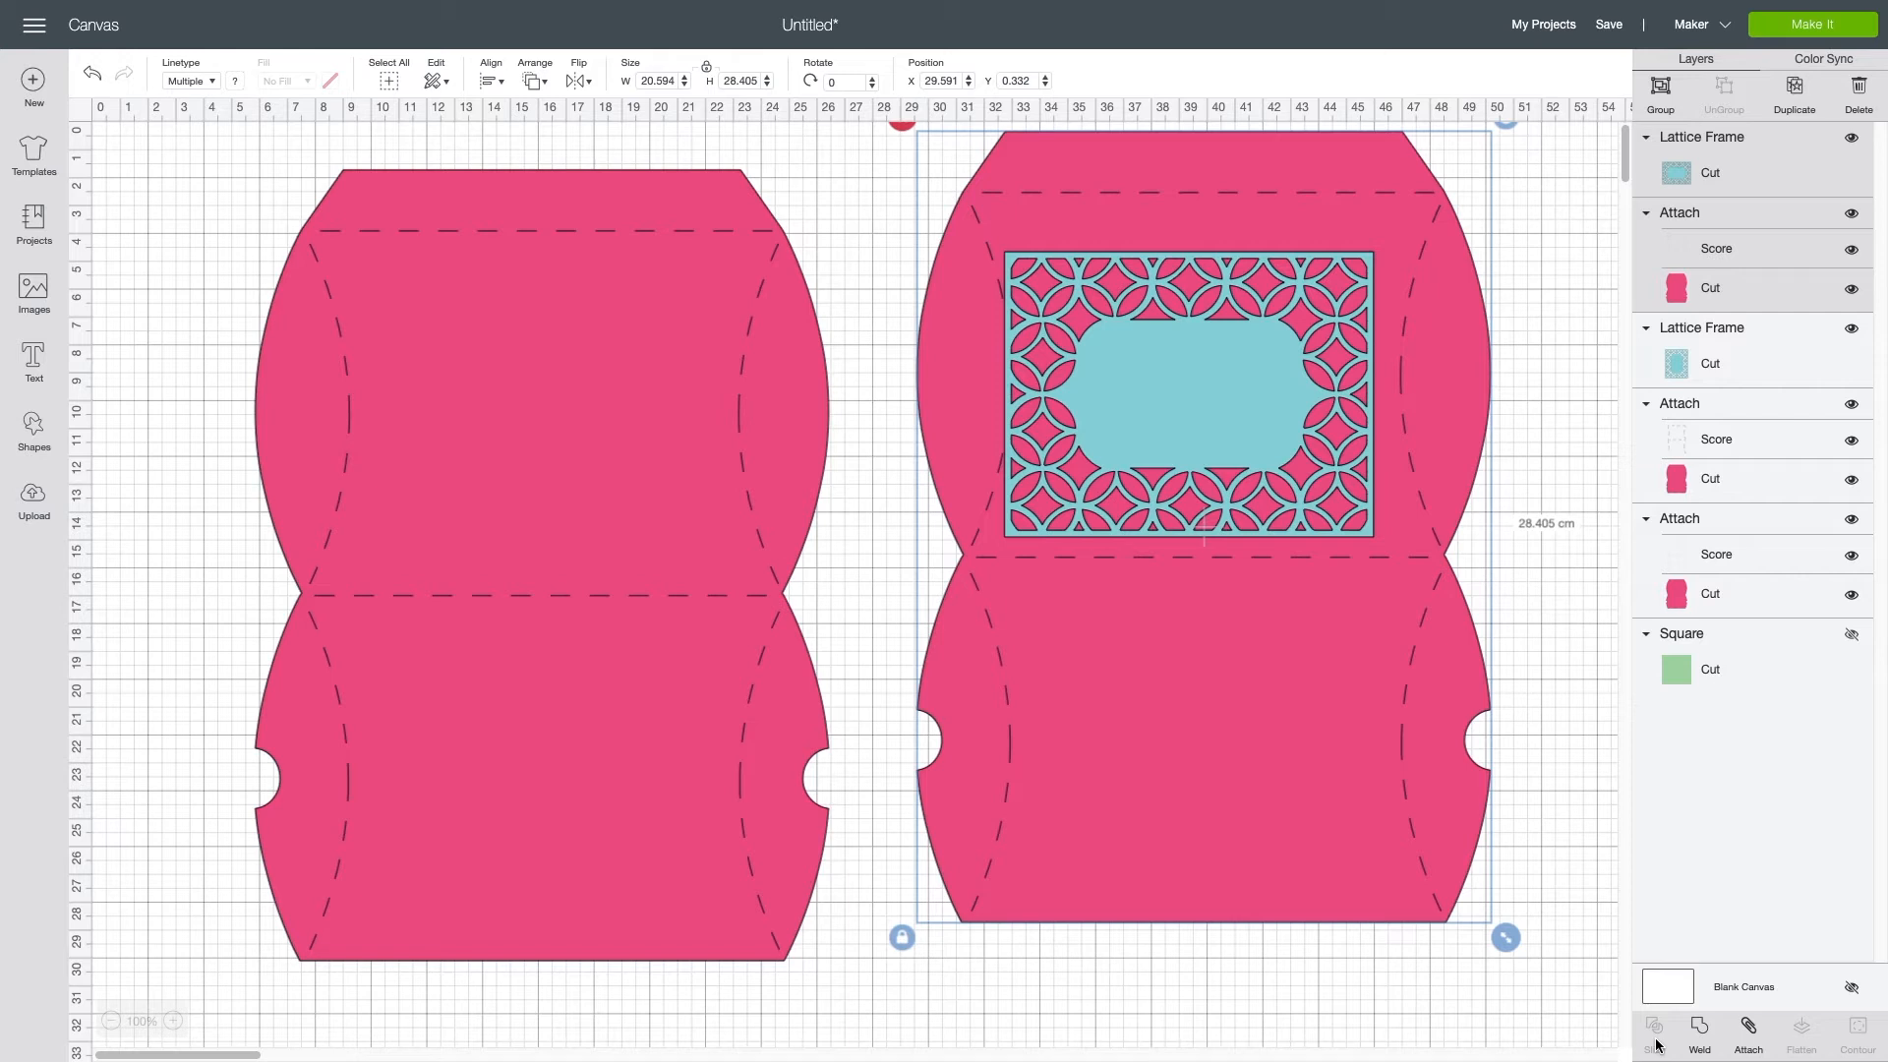
left_click(1546, 403)
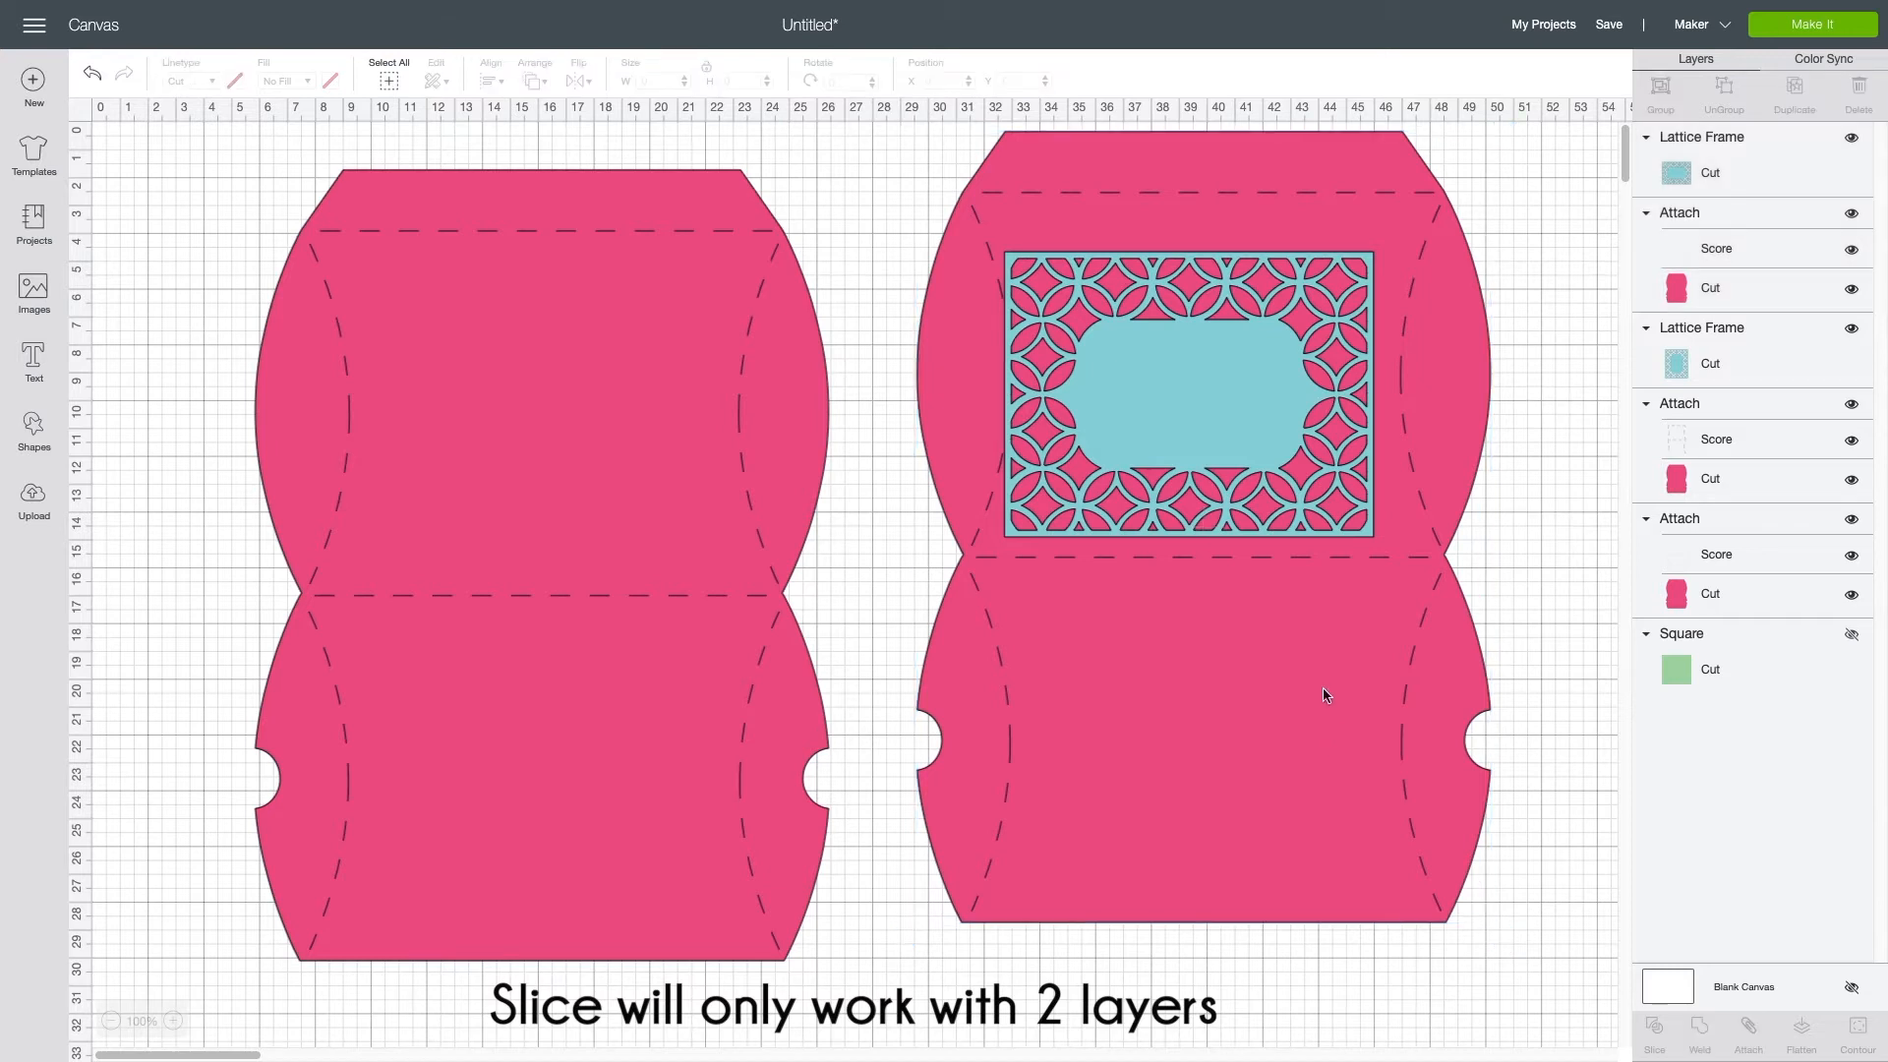
Step: Detach the duplicate pillow box from its score lines and delete those score lines
left_click(1150, 665)
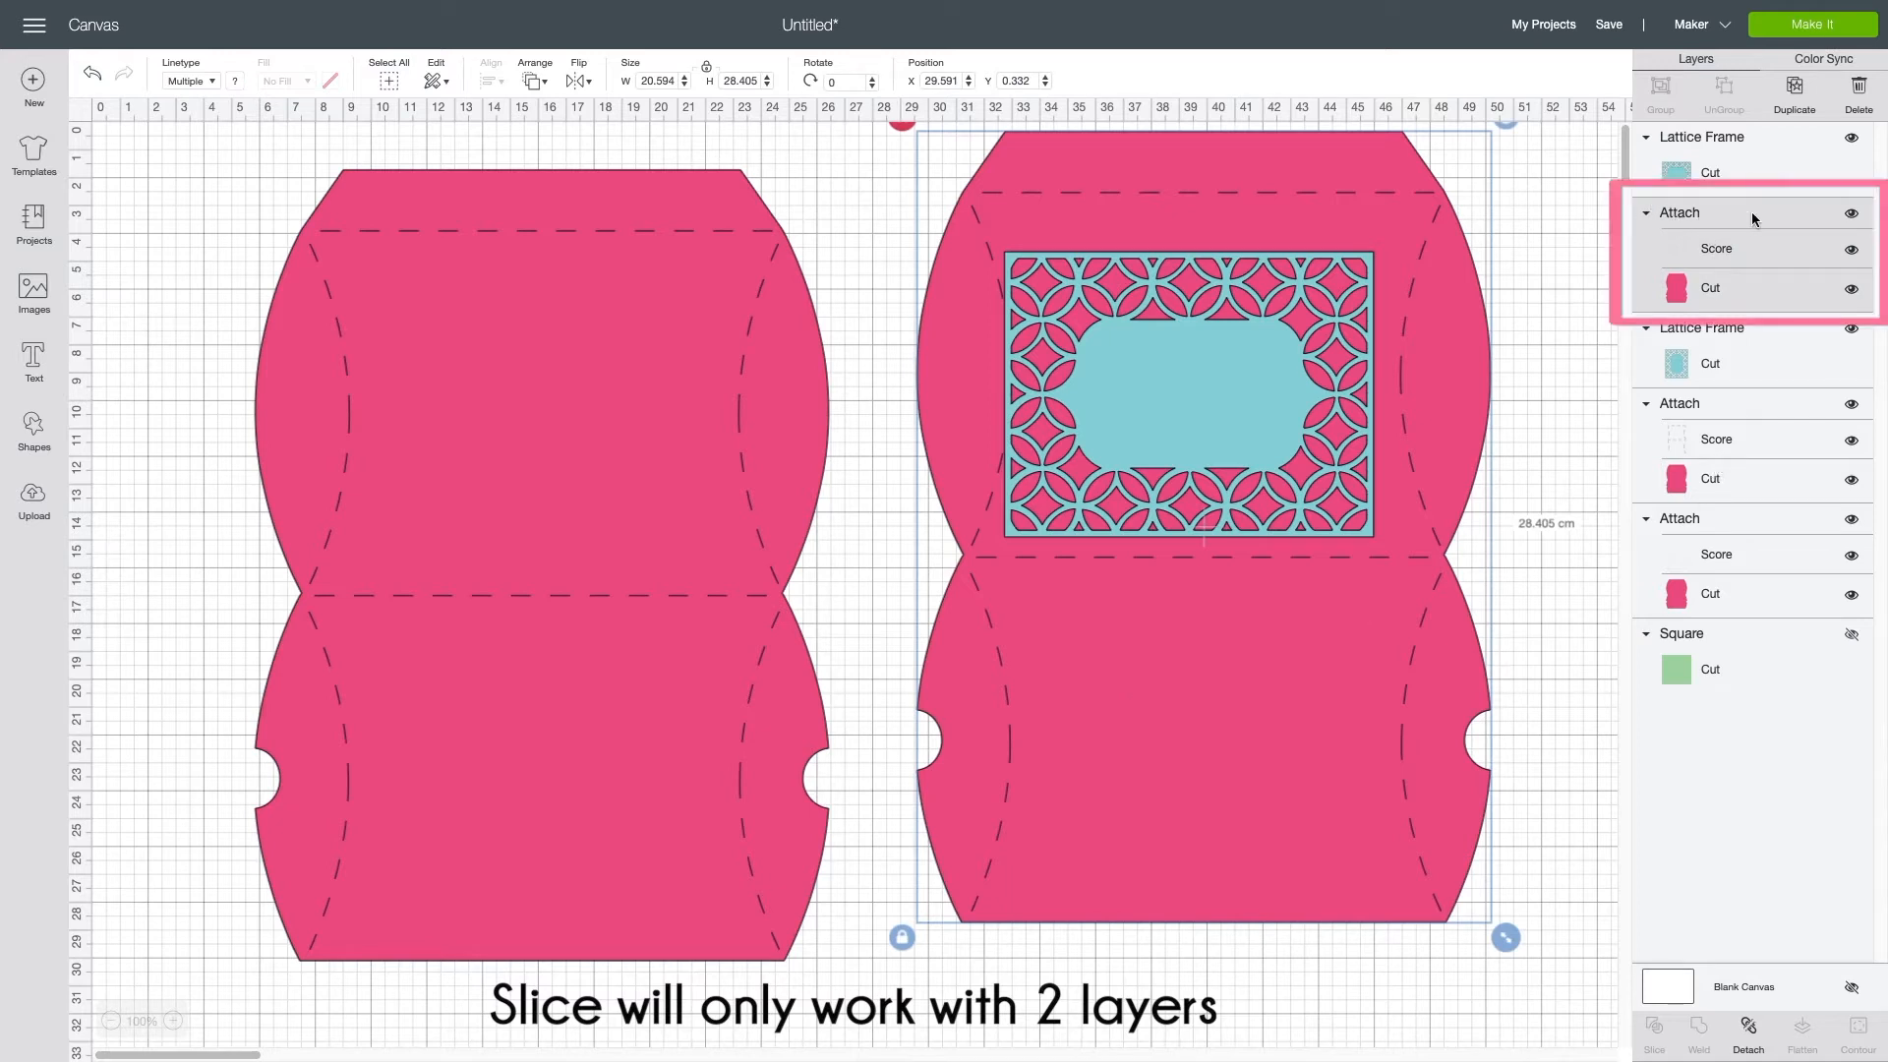
right_click(1318, 636)
left_click(1375, 761)
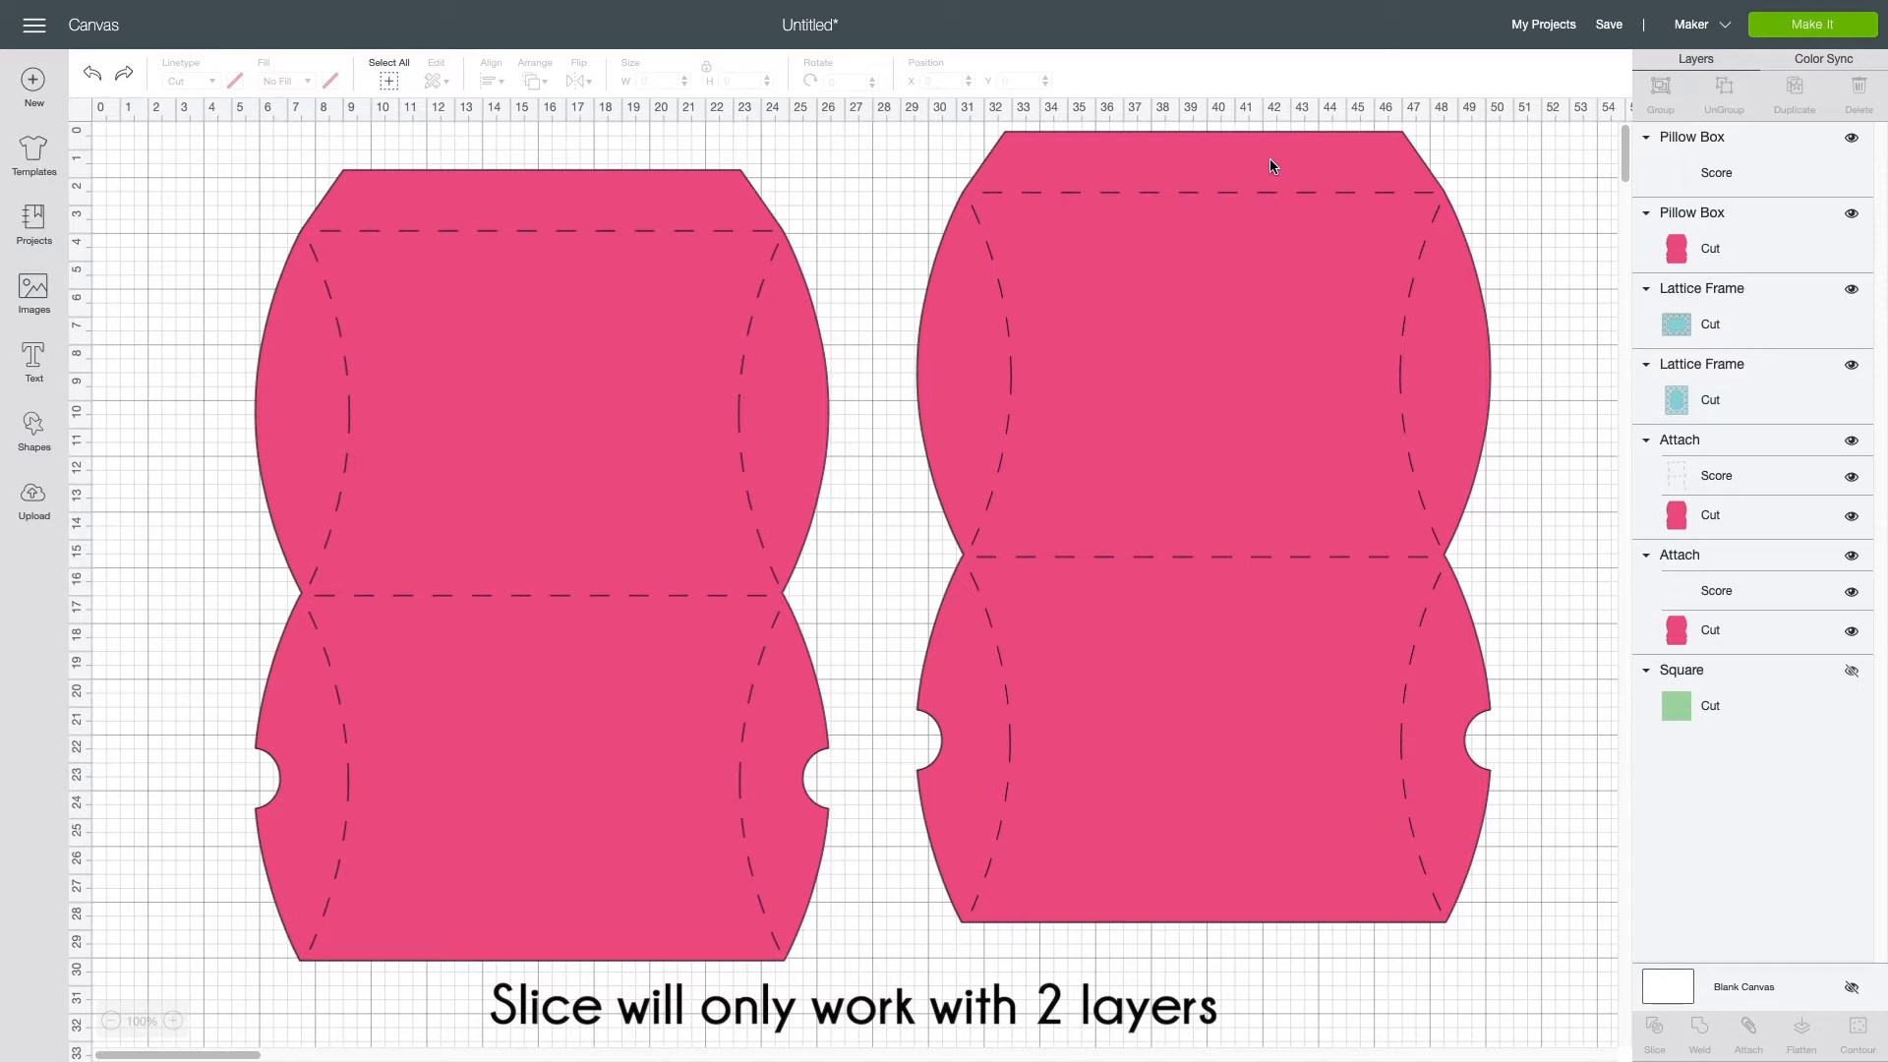
left_click(1266, 196)
left_click_drag(1229, 187, 1269, 215)
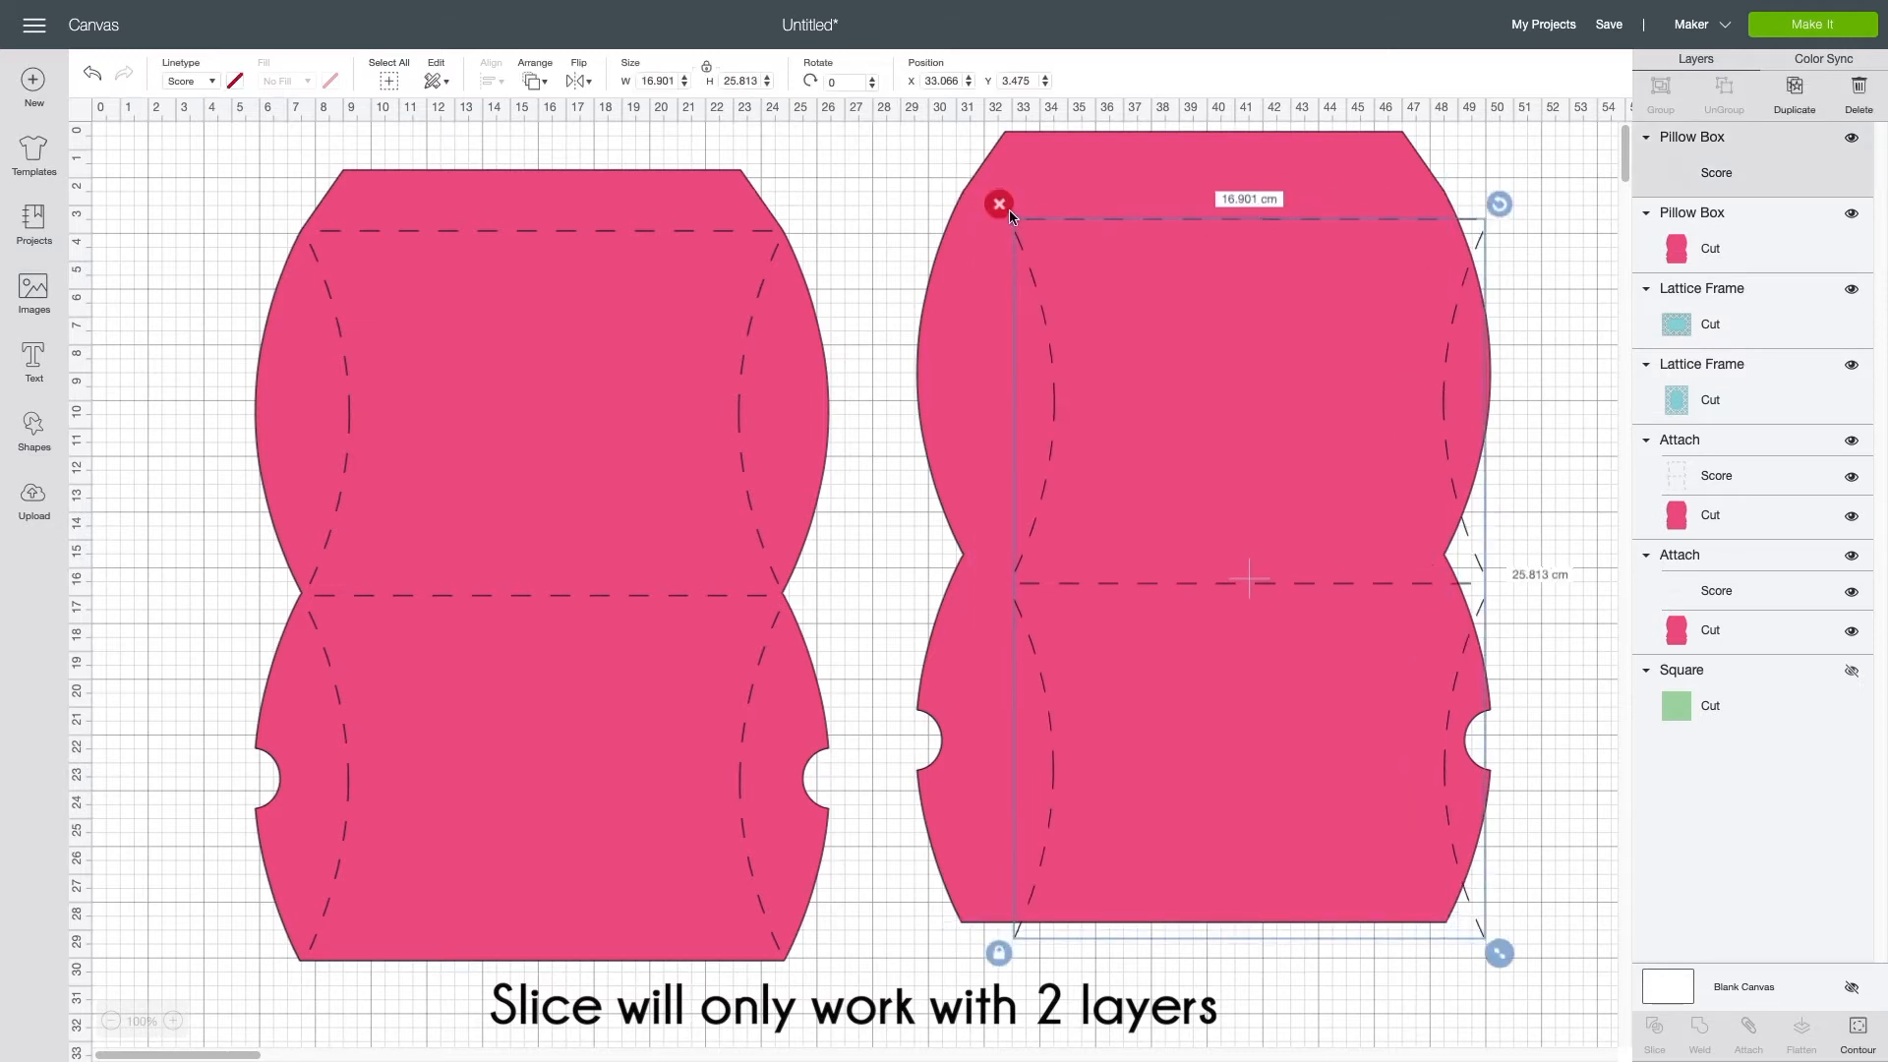
left_click(999, 205)
Step: Move the plain pillow box behind the lattice frame and select both to check that Slice is available
left_click(1157, 373)
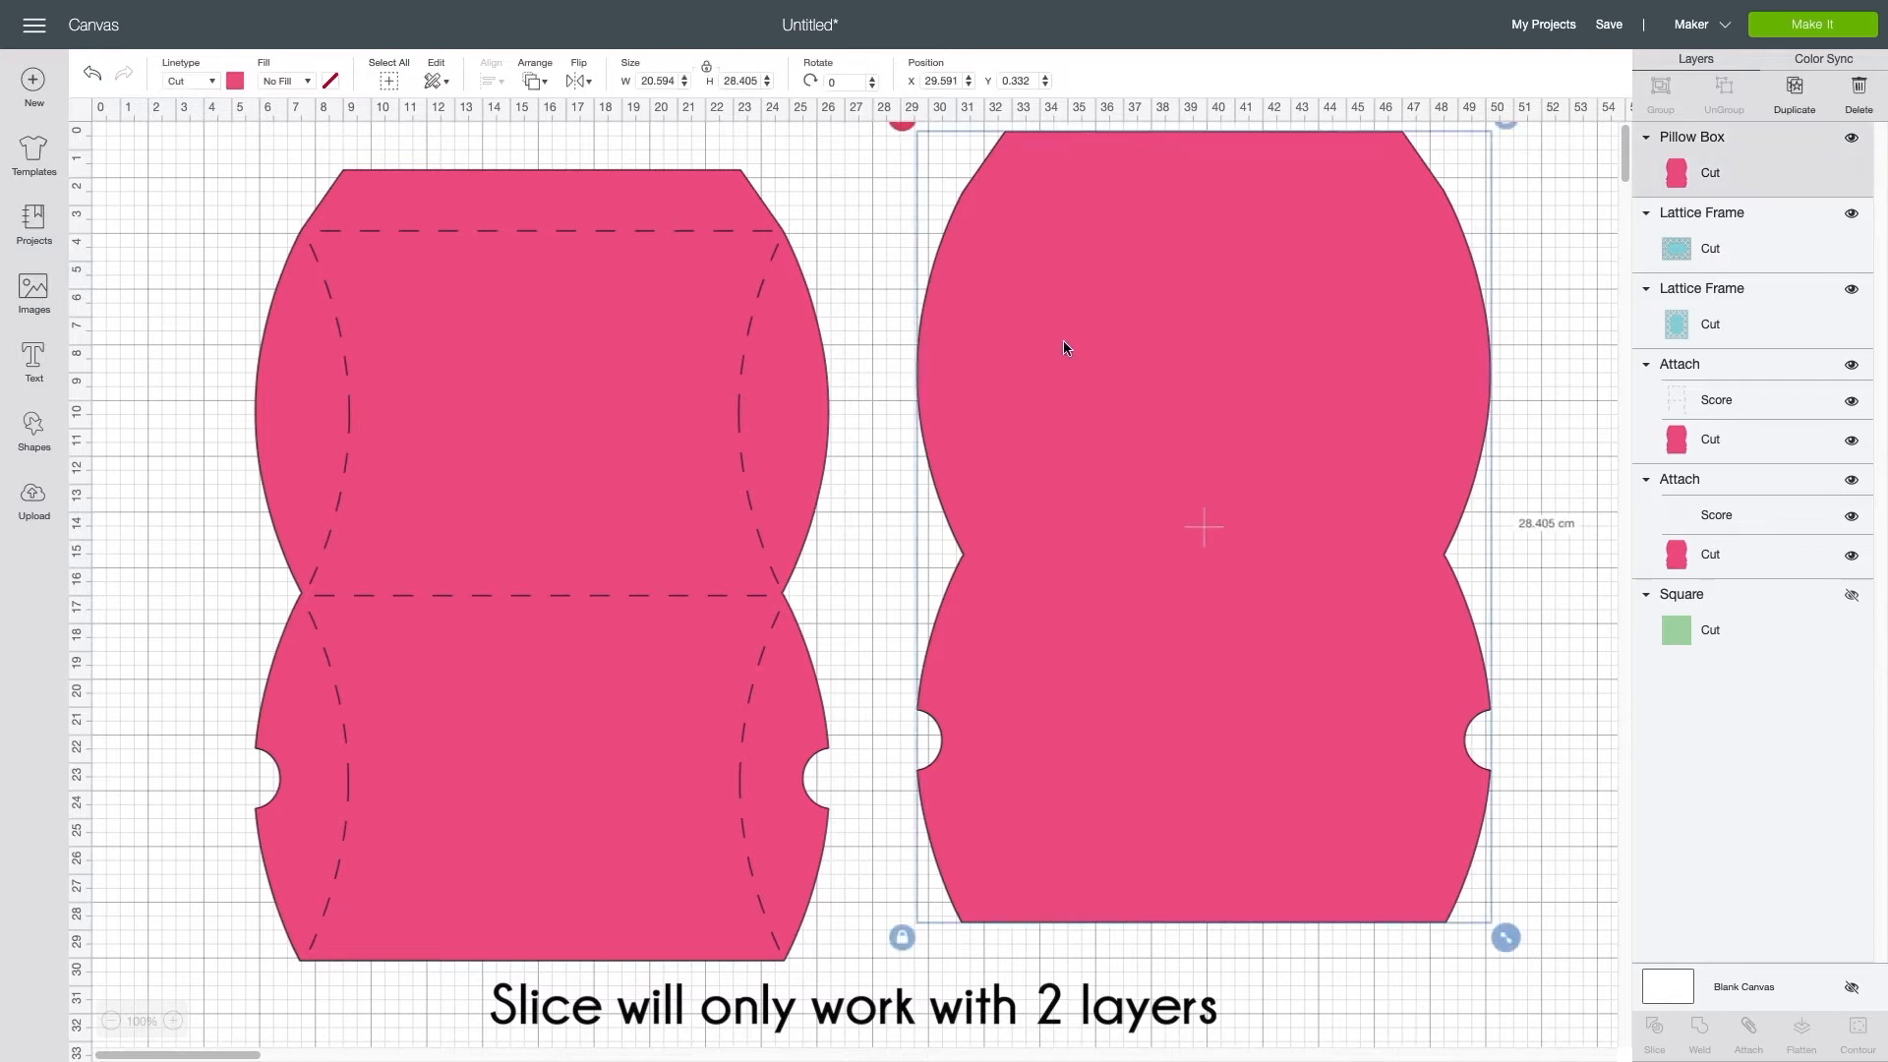
left_click(532, 83)
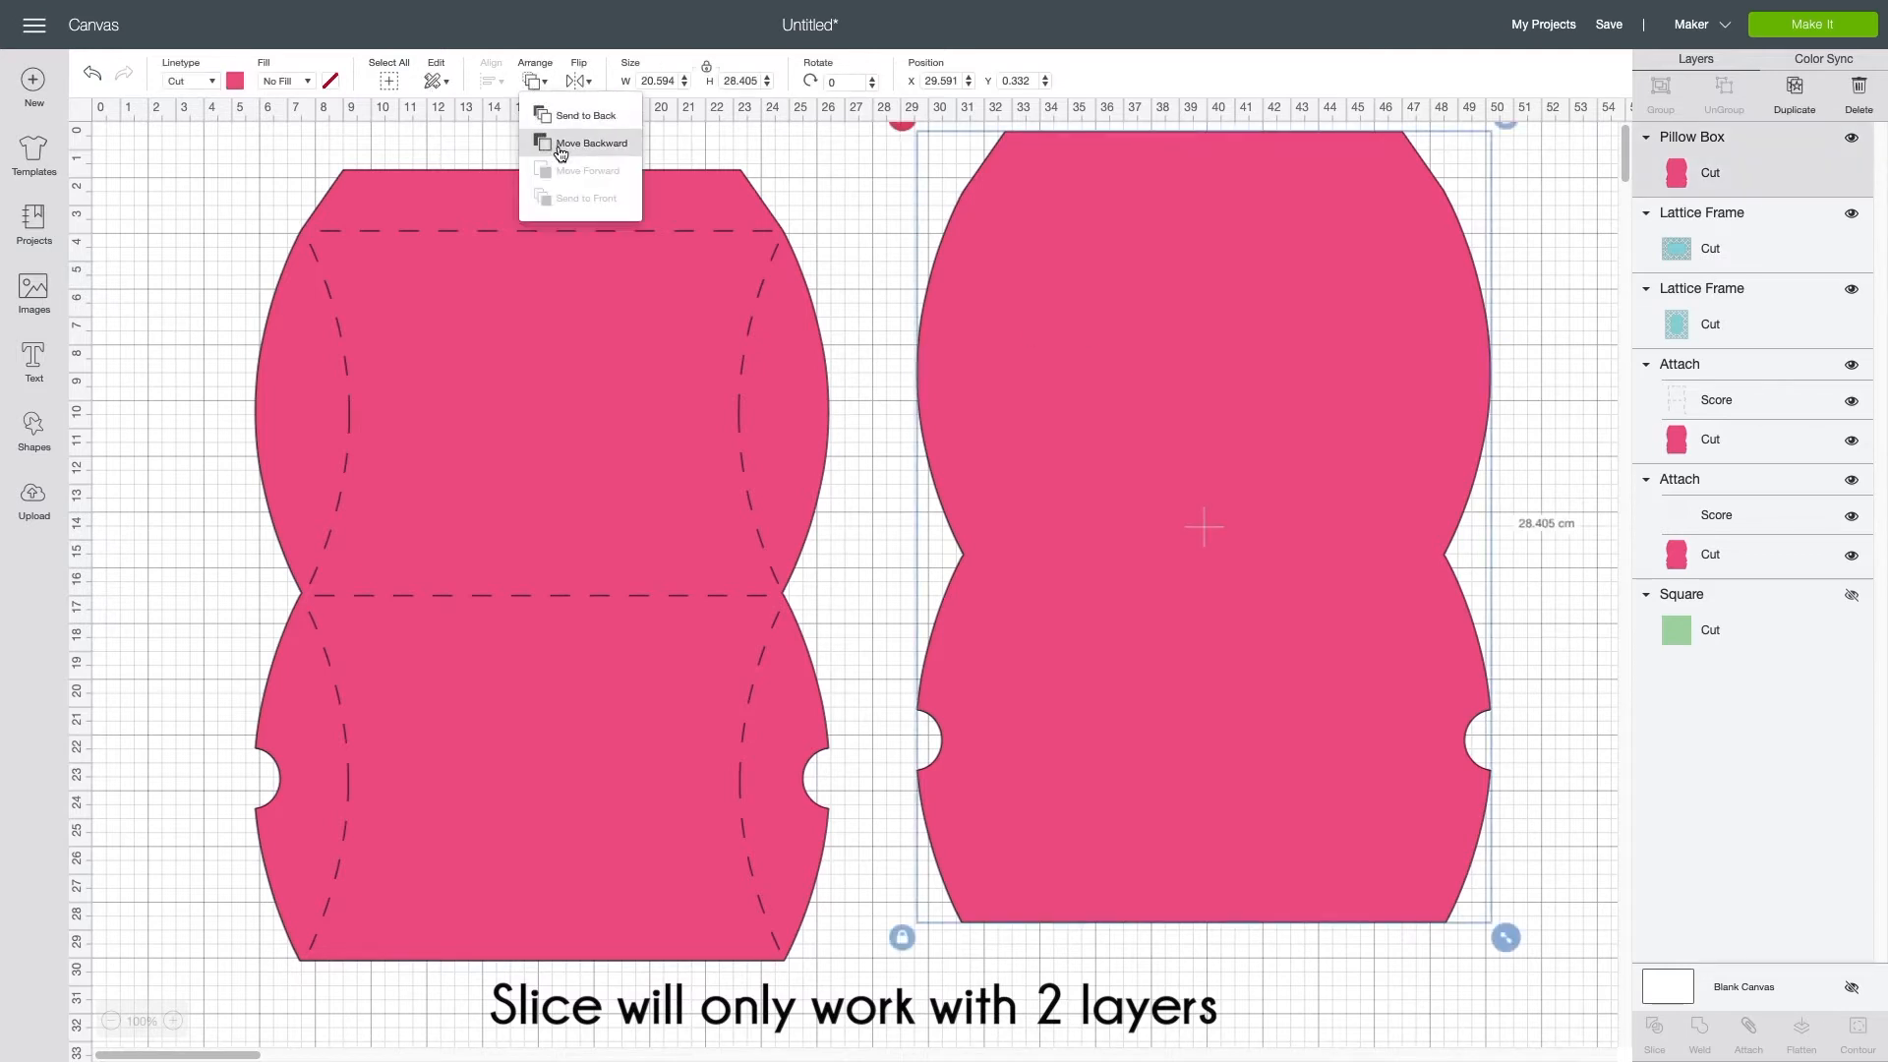
left_click(551, 144)
left_click_drag(880, 231, 1166, 403)
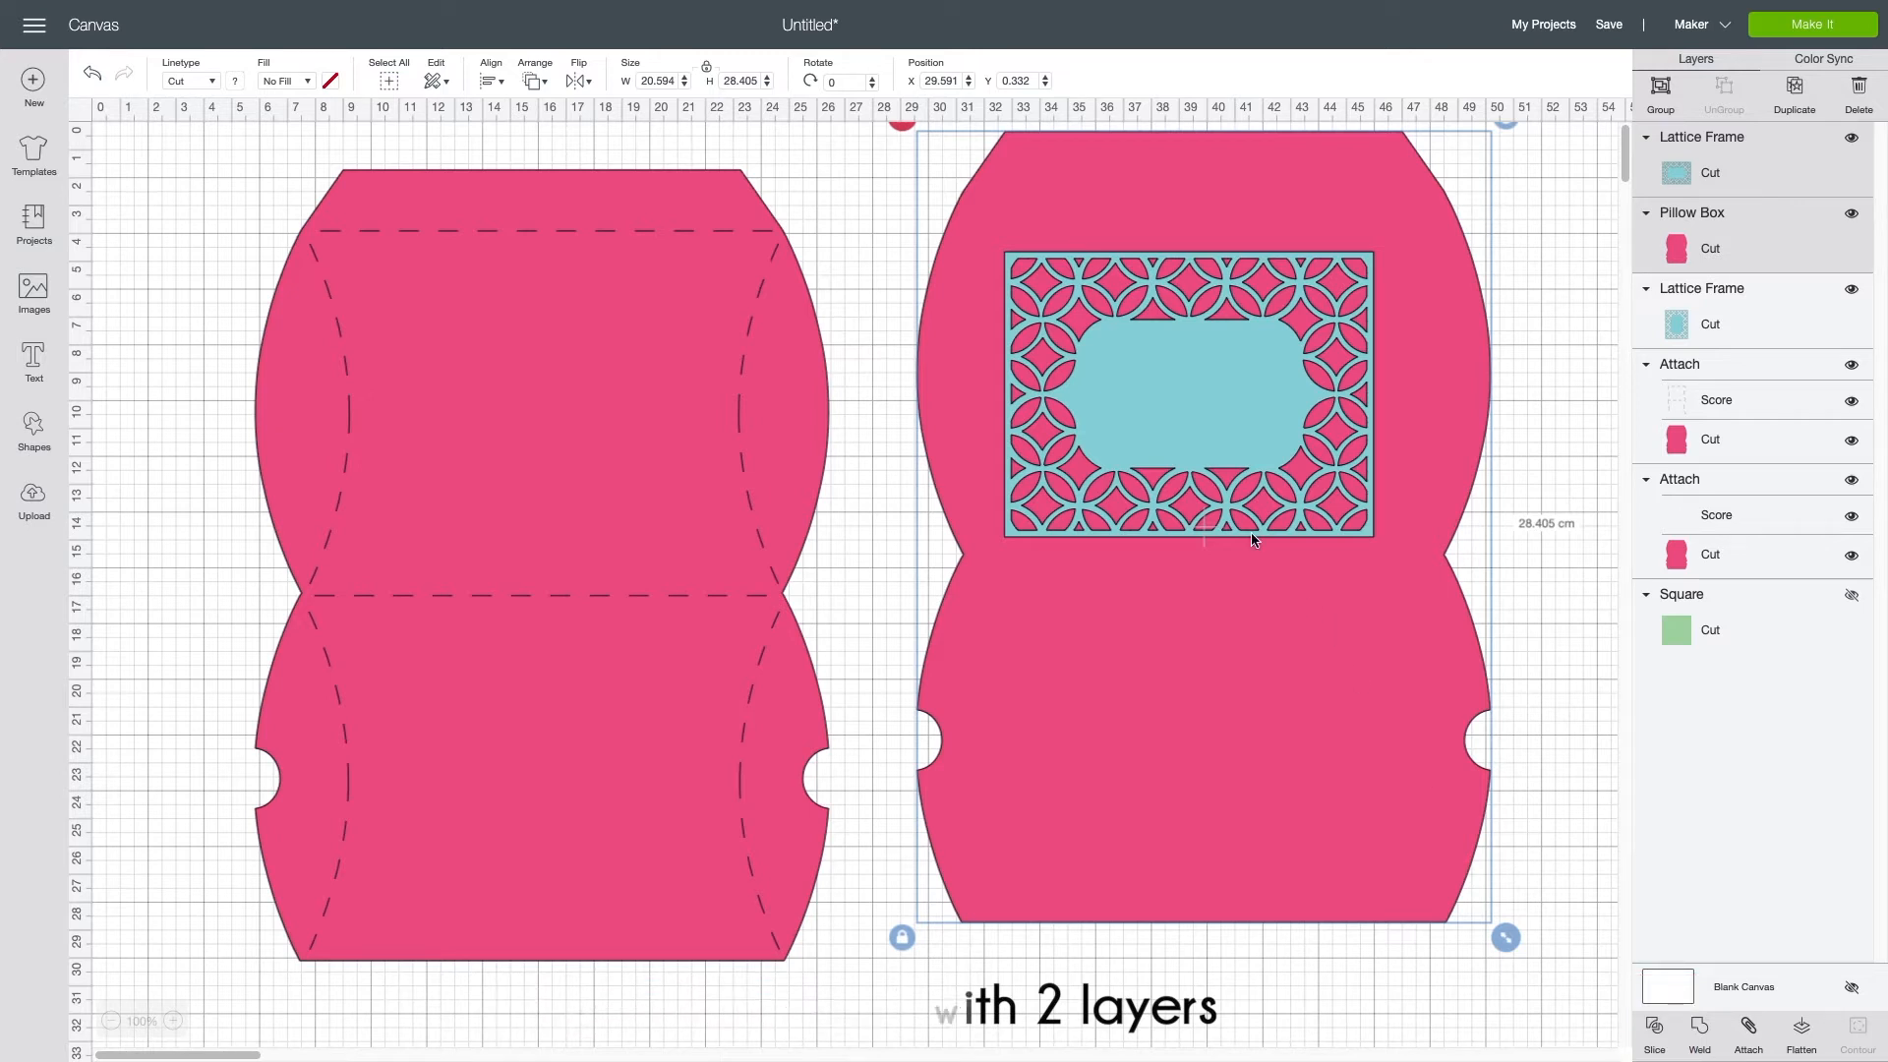
left_click(1510, 403)
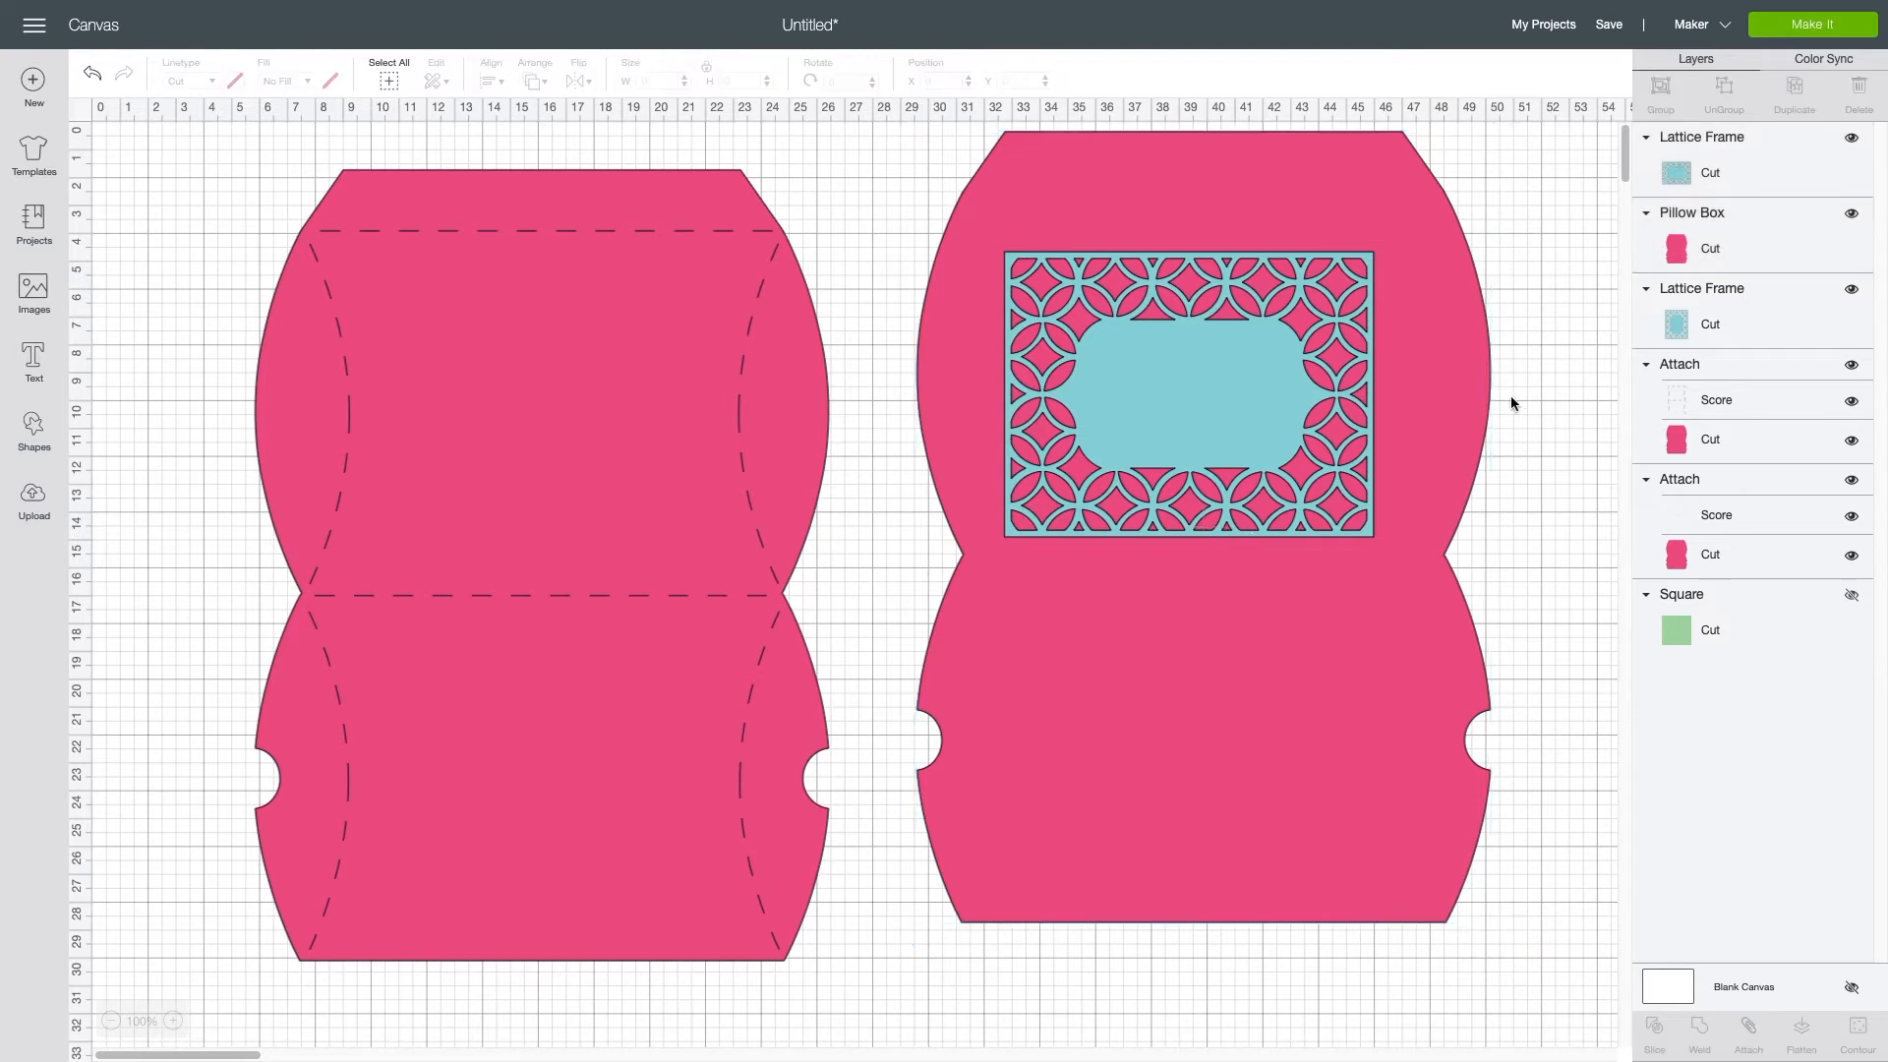
Step: Move the lattice frame back onto the scored pillow box's upper panel and center it there horizontally
left_click(1170, 417)
left_click_drag(1142, 320, 261, 322)
left_click_drag(240, 175, 557, 451)
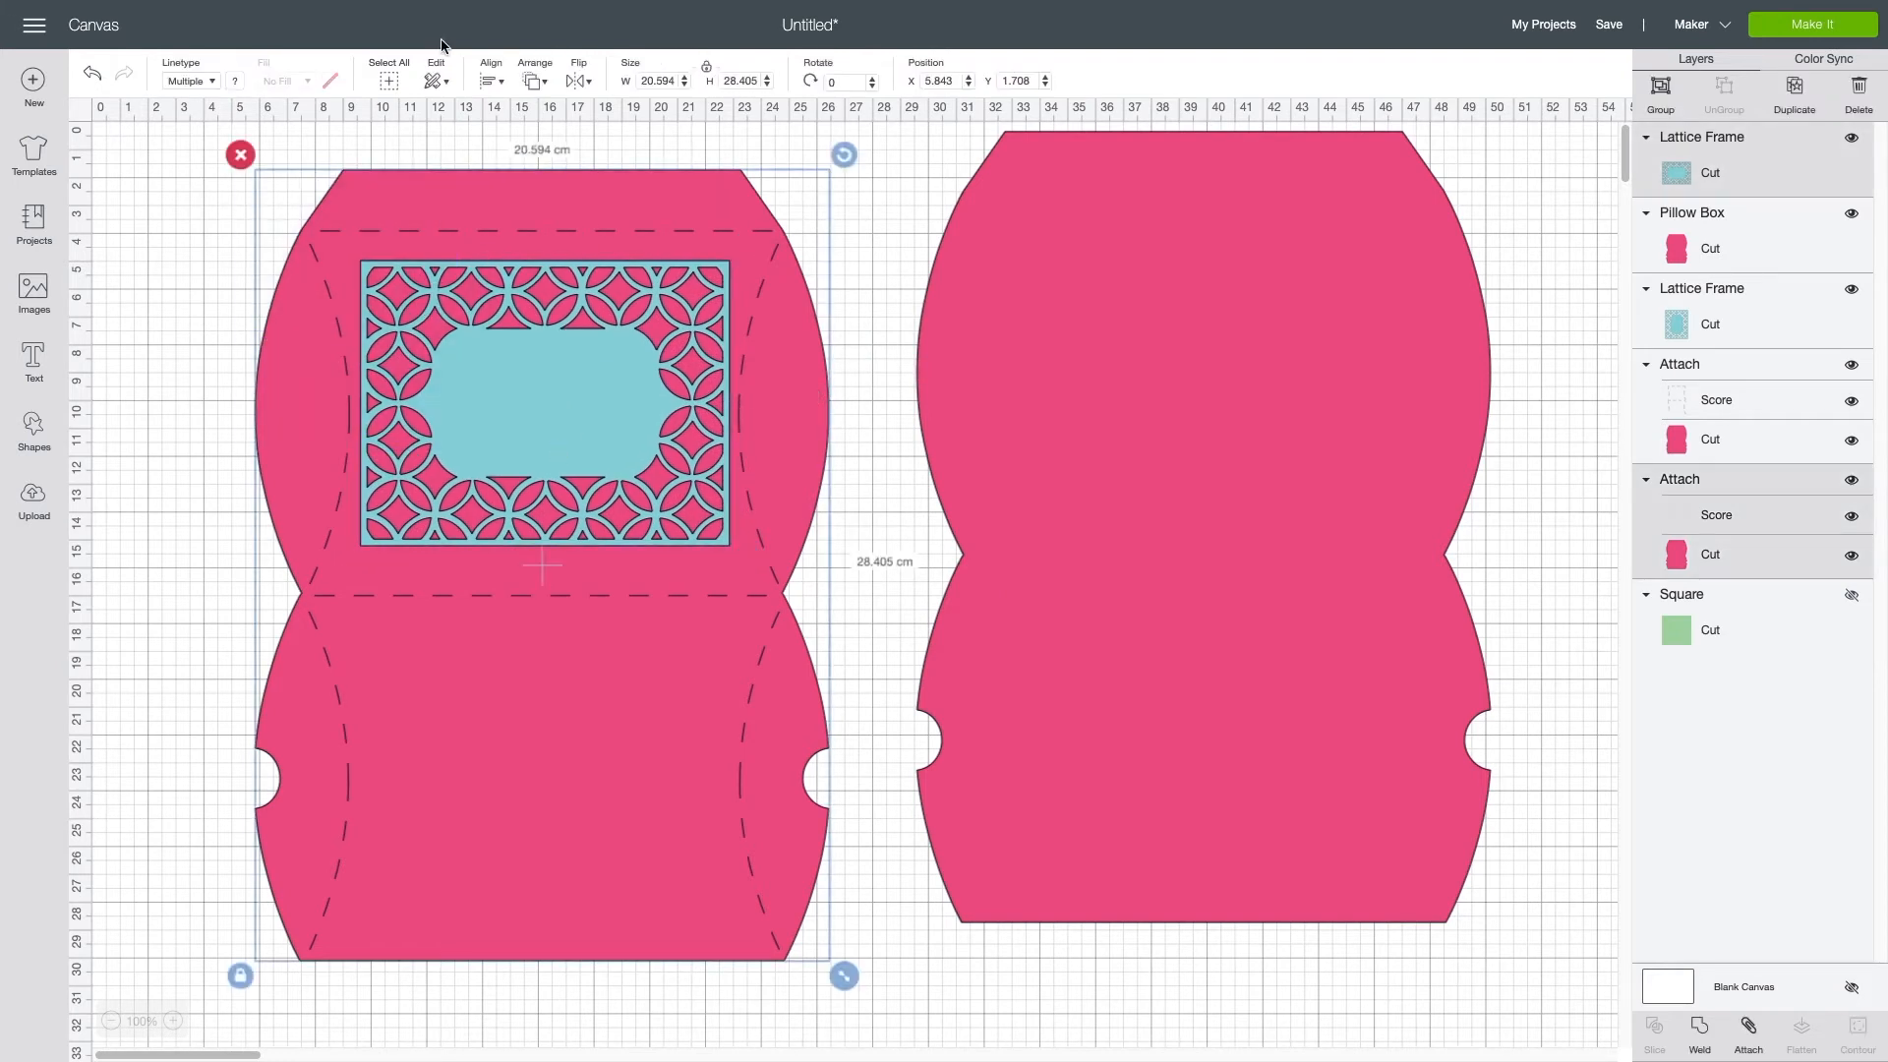
left_click(494, 81)
left_click(546, 173)
Step: Move the plain pillow box level with the scored one so its left curved edge overlaps the lattice frame's right end
left_click(899, 220)
left_click_drag(1115, 242, 1108, 262)
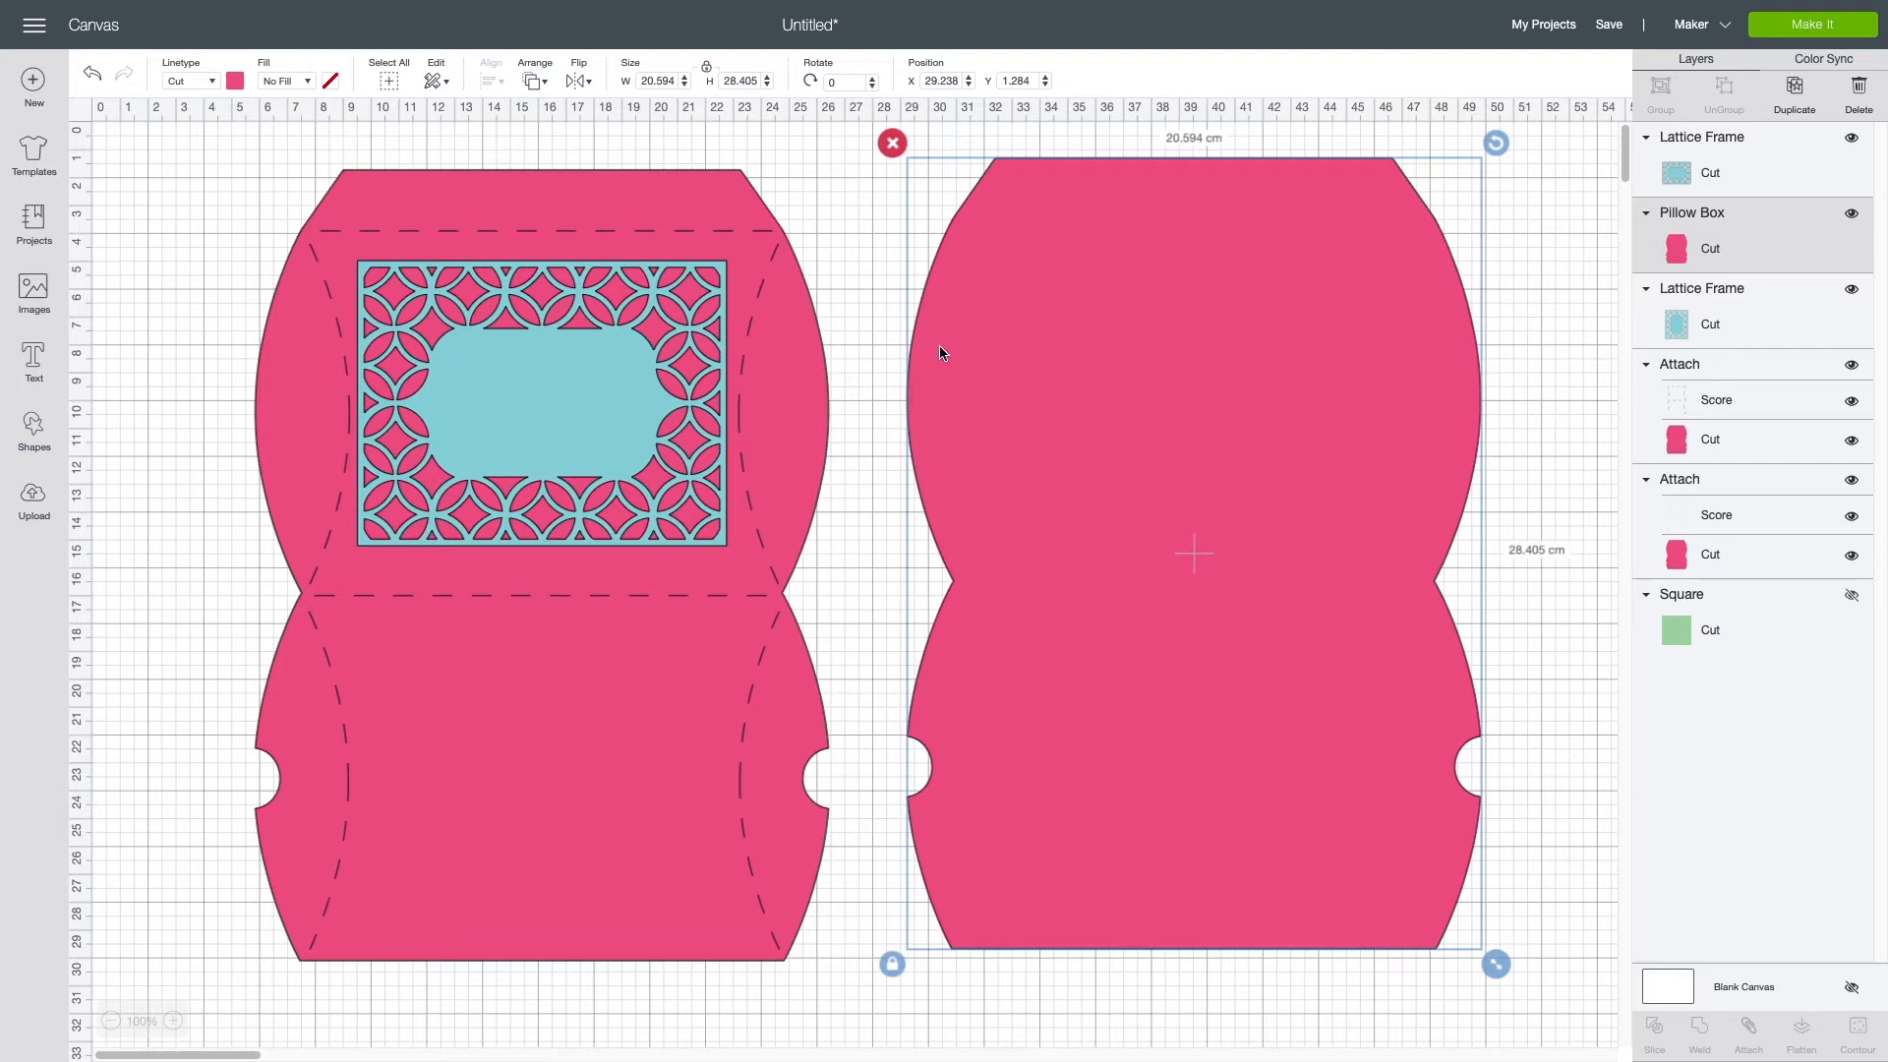
left_click_drag(1102, 425, 885, 437)
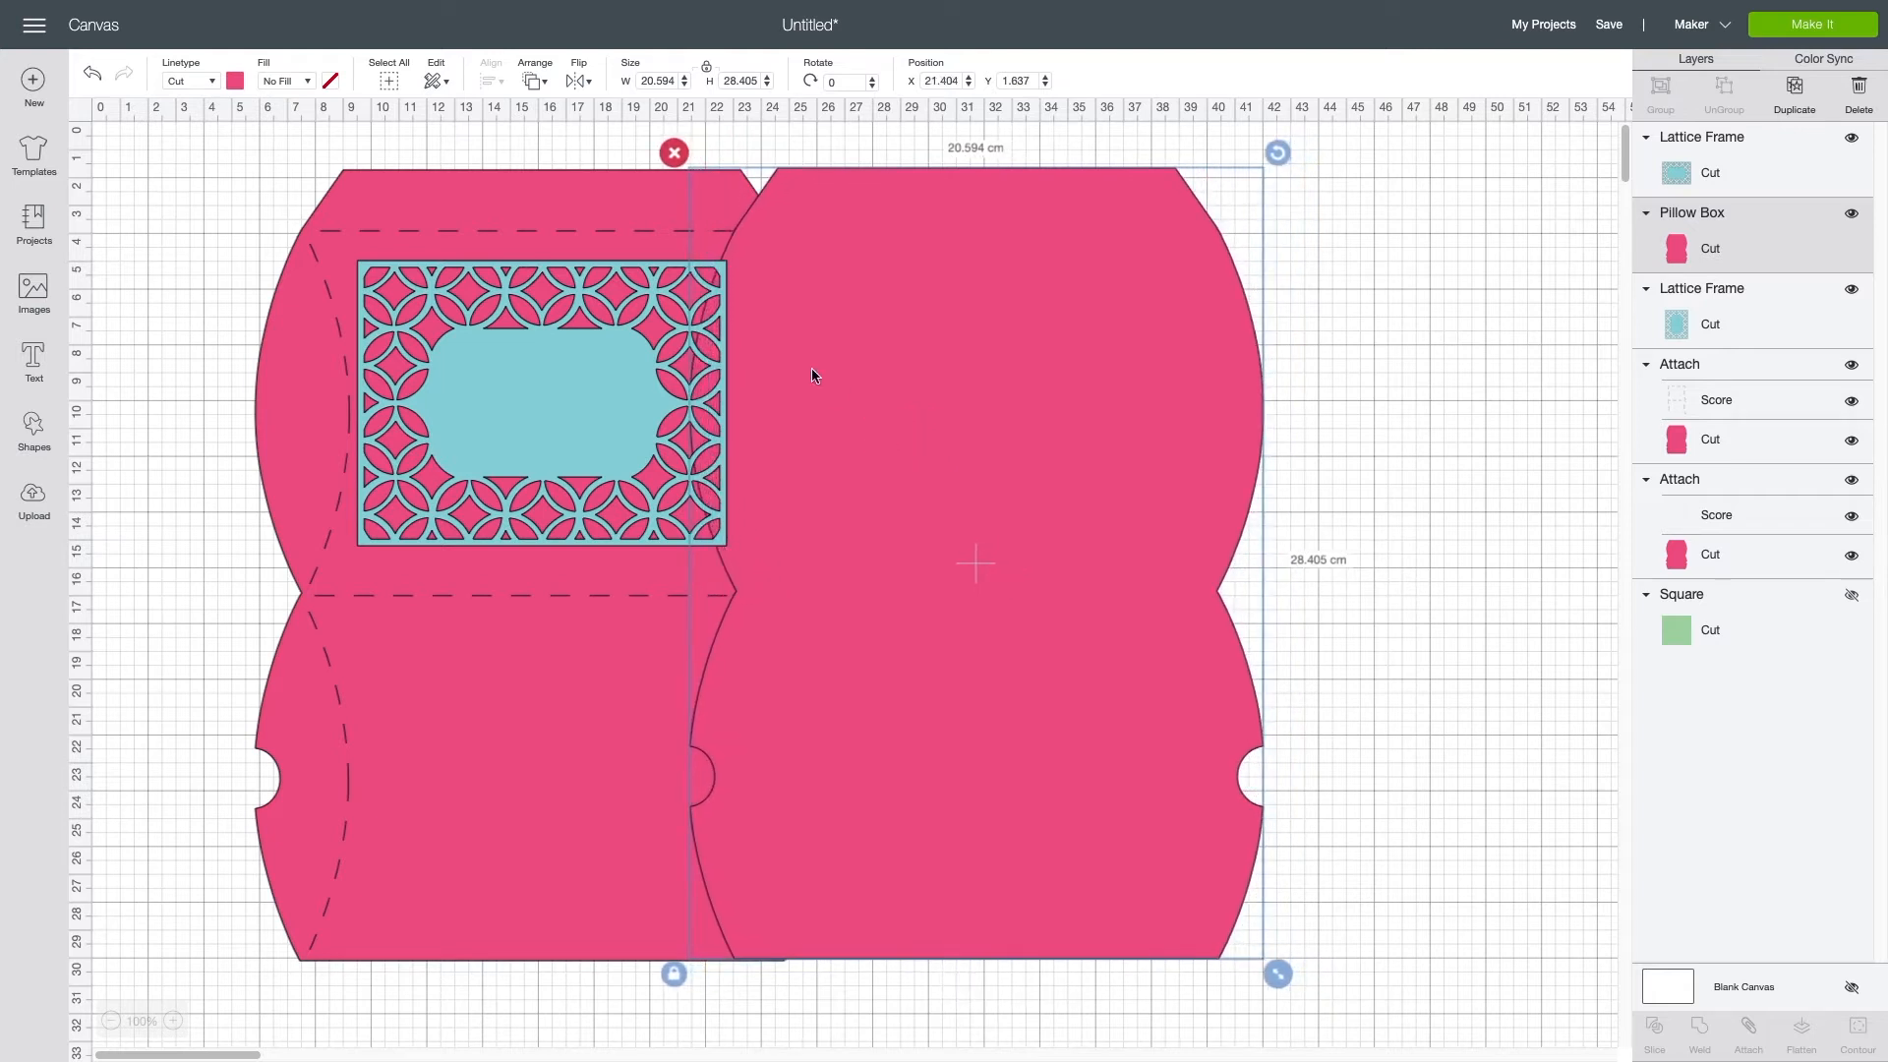
Step: Hide the scored pillow box and slice the lattice frame with the overlapping plain pillow box
left_click(444, 200)
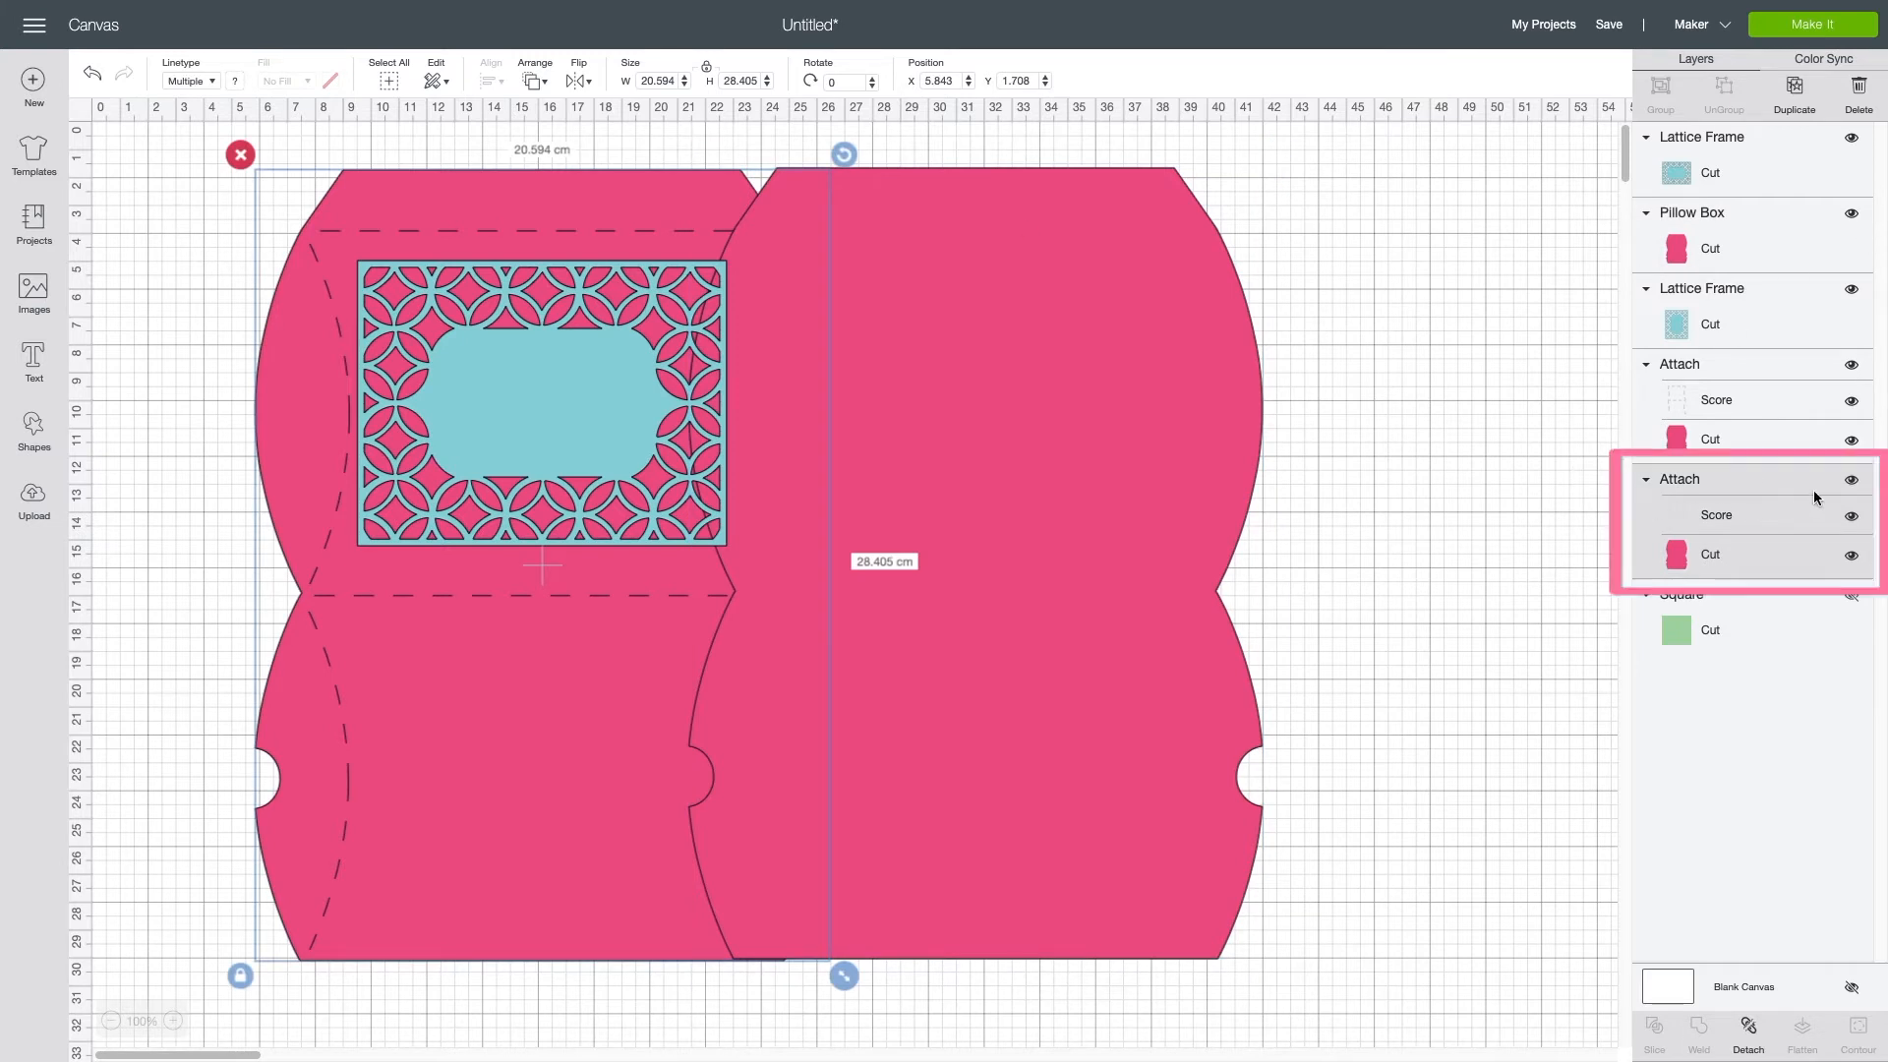
left_click(1852, 480)
left_click_drag(444, 145, 909, 496)
left_click(1658, 1029)
Step: Move the sliced pillow box aside and delete the teal and pink strips cut from the lattice frame's right end
left_click_drag(865, 295, 1124, 323)
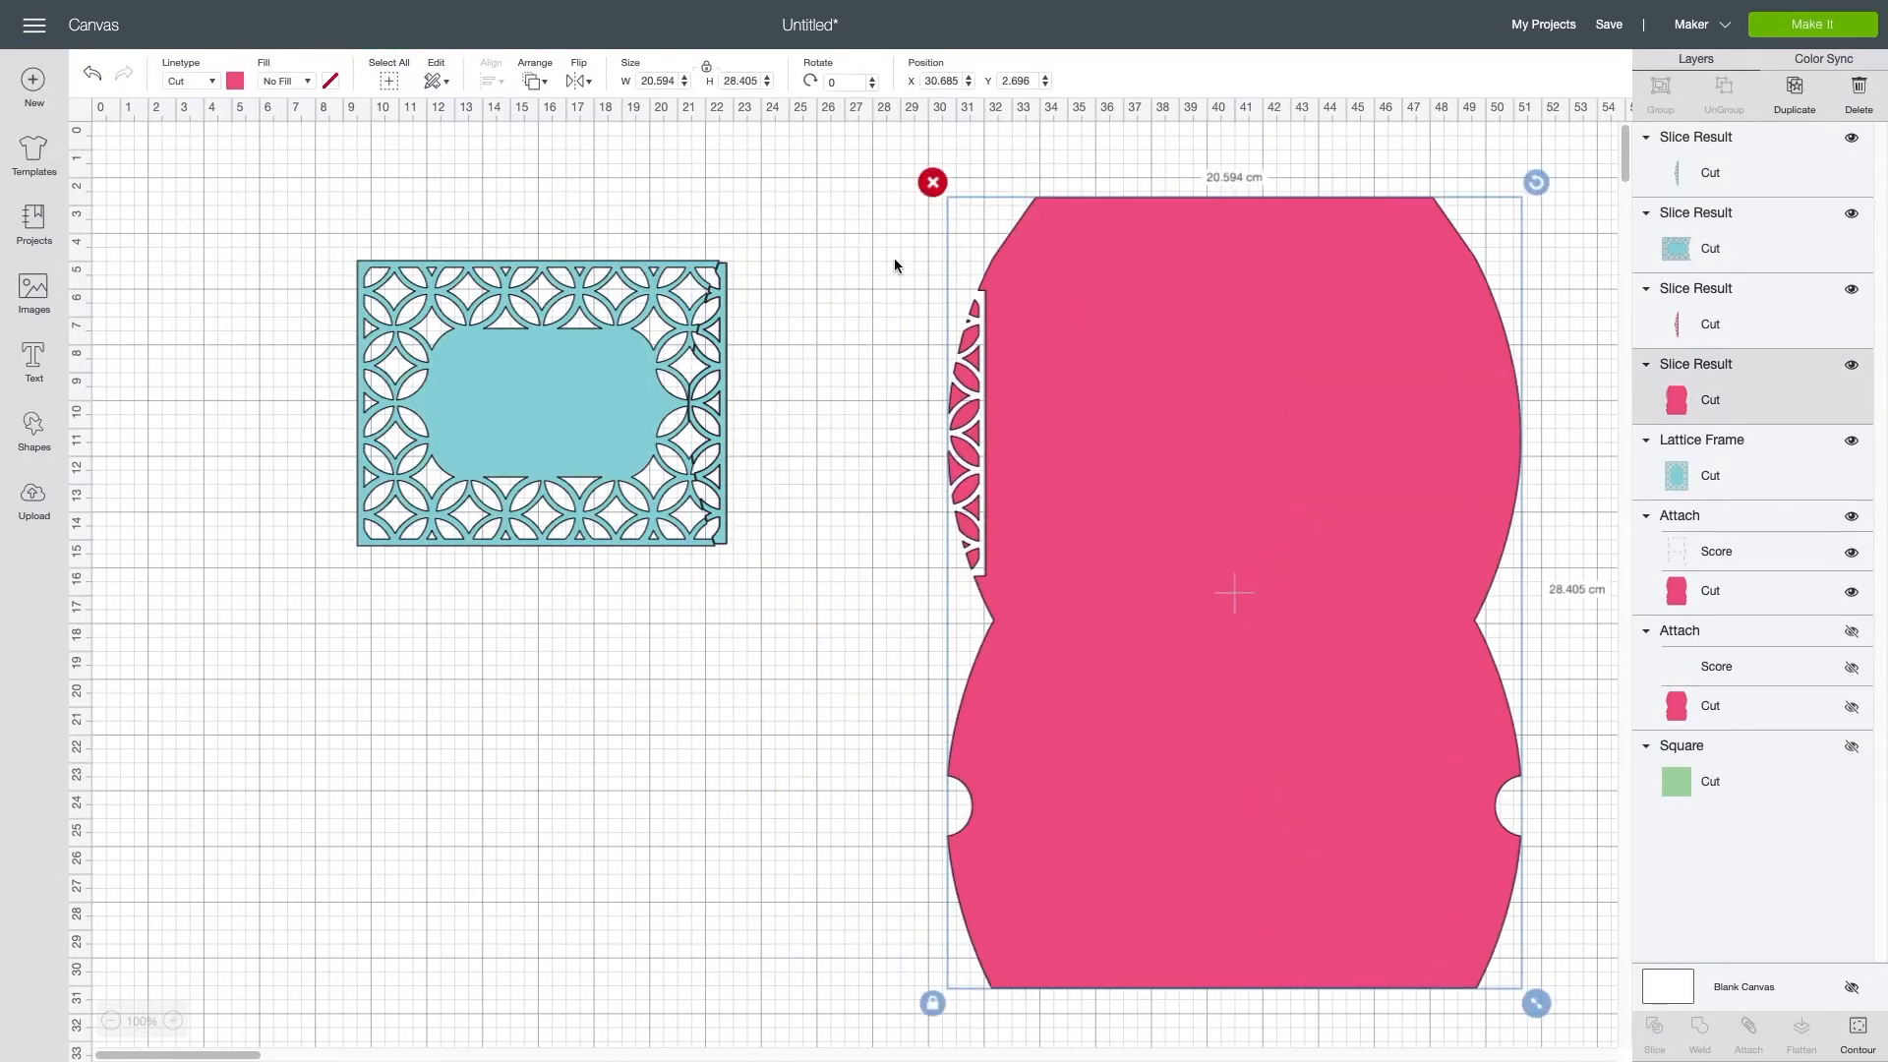
left_click_drag(719, 300, 776, 300)
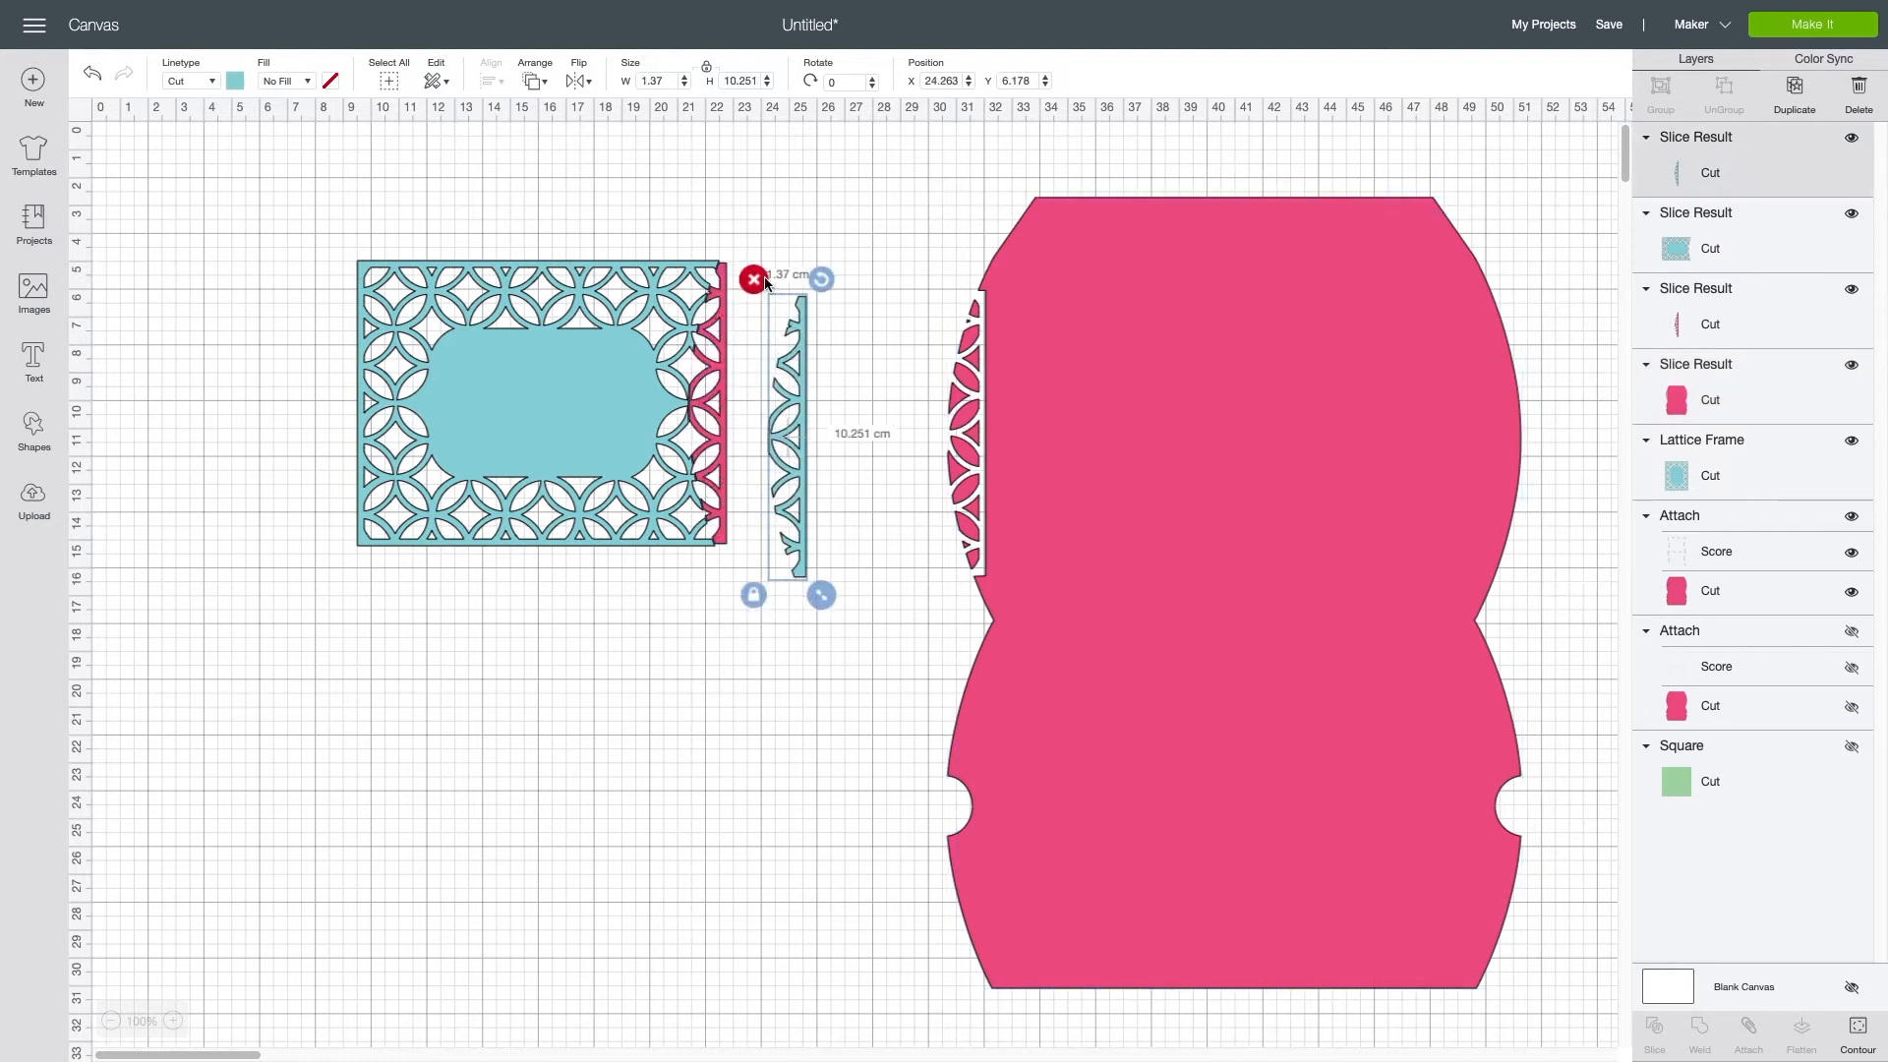
left_click(764, 280)
left_click(710, 413)
left_click_drag(710, 413, 781, 447)
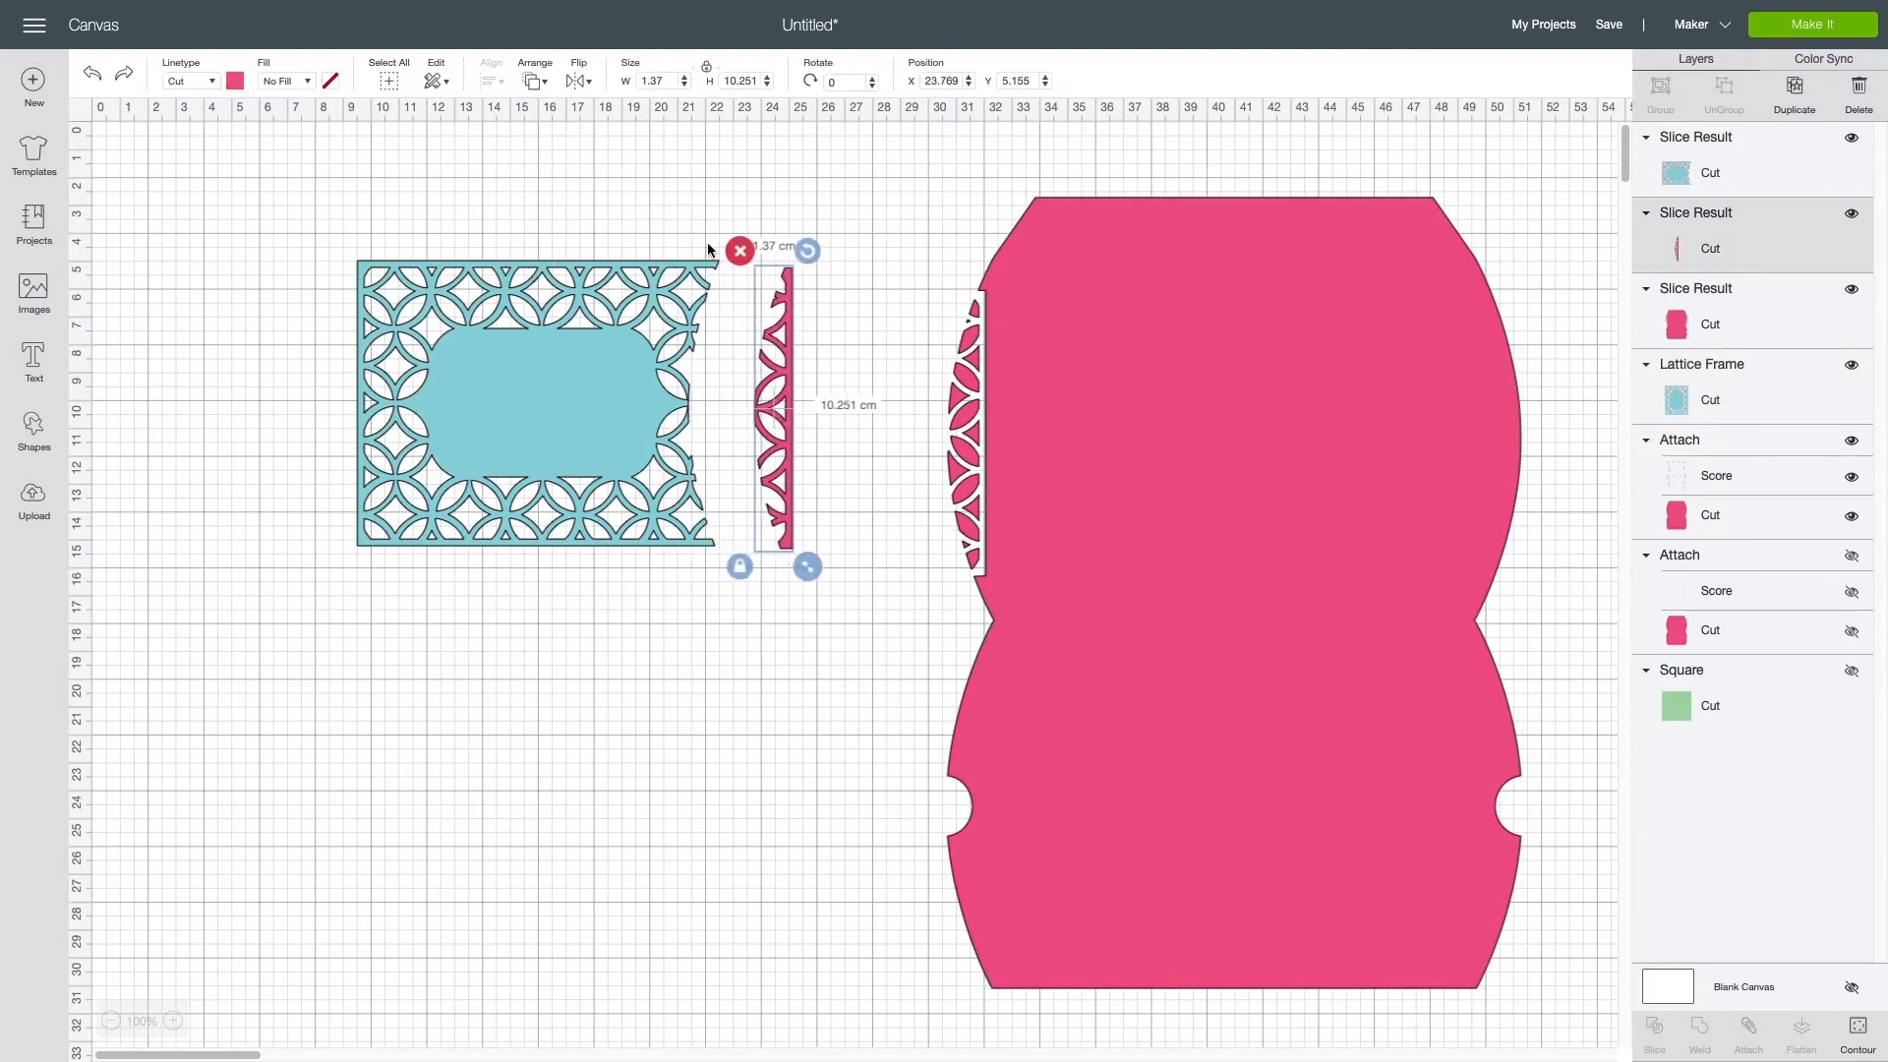
left_click(737, 252)
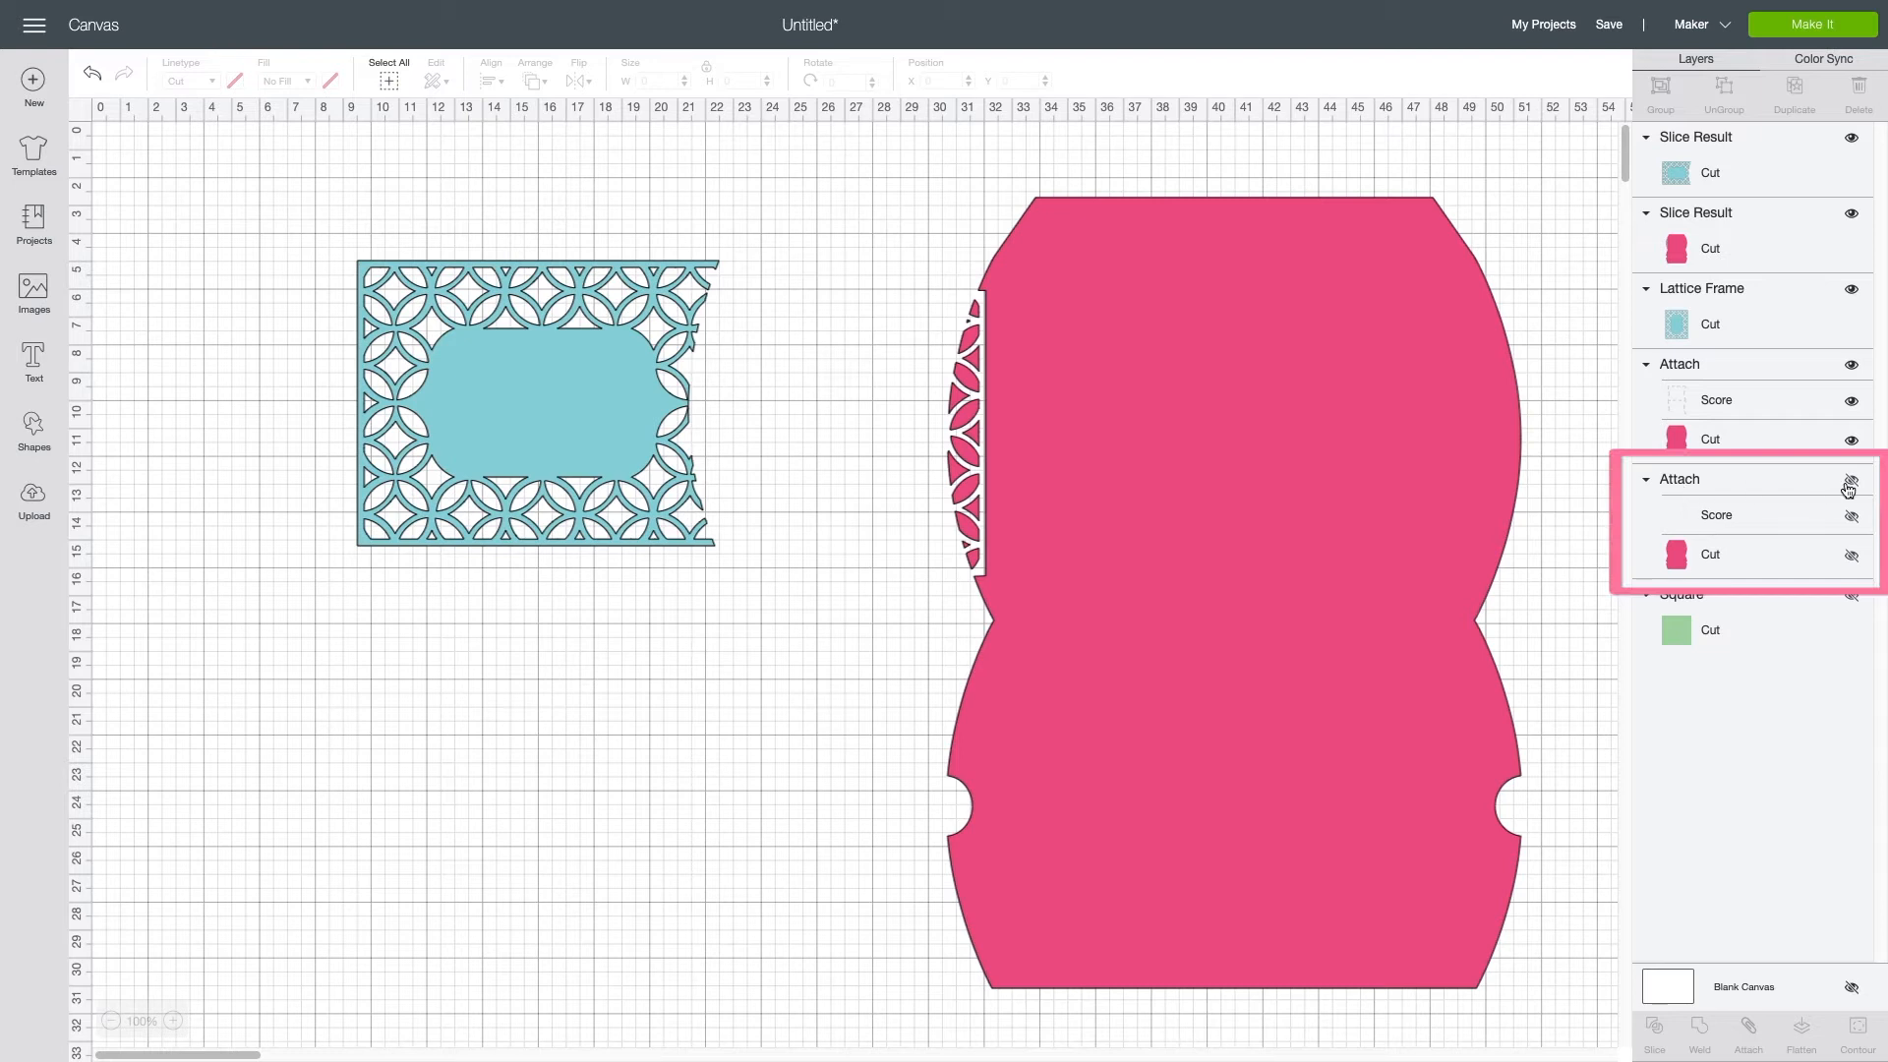
Step: Show the scored pillow box again and move it with the lattice frame to the right of the sliced pillow box
left_click(1851, 480)
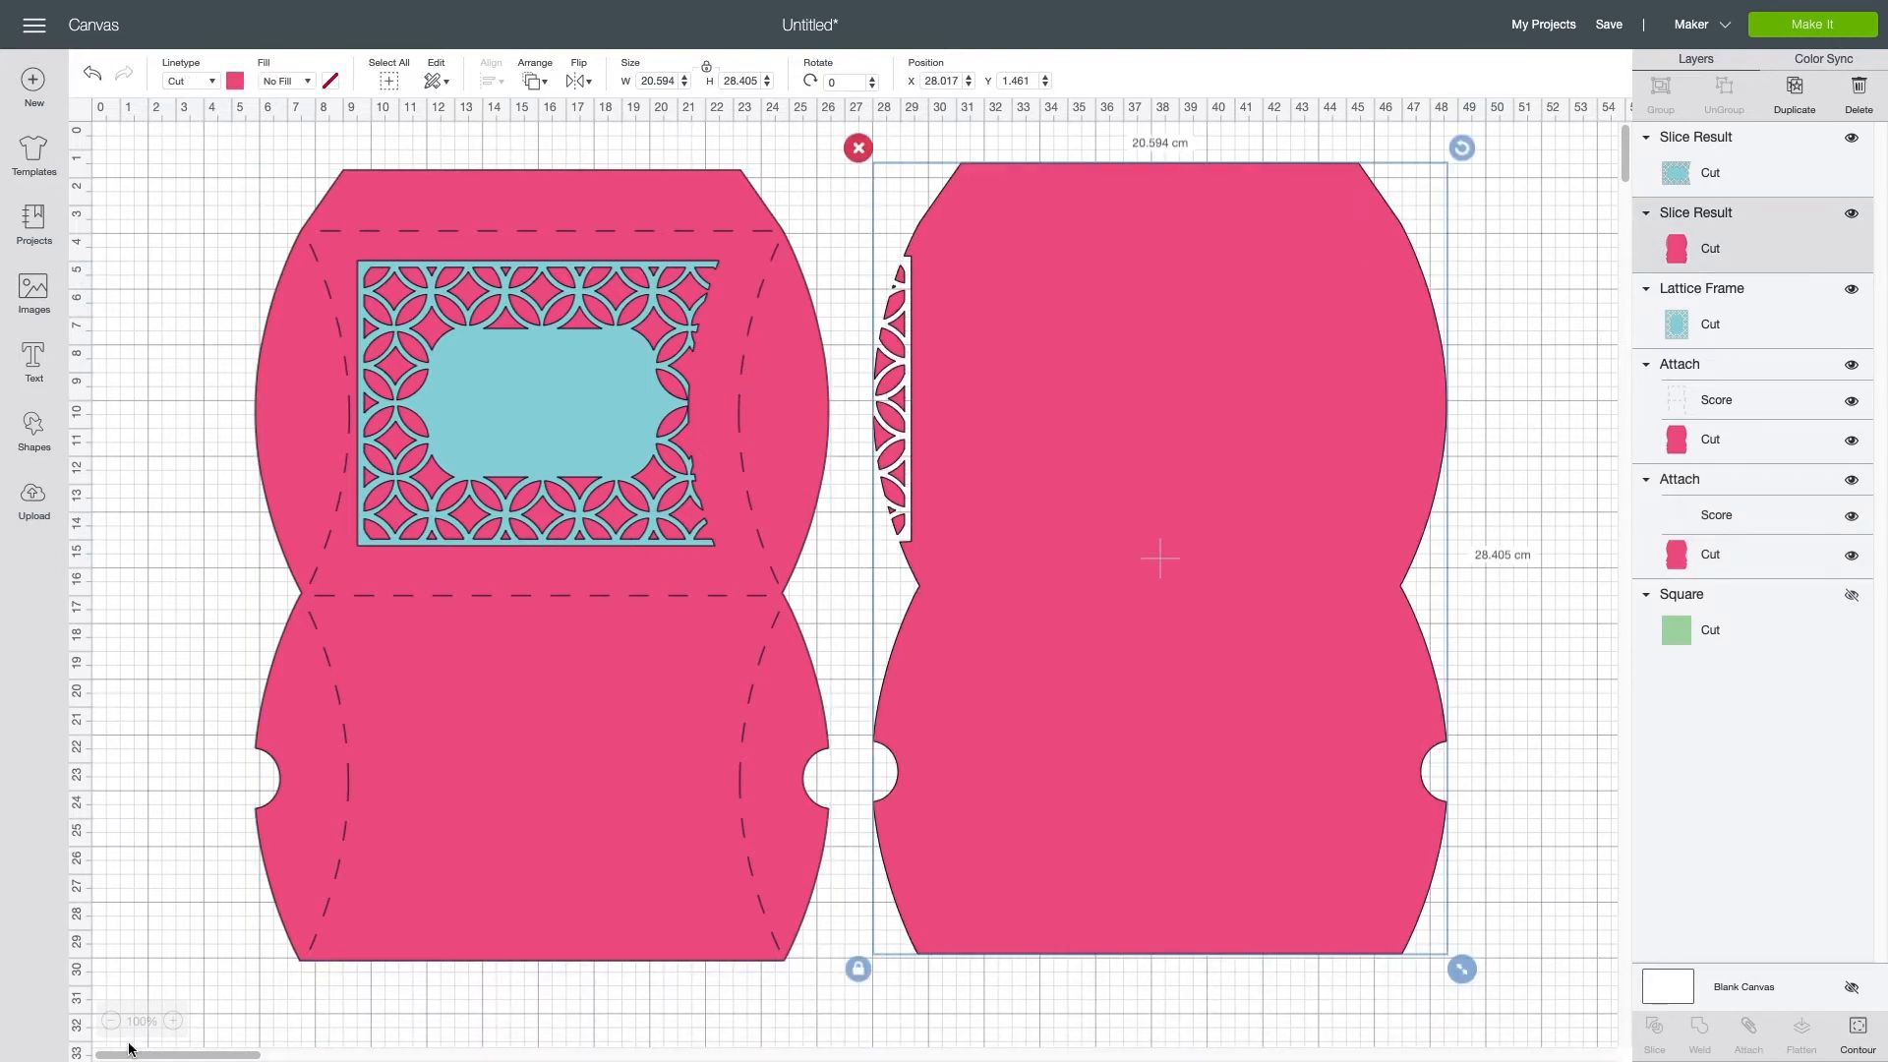
left_click(111, 1021)
left_click(112, 1020)
left_click_drag(146, 150, 471, 553)
left_click_drag(315, 236, 968, 245)
left_click(166, 1020)
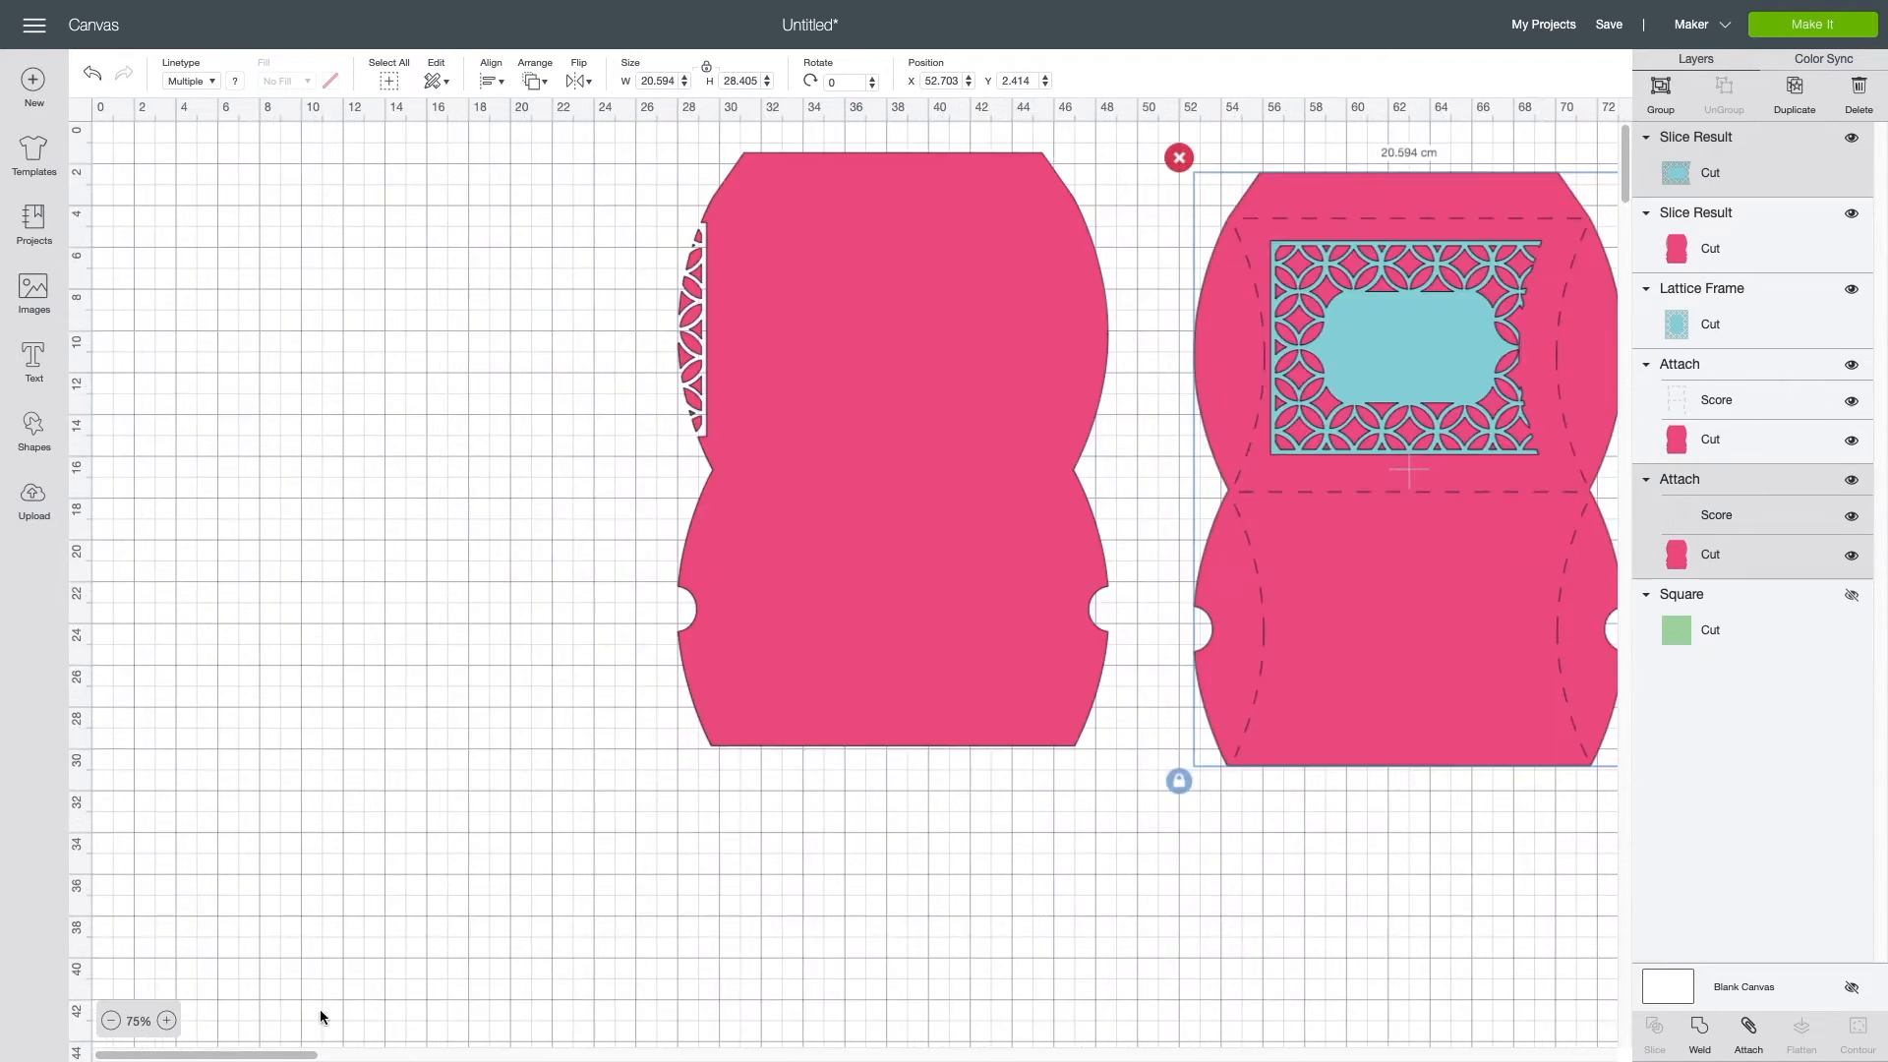
left_click(167, 1021)
Step: Overlap the plain pillow box's right curved edge with the lattice frame's left end and slice the two, with the scored box hidden
scroll(640, 599, "right", 8)
left_click_drag(433, 354, 687, 387)
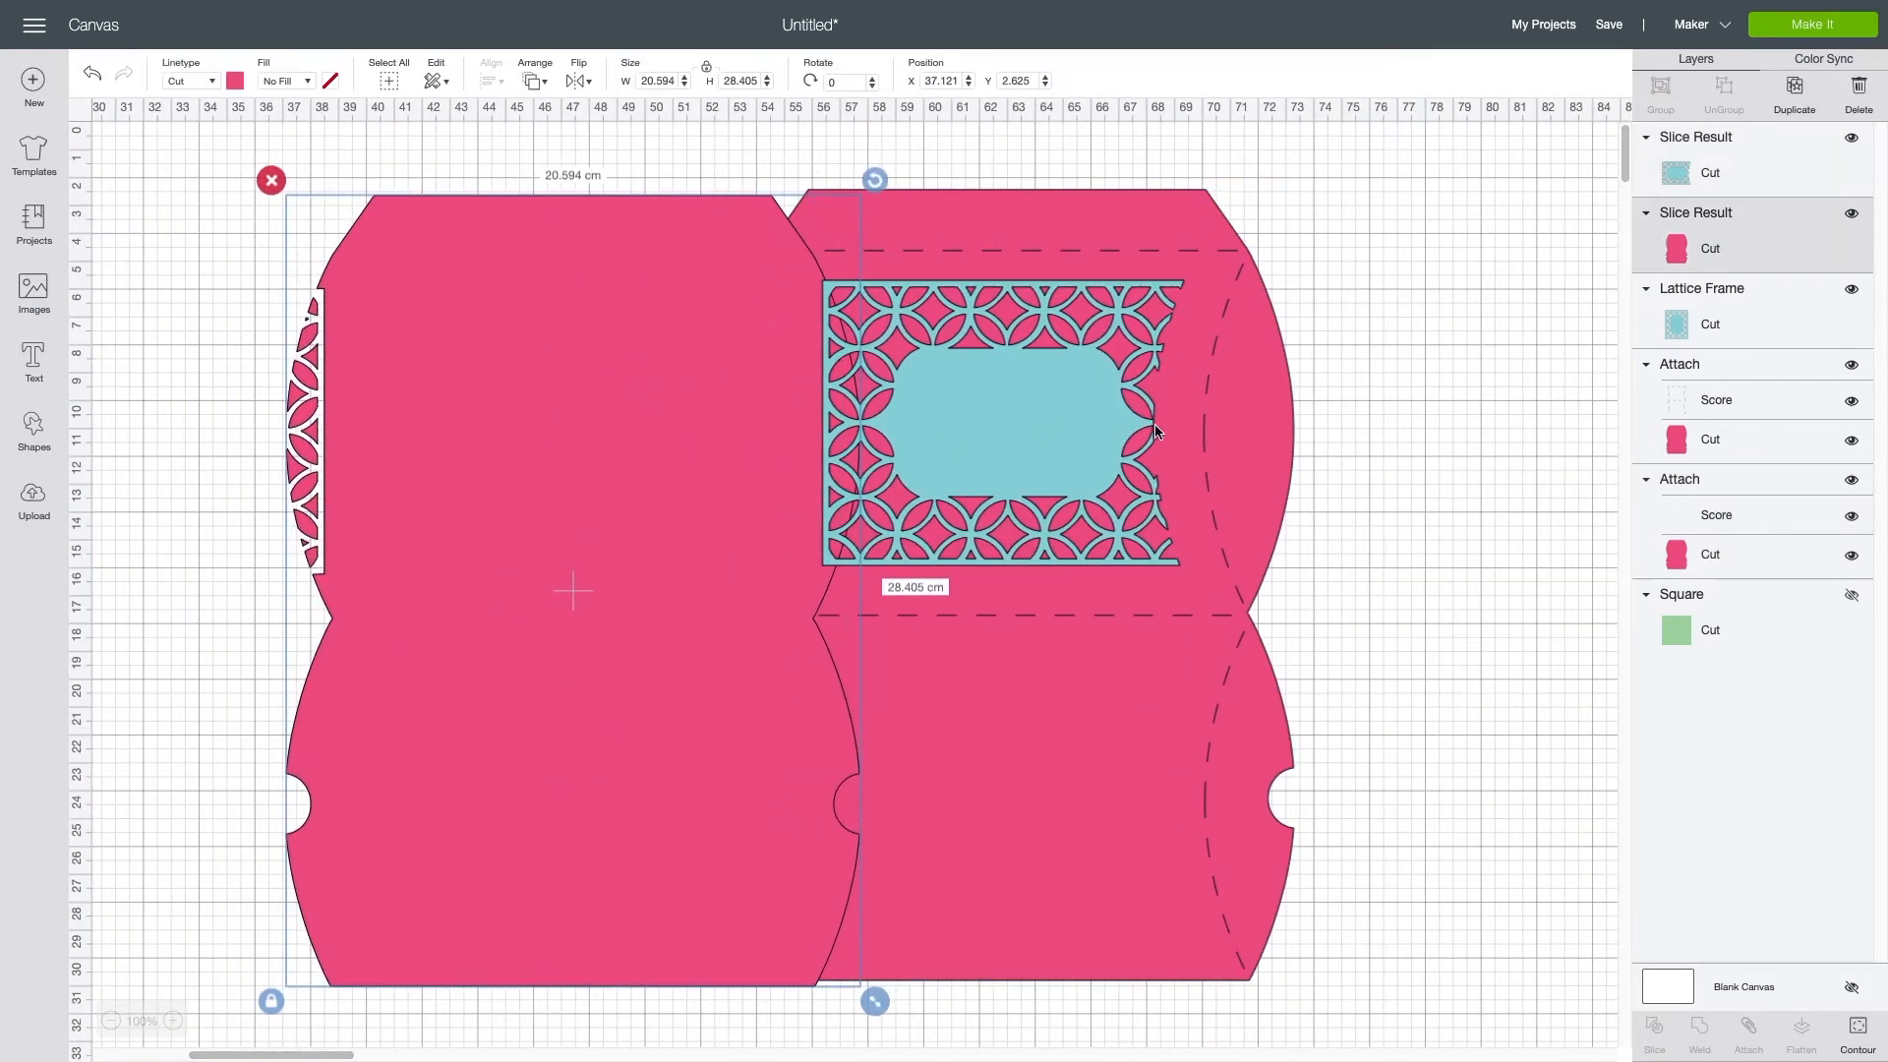
left_click(1030, 207)
left_click(1851, 480)
left_click_drag(1268, 227, 708, 449)
left_click(1657, 1025)
Step: Delete the leftover plain pillow box and the strips cut from the lattice frame's left end
left_click(413, 295)
left_click(272, 182)
left_click(832, 428)
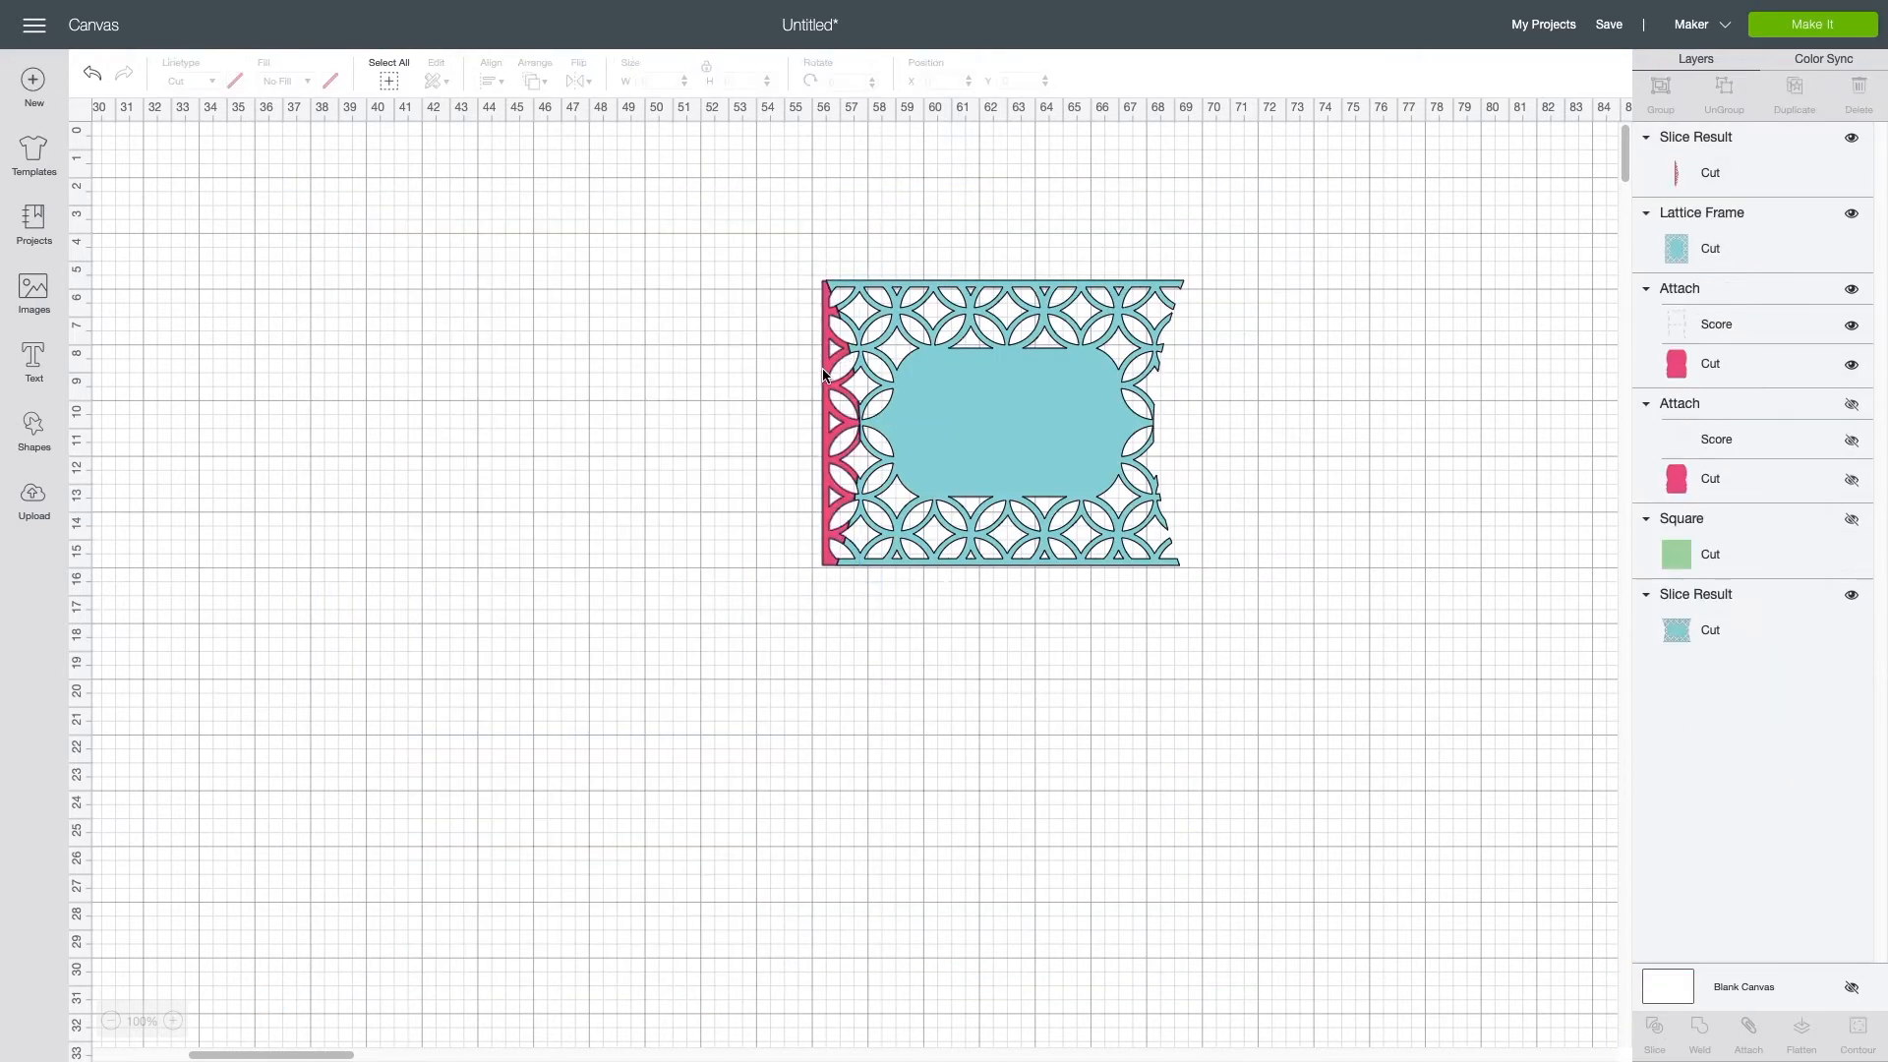
left_click_drag(822, 375, 647, 381)
left_click(632, 271)
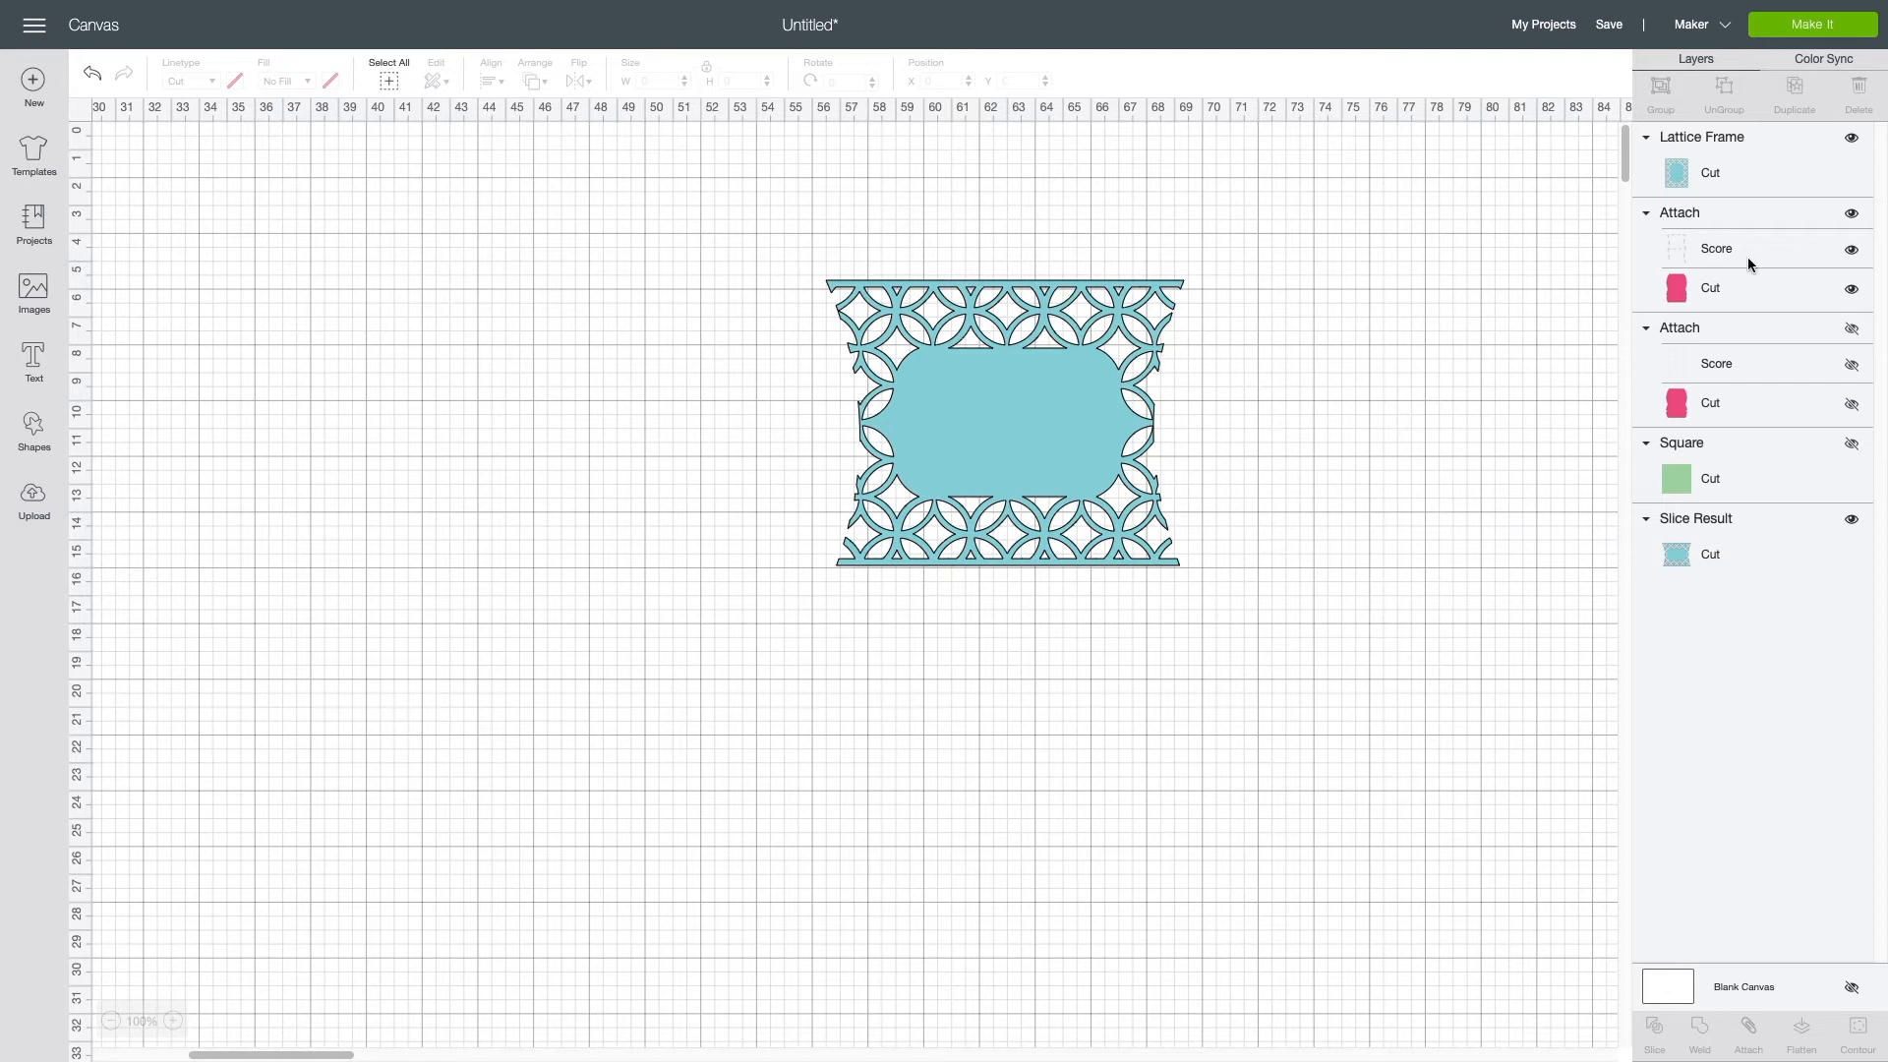
Step: Show the scored pillow box again and send it behind the curved lattice frame
left_click(1851, 327)
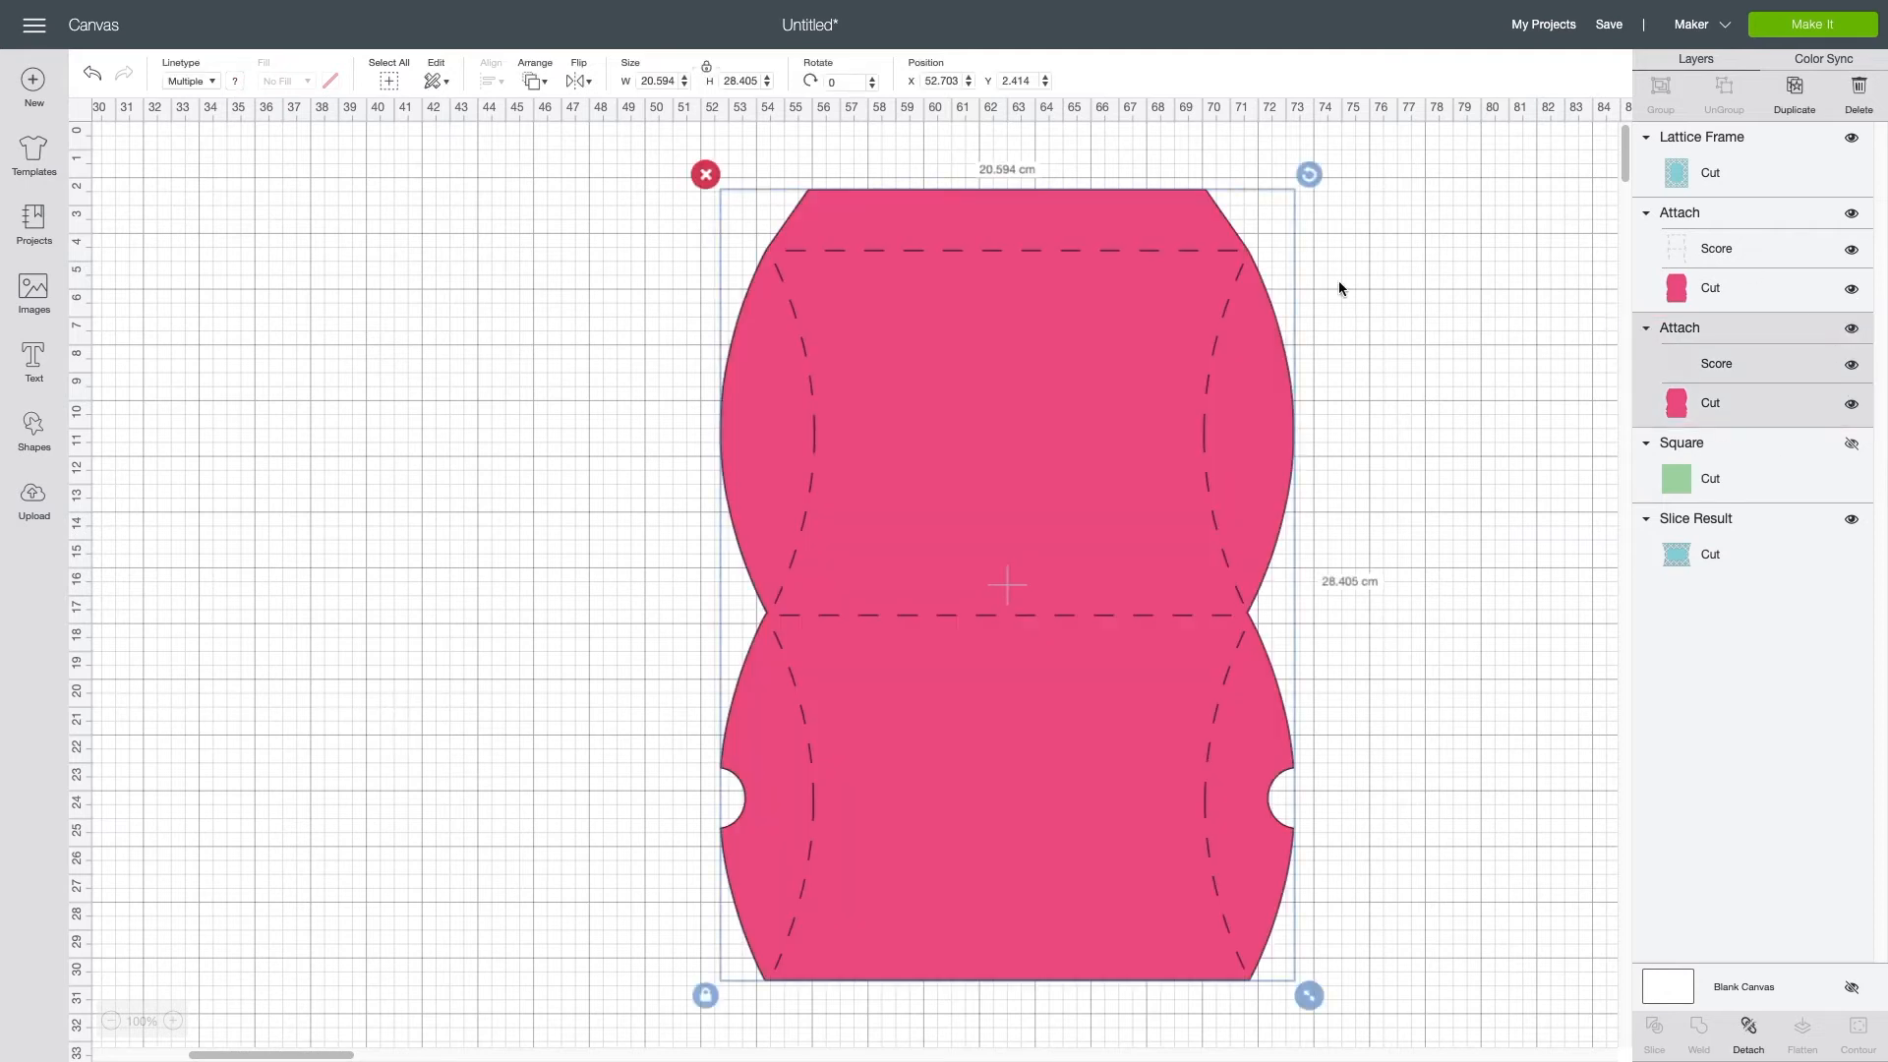
left_click(535, 80)
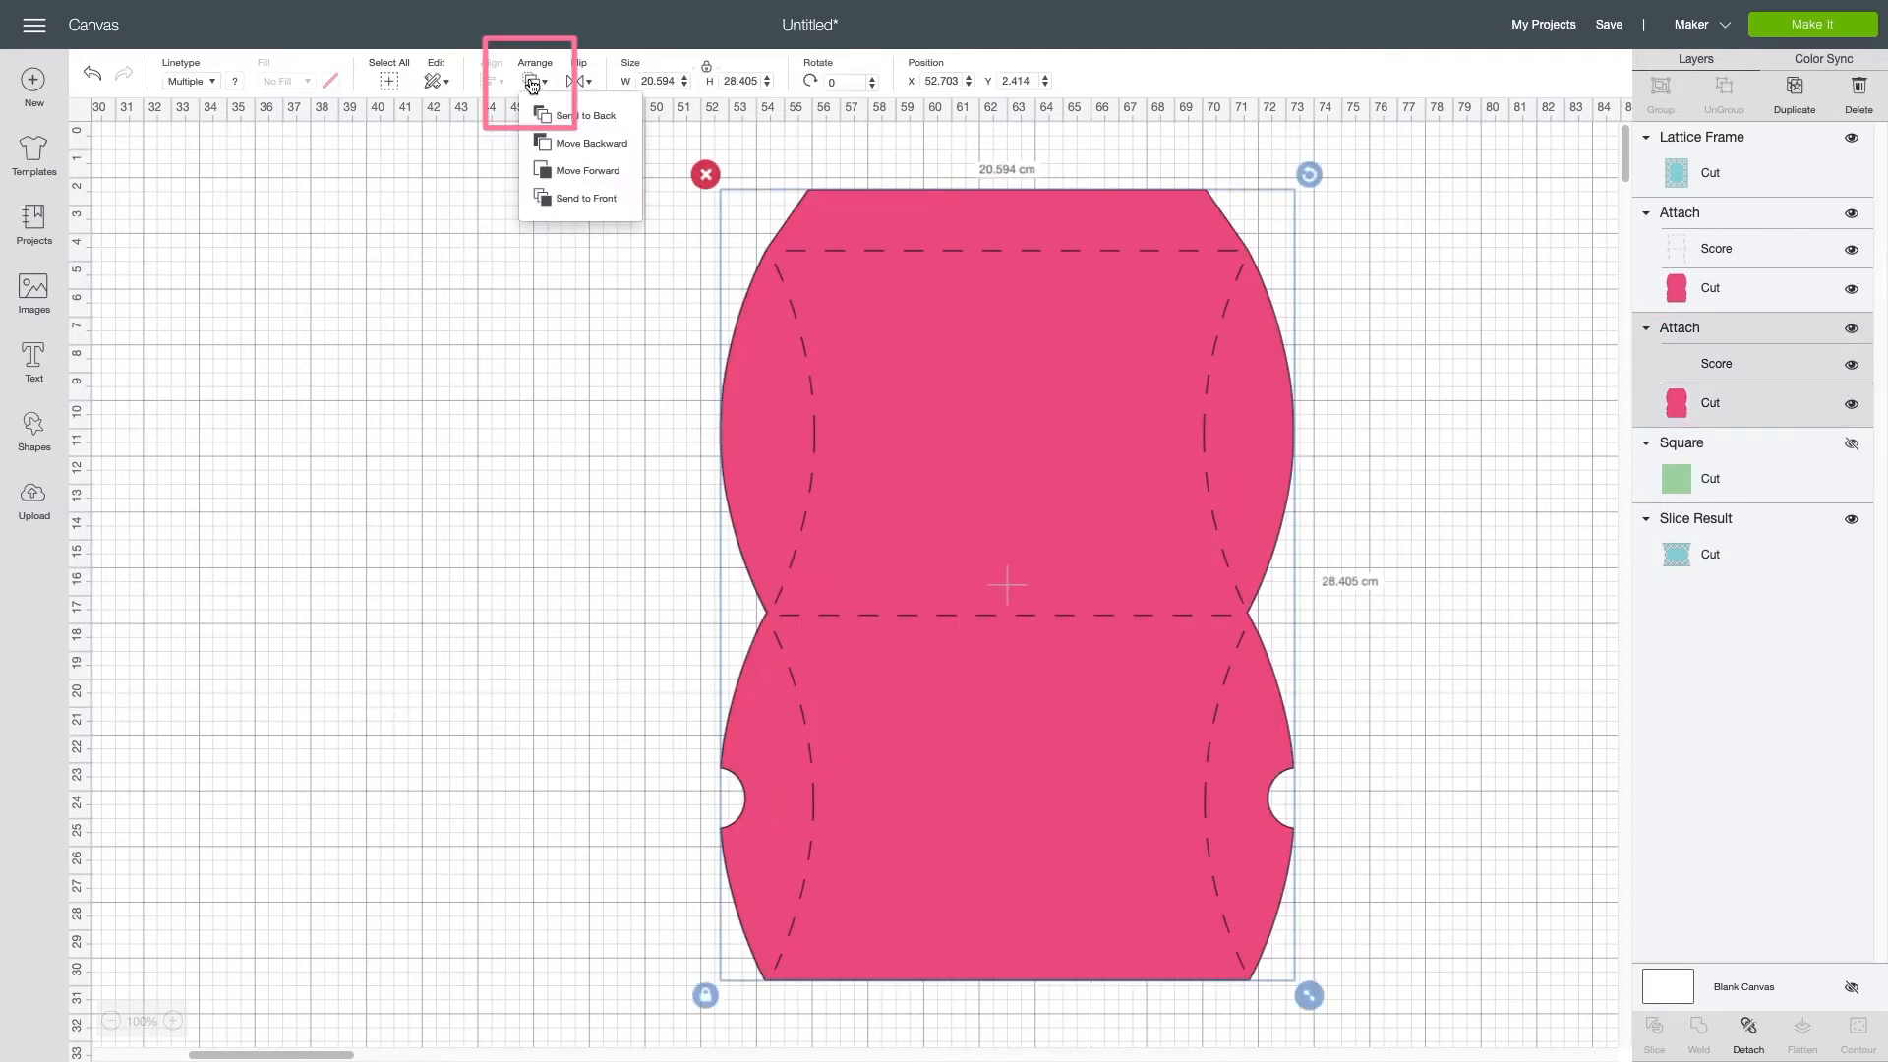
left_click(565, 168)
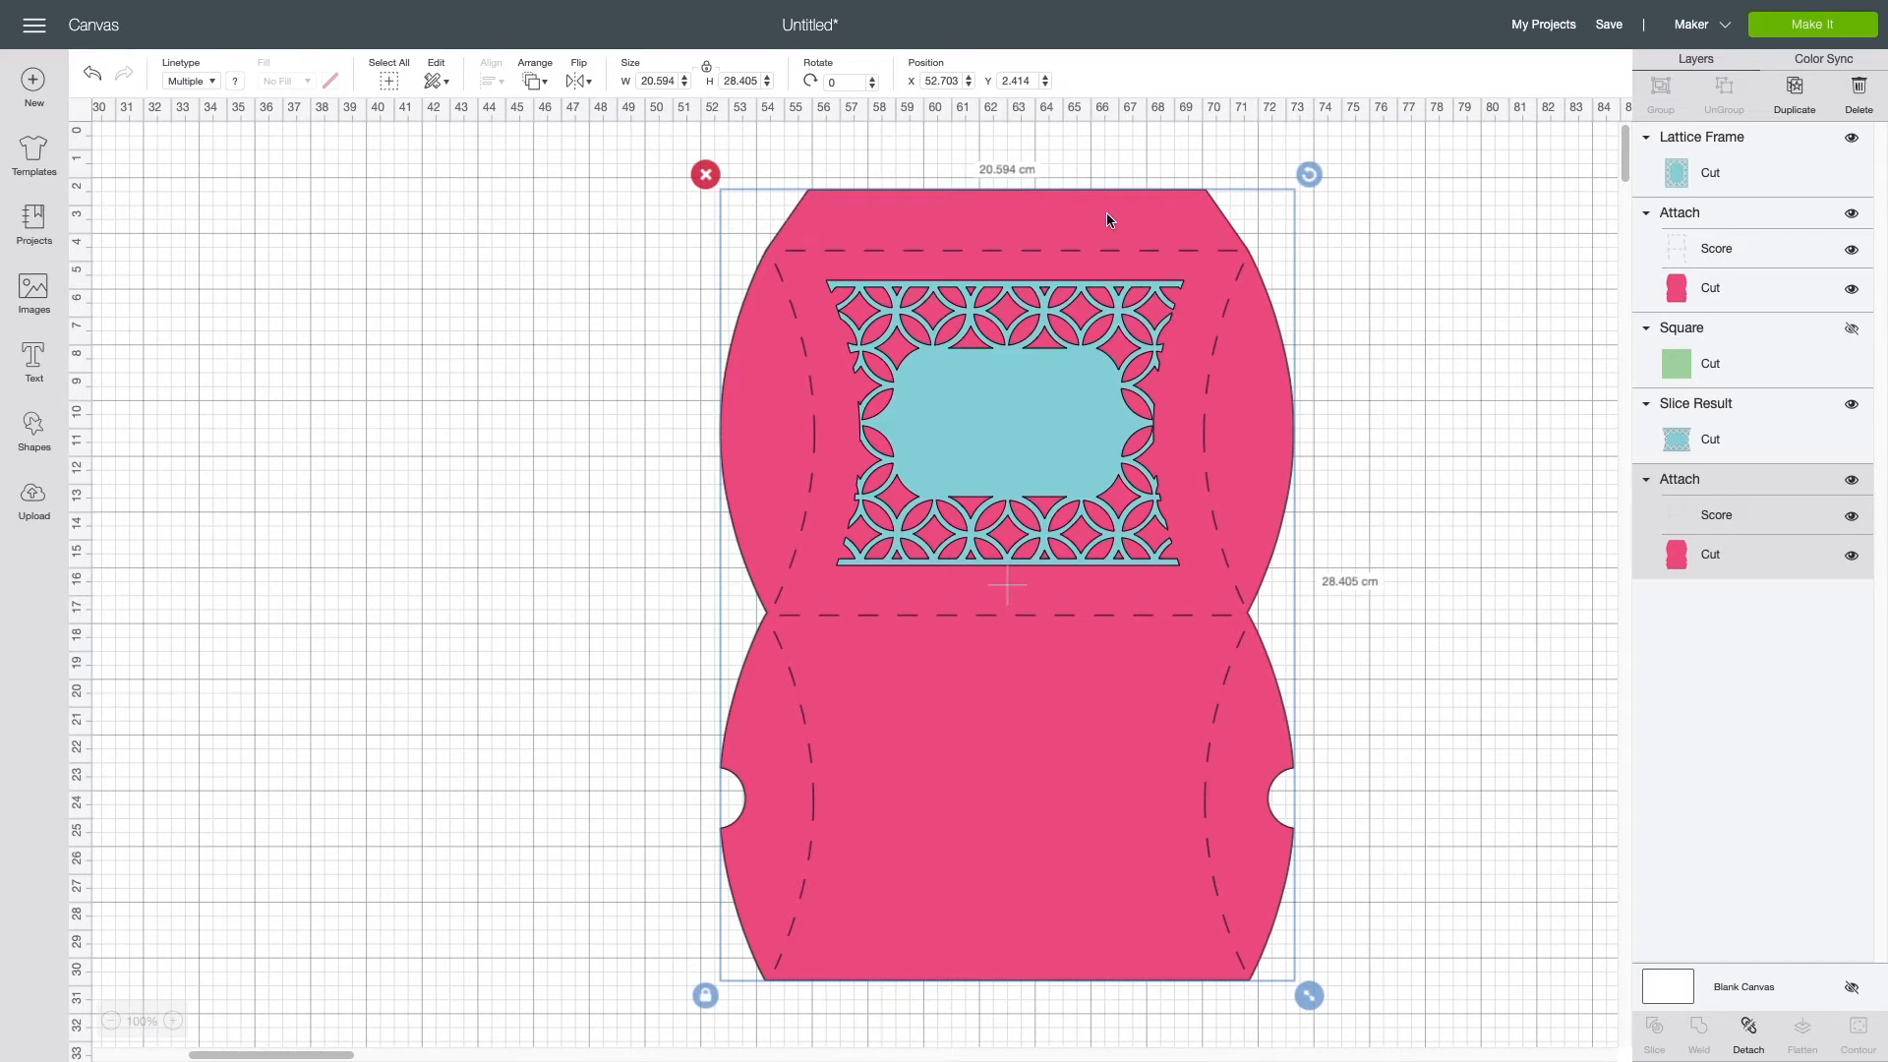
Step: Detach the scored pillow box and hide its score line layer
right_click(1104, 258)
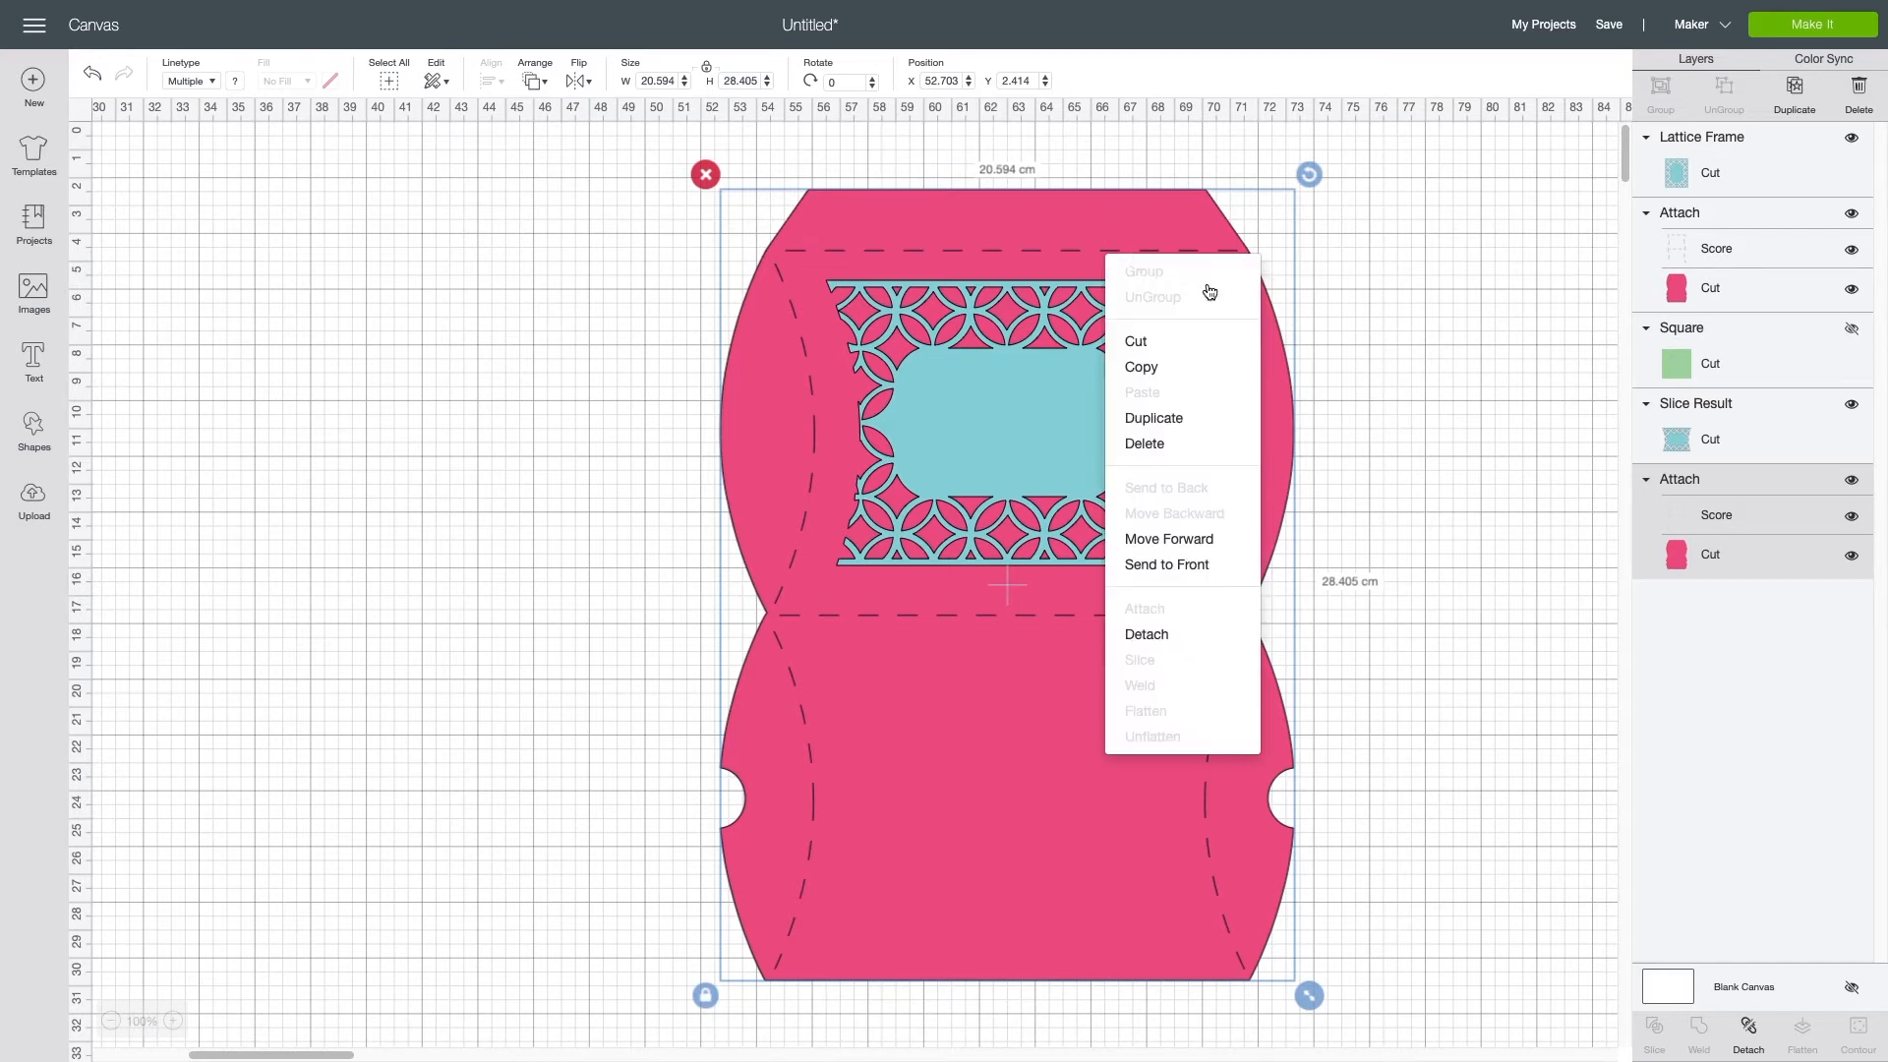
left_click(1148, 633)
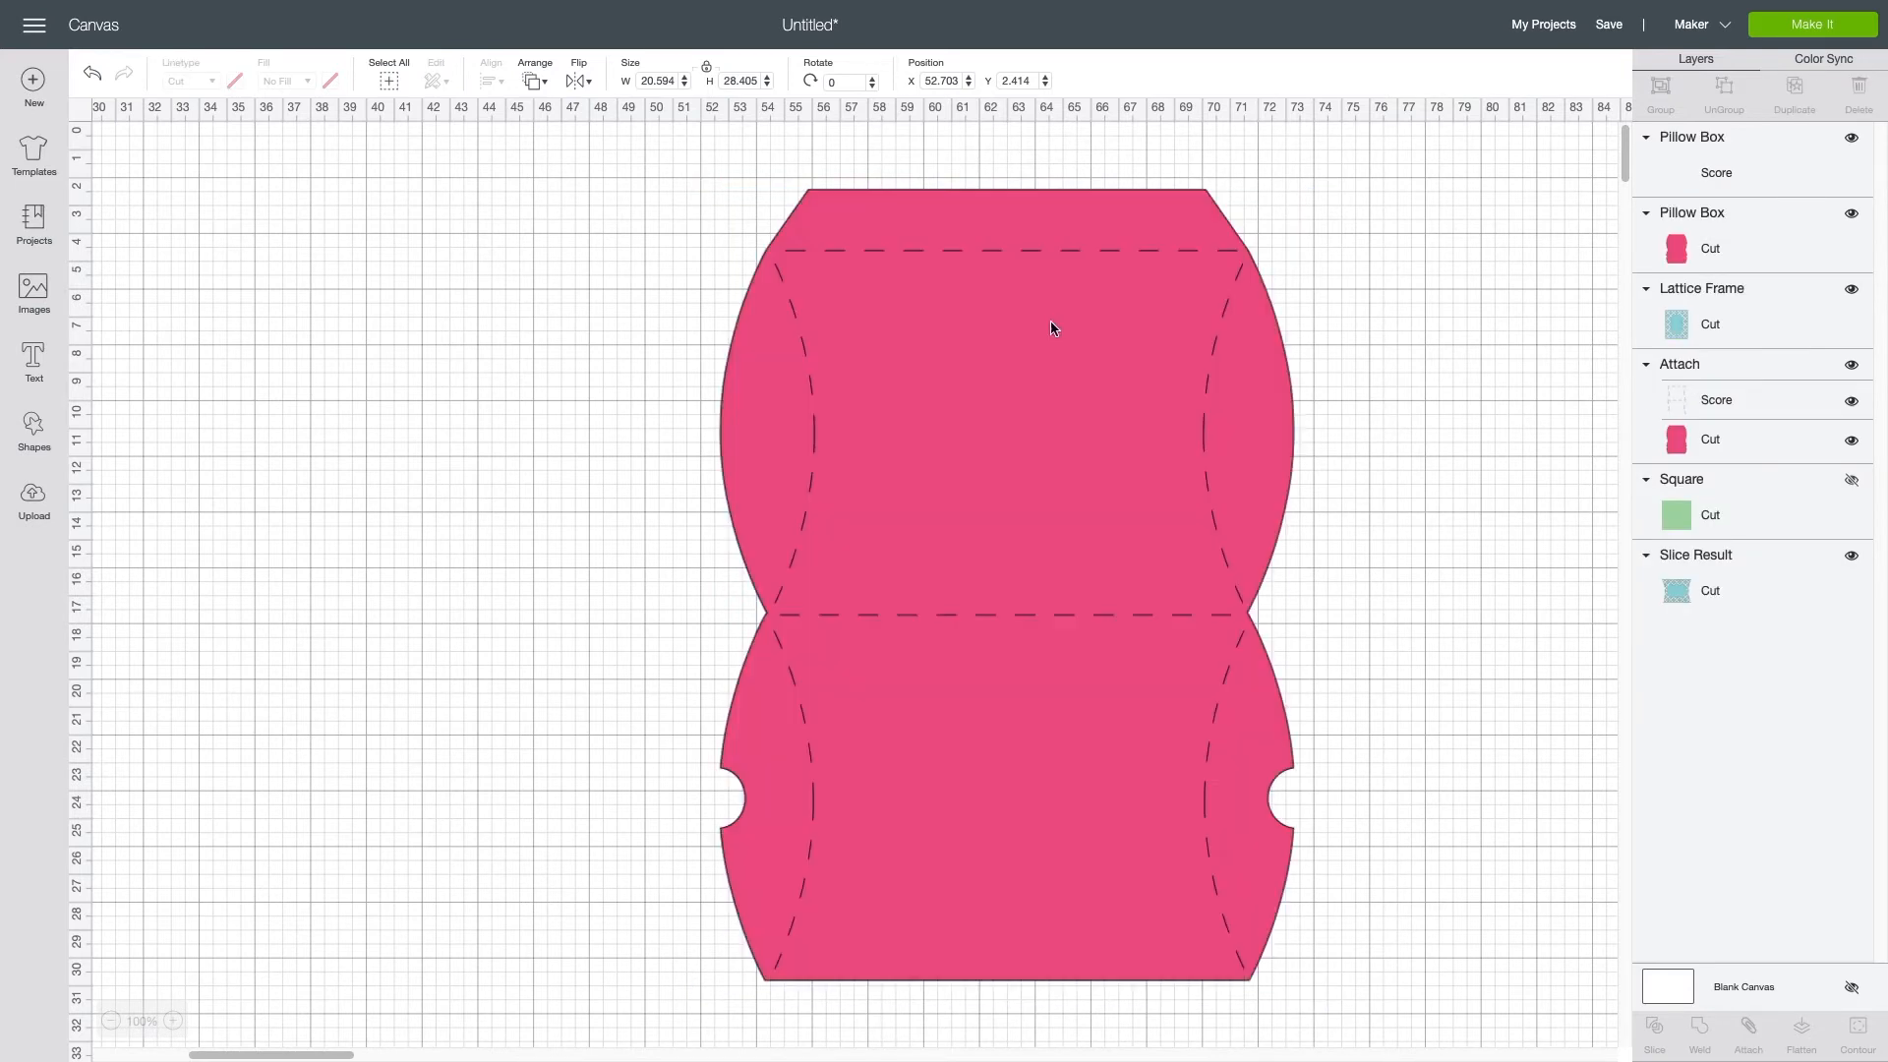
left_click(869, 257)
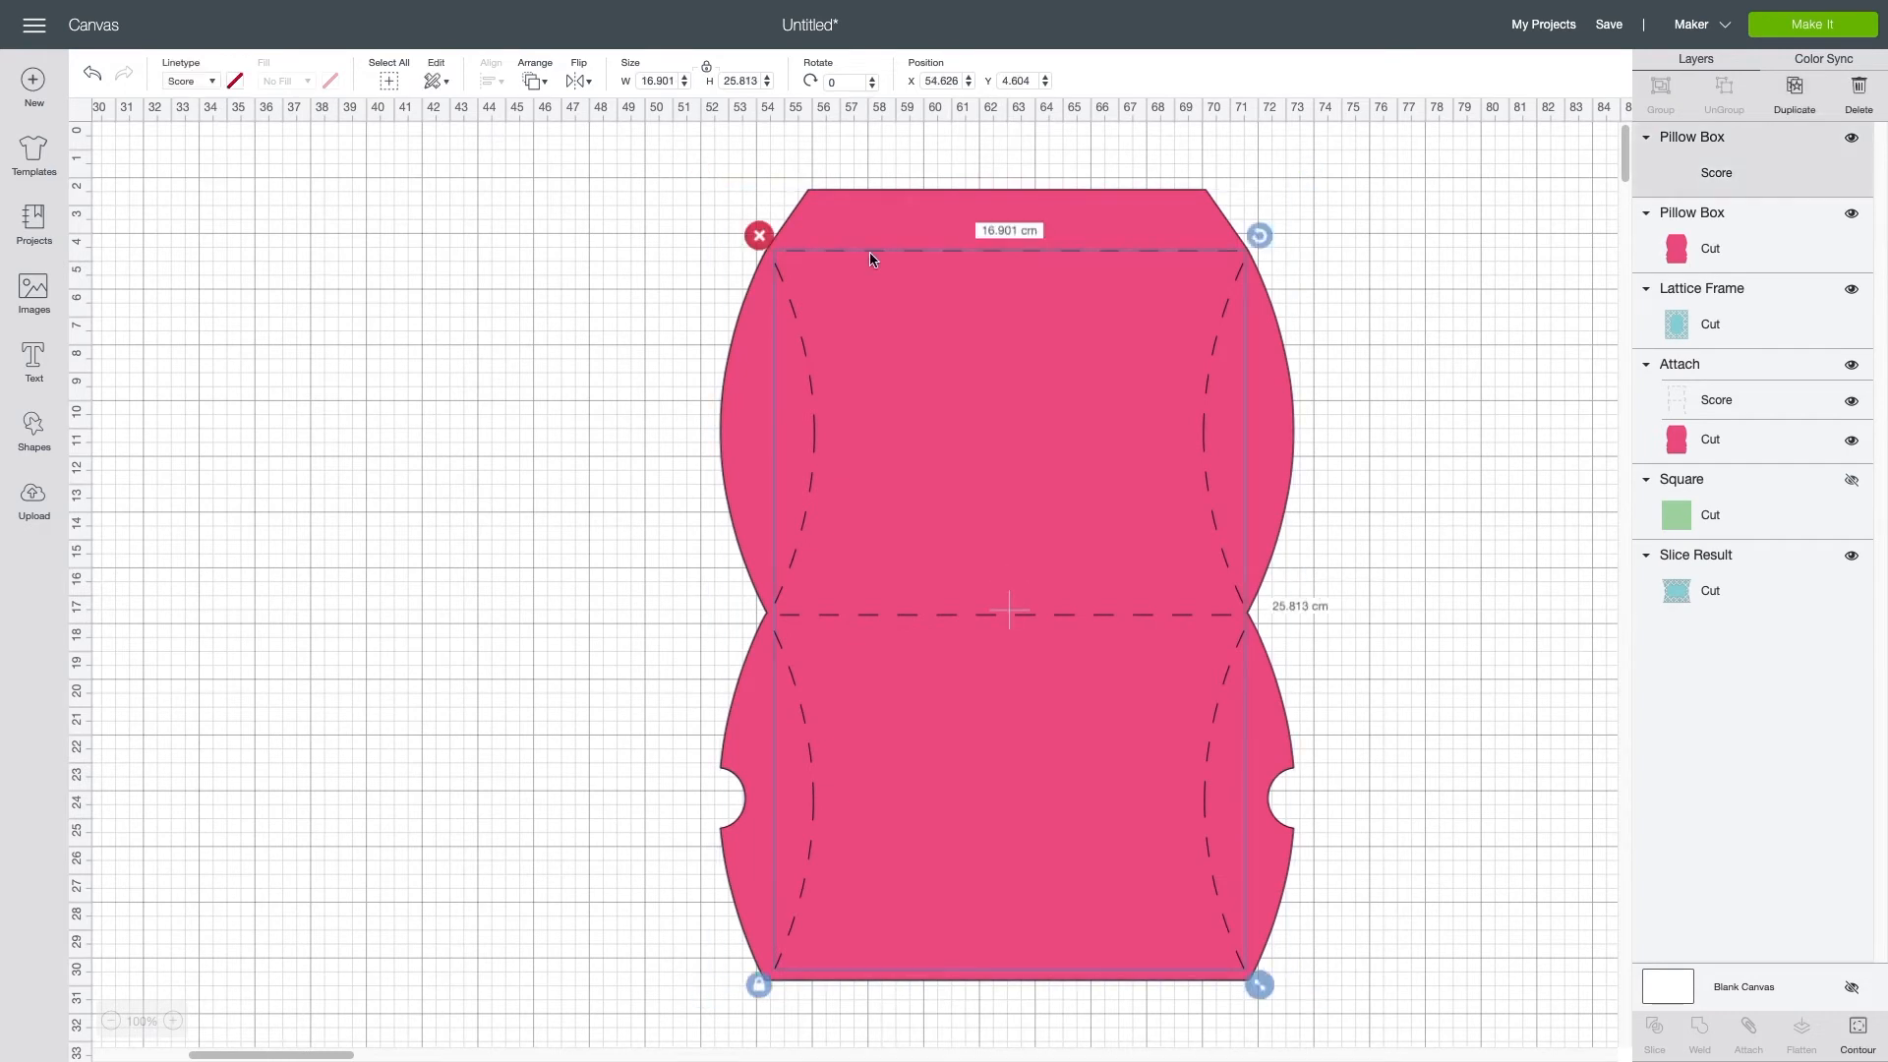
left_click(1851, 137)
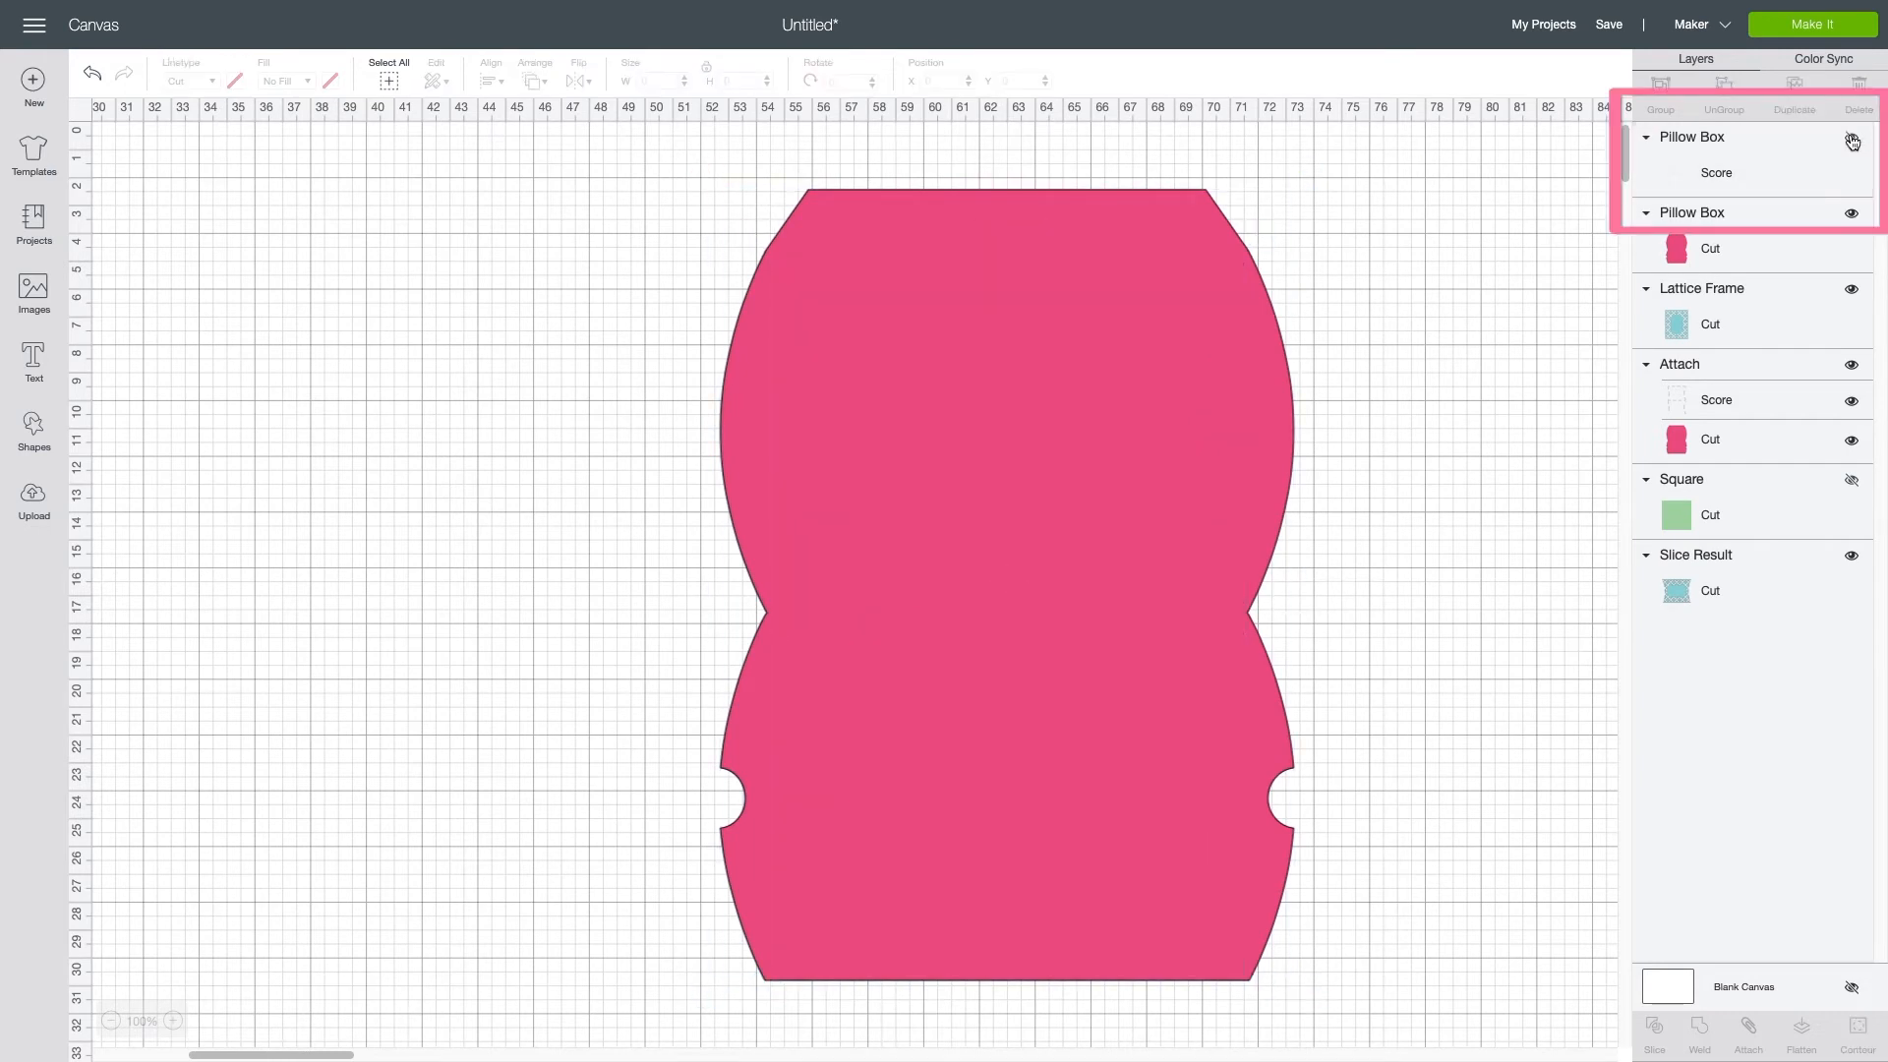
Step: Bring the trimmed lattice frame to the front of the pillow box
left_click(1676, 590)
left_click(535, 81)
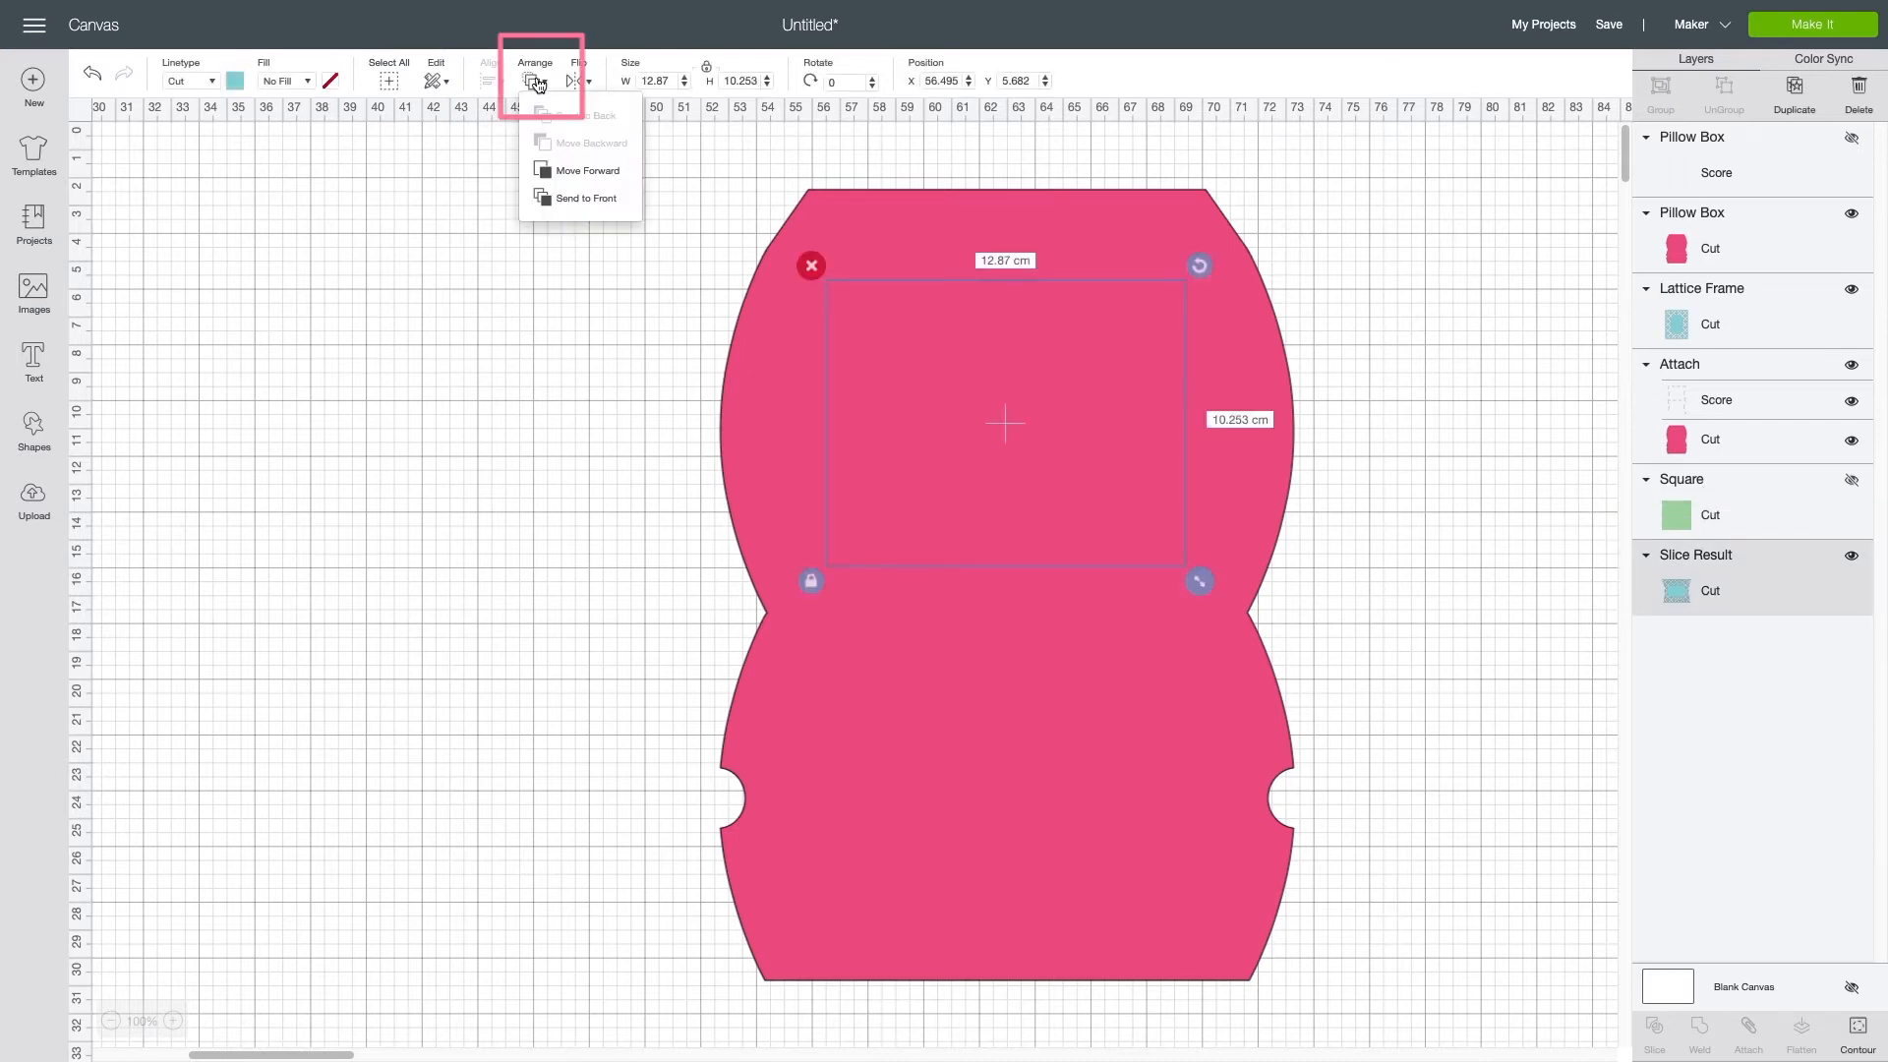
left_click(586, 197)
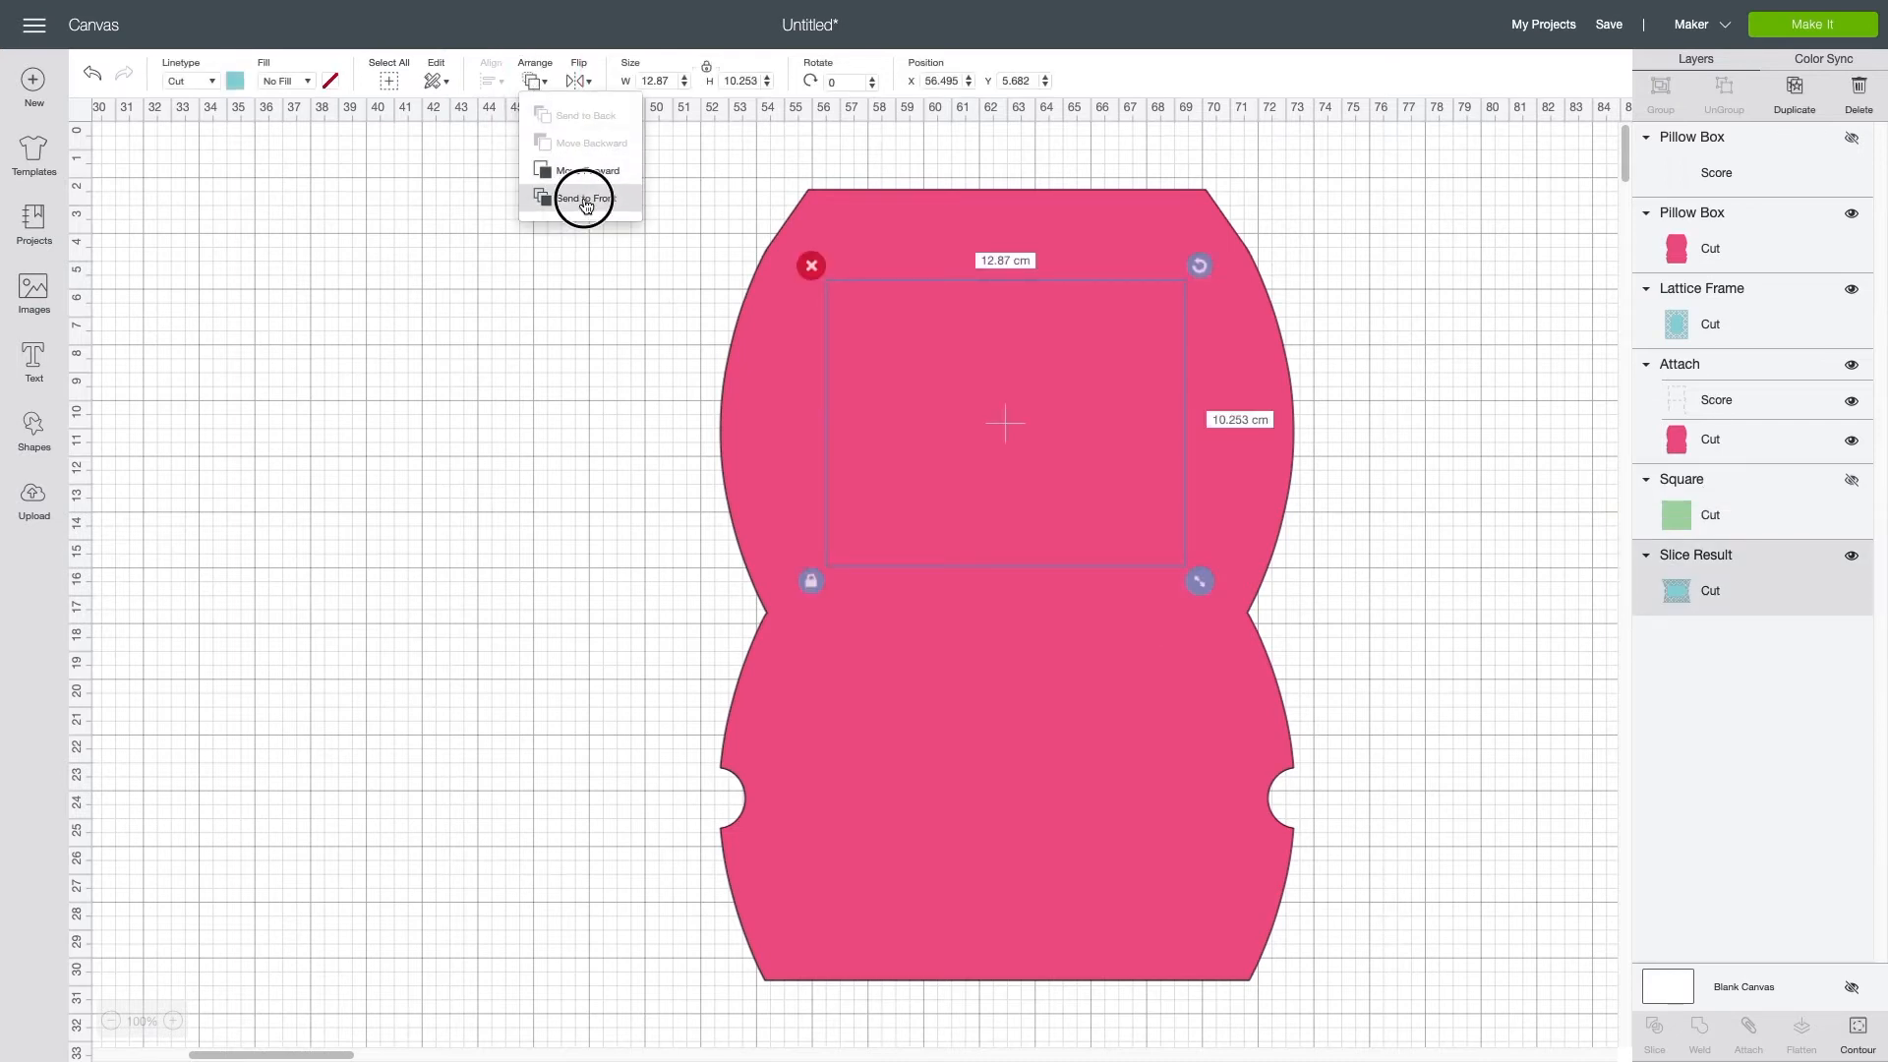
Step: Slice the lattice frame out of the plain pillow box and delete the two cut-out lattice pieces
left_click_drag(681, 183, 1026, 443)
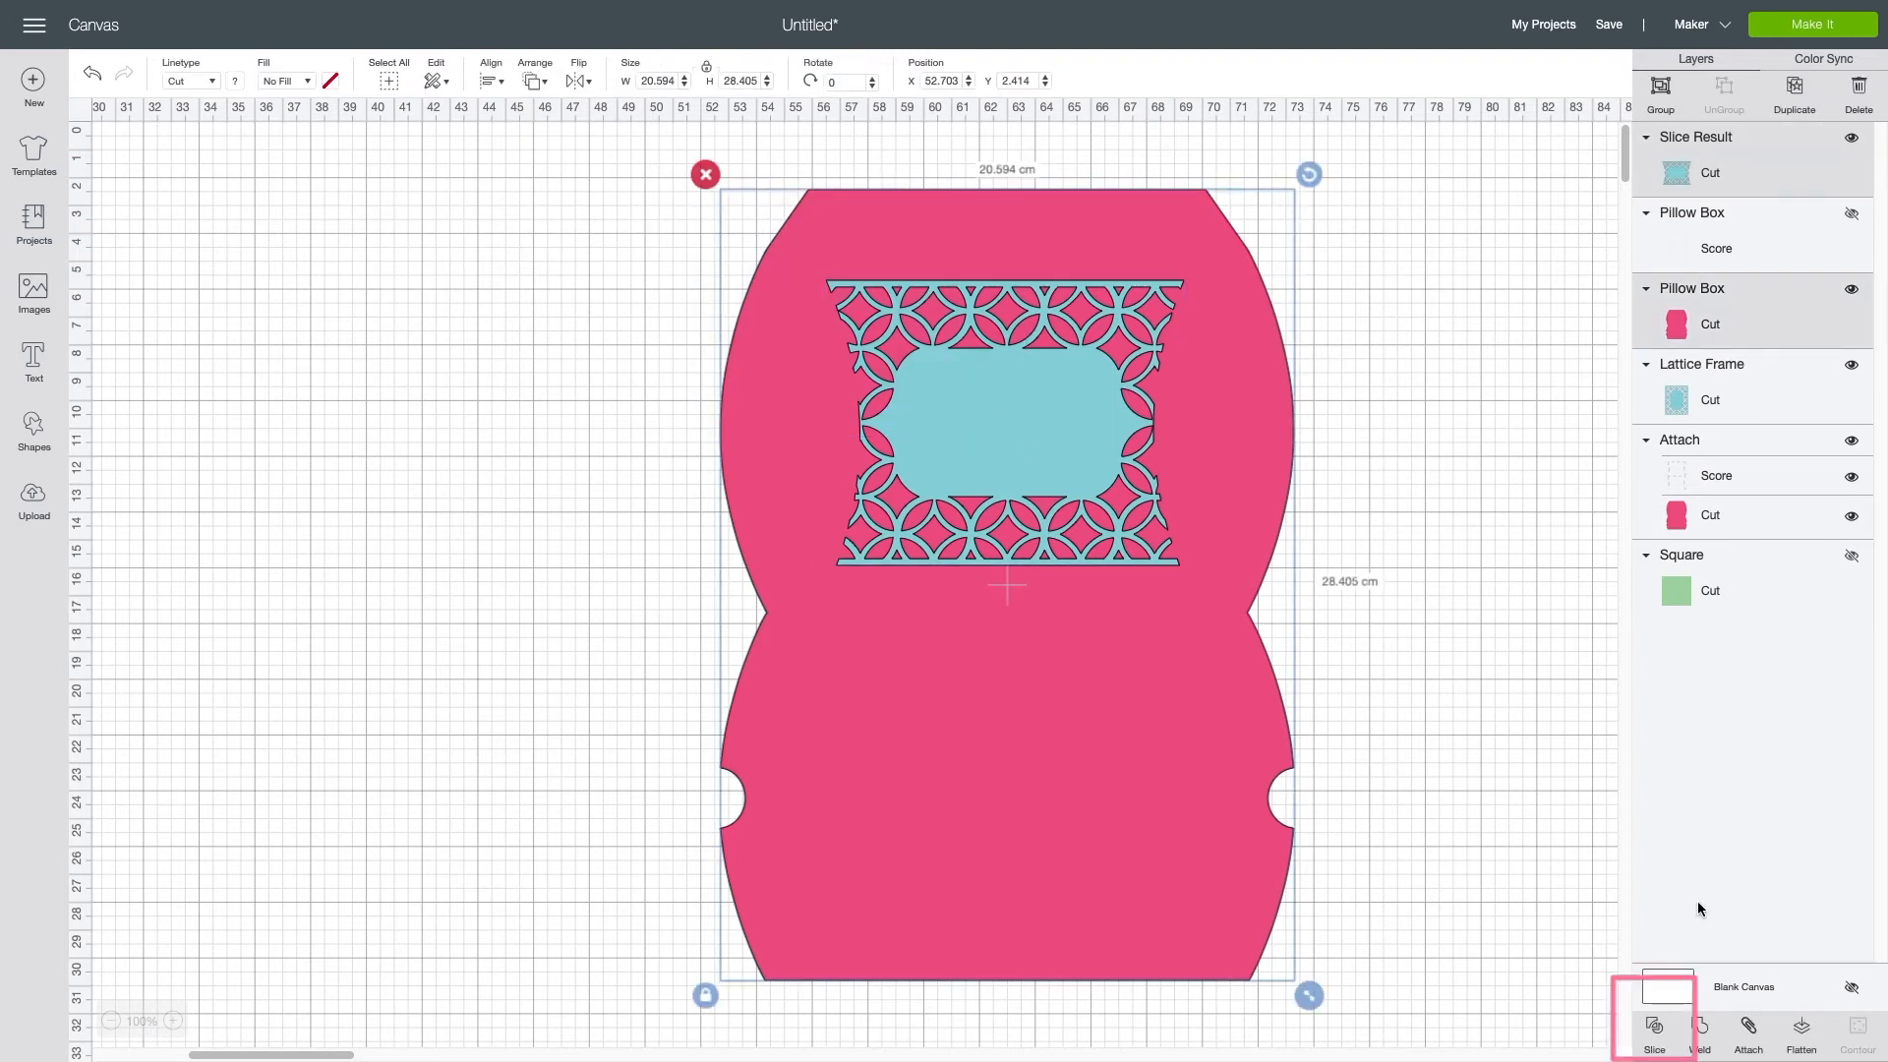
left_click(1654, 1028)
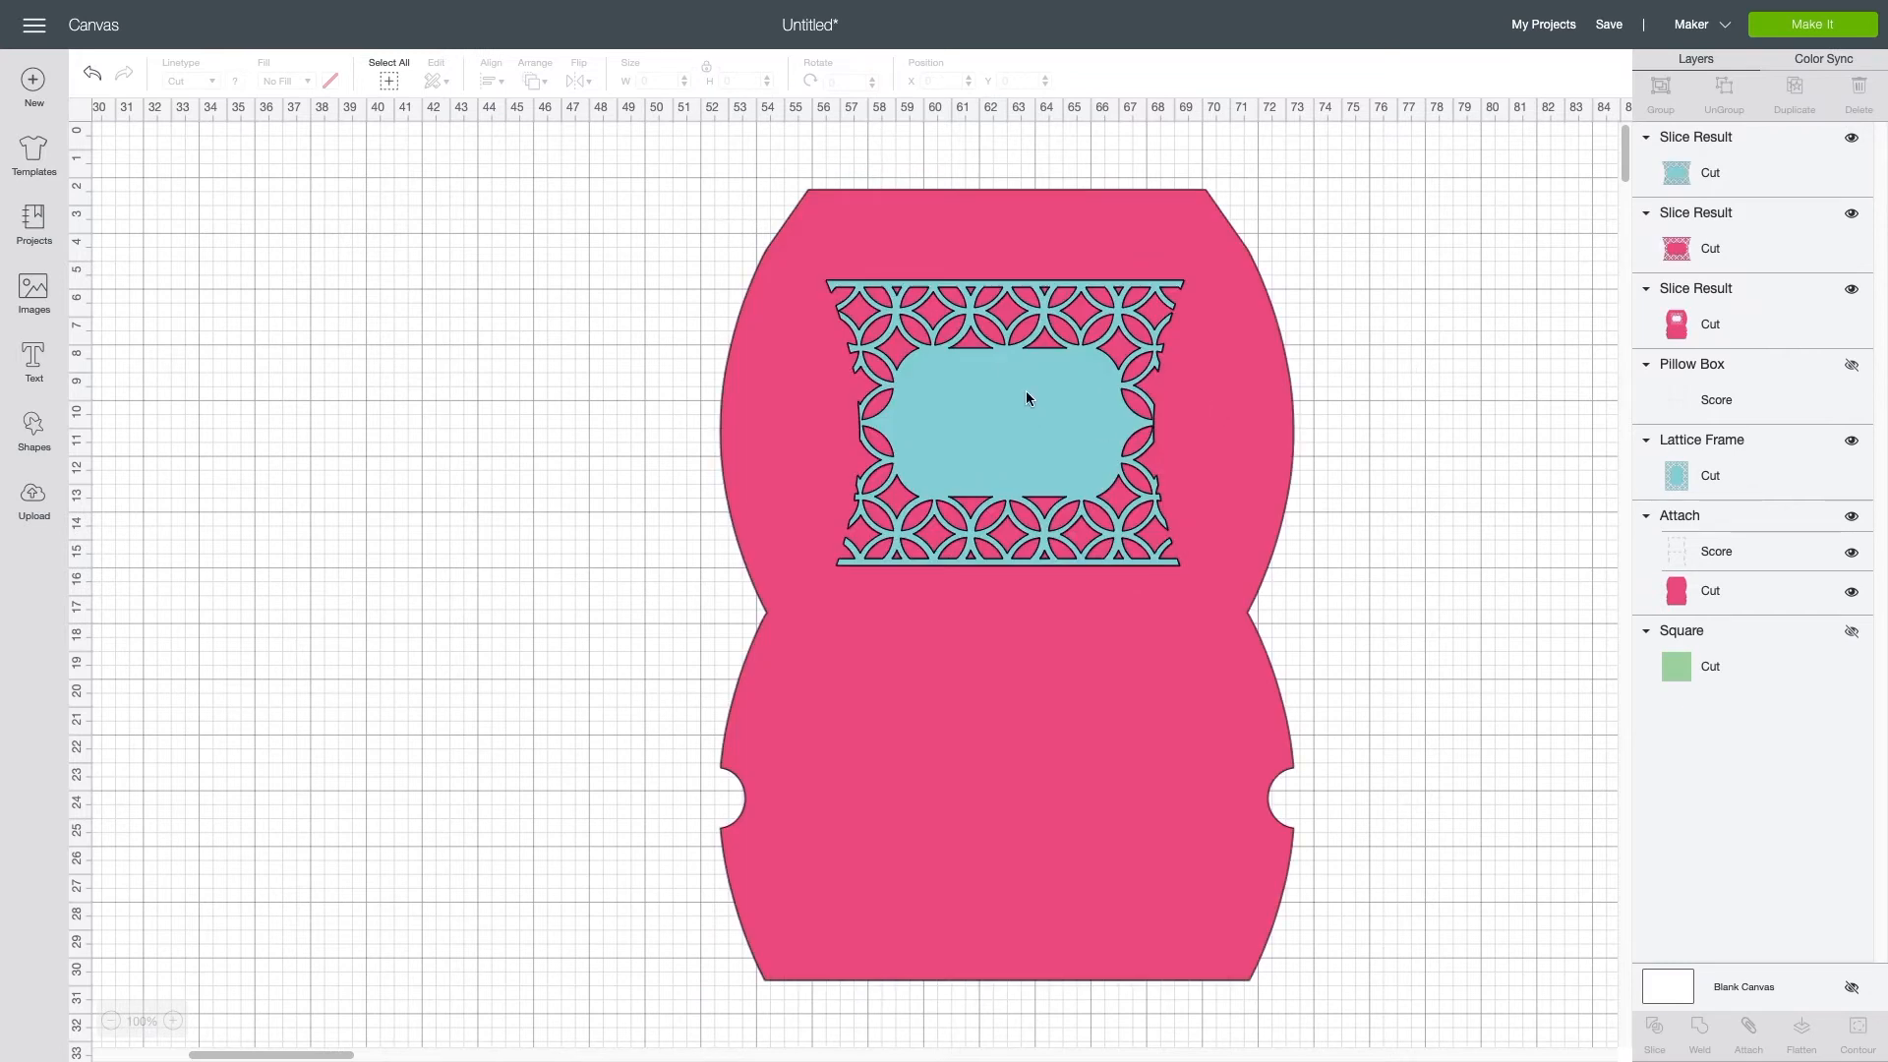
left_click_drag(1025, 396, 381, 445)
left_click_drag(1044, 421, 406, 752)
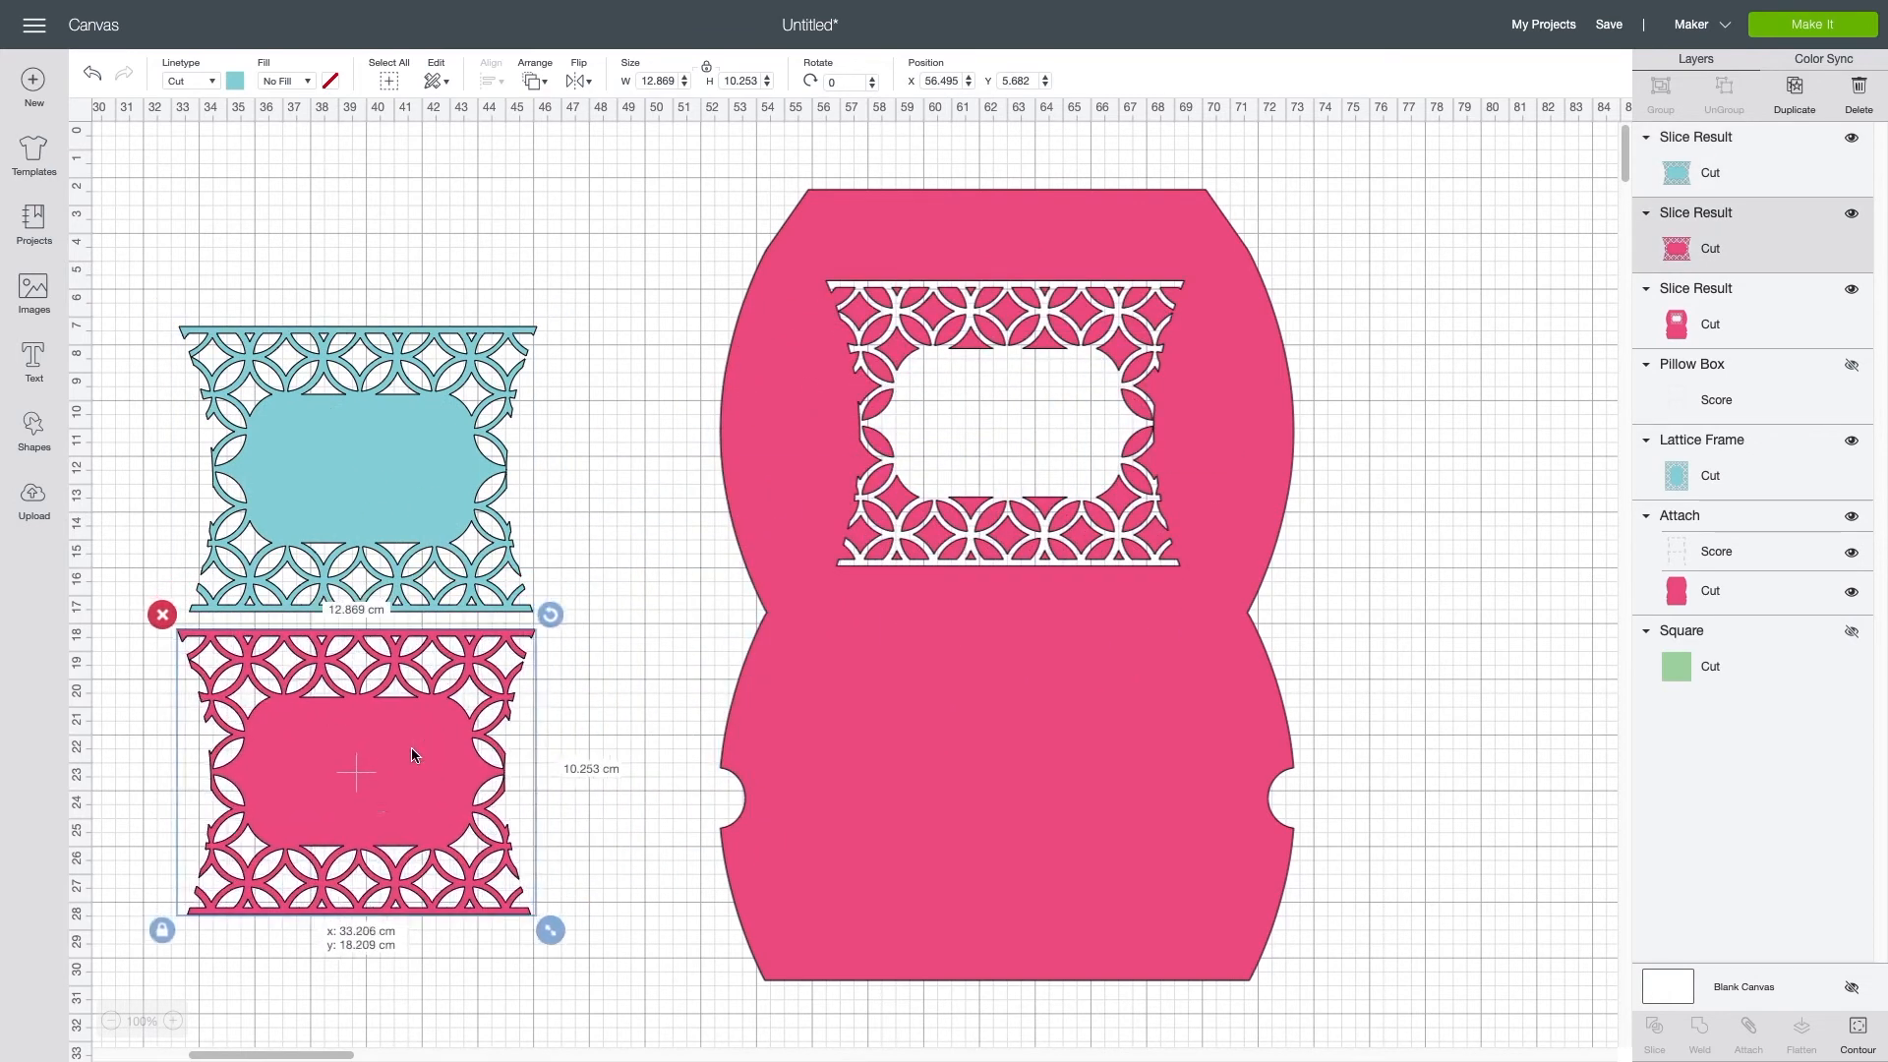
left_click_drag(144, 277, 353, 829)
left_click(160, 311)
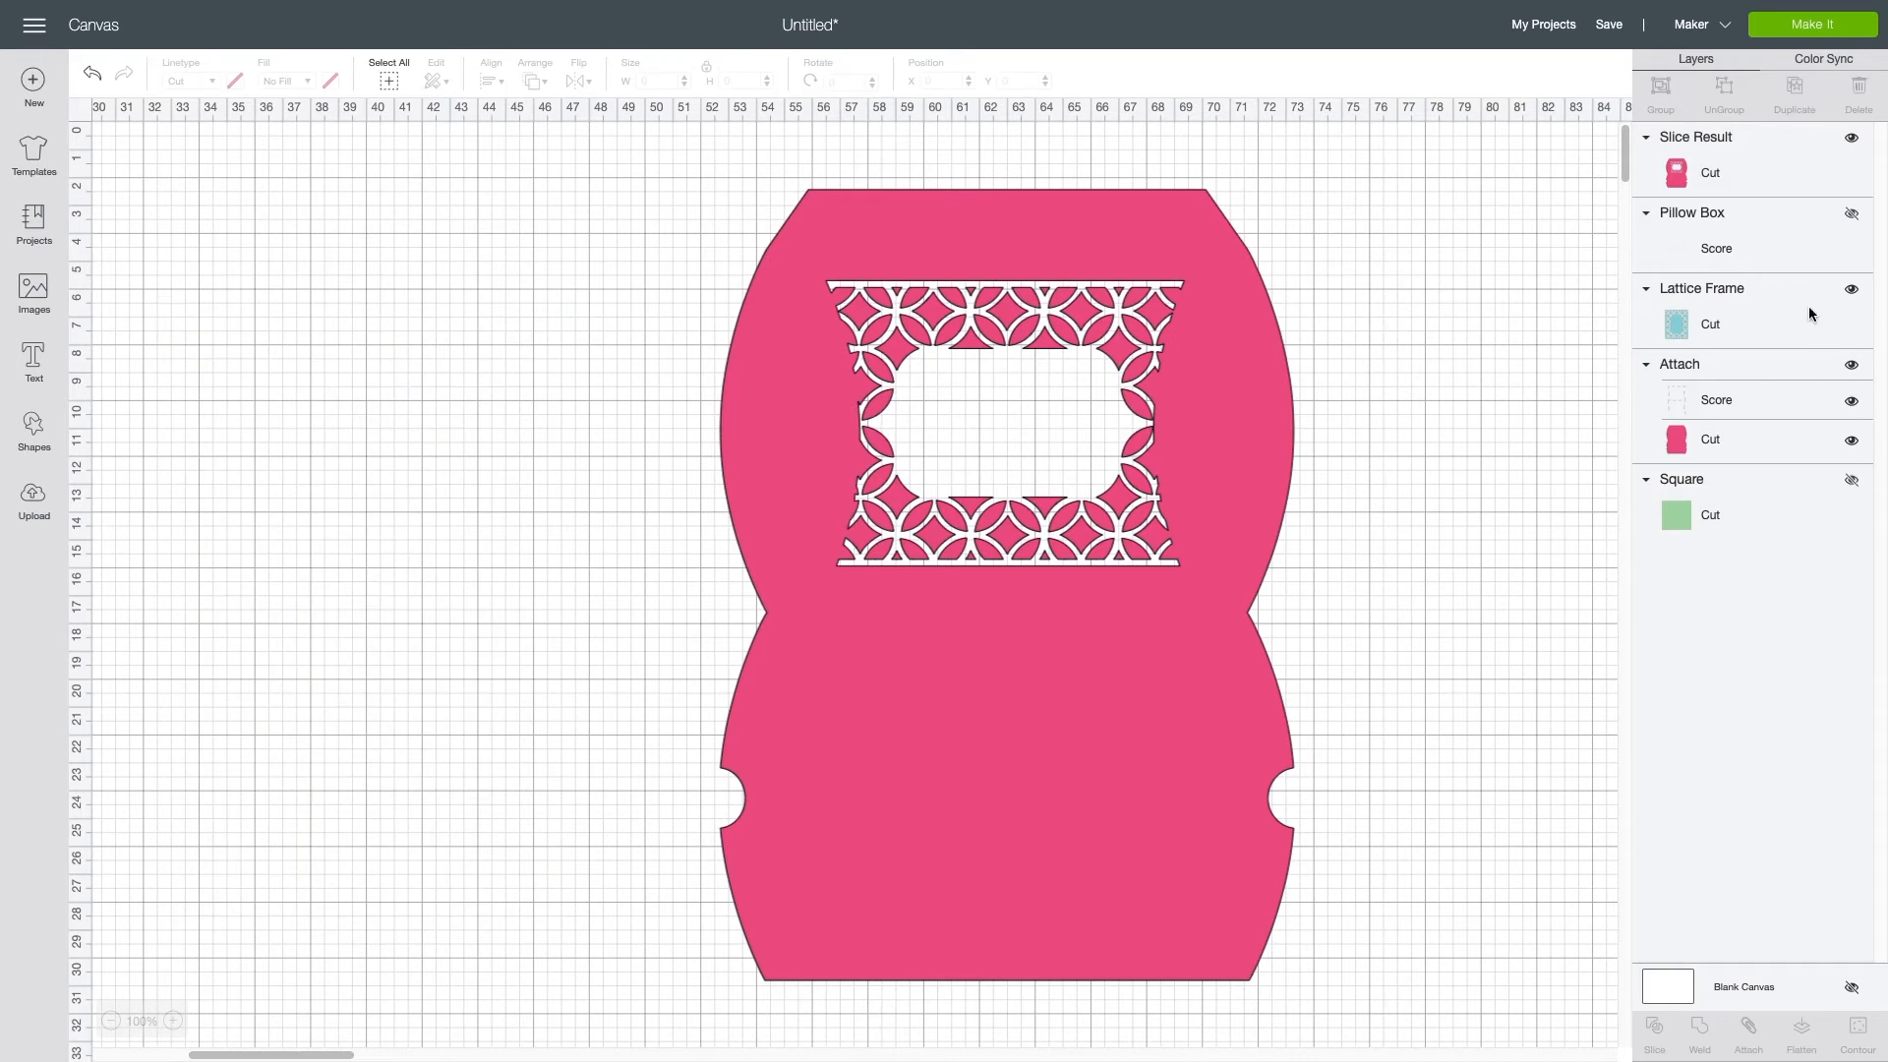
Step: Show the hidden pillow box score lines, bring them to the front and attach them to the sliced box
left_click(1854, 216)
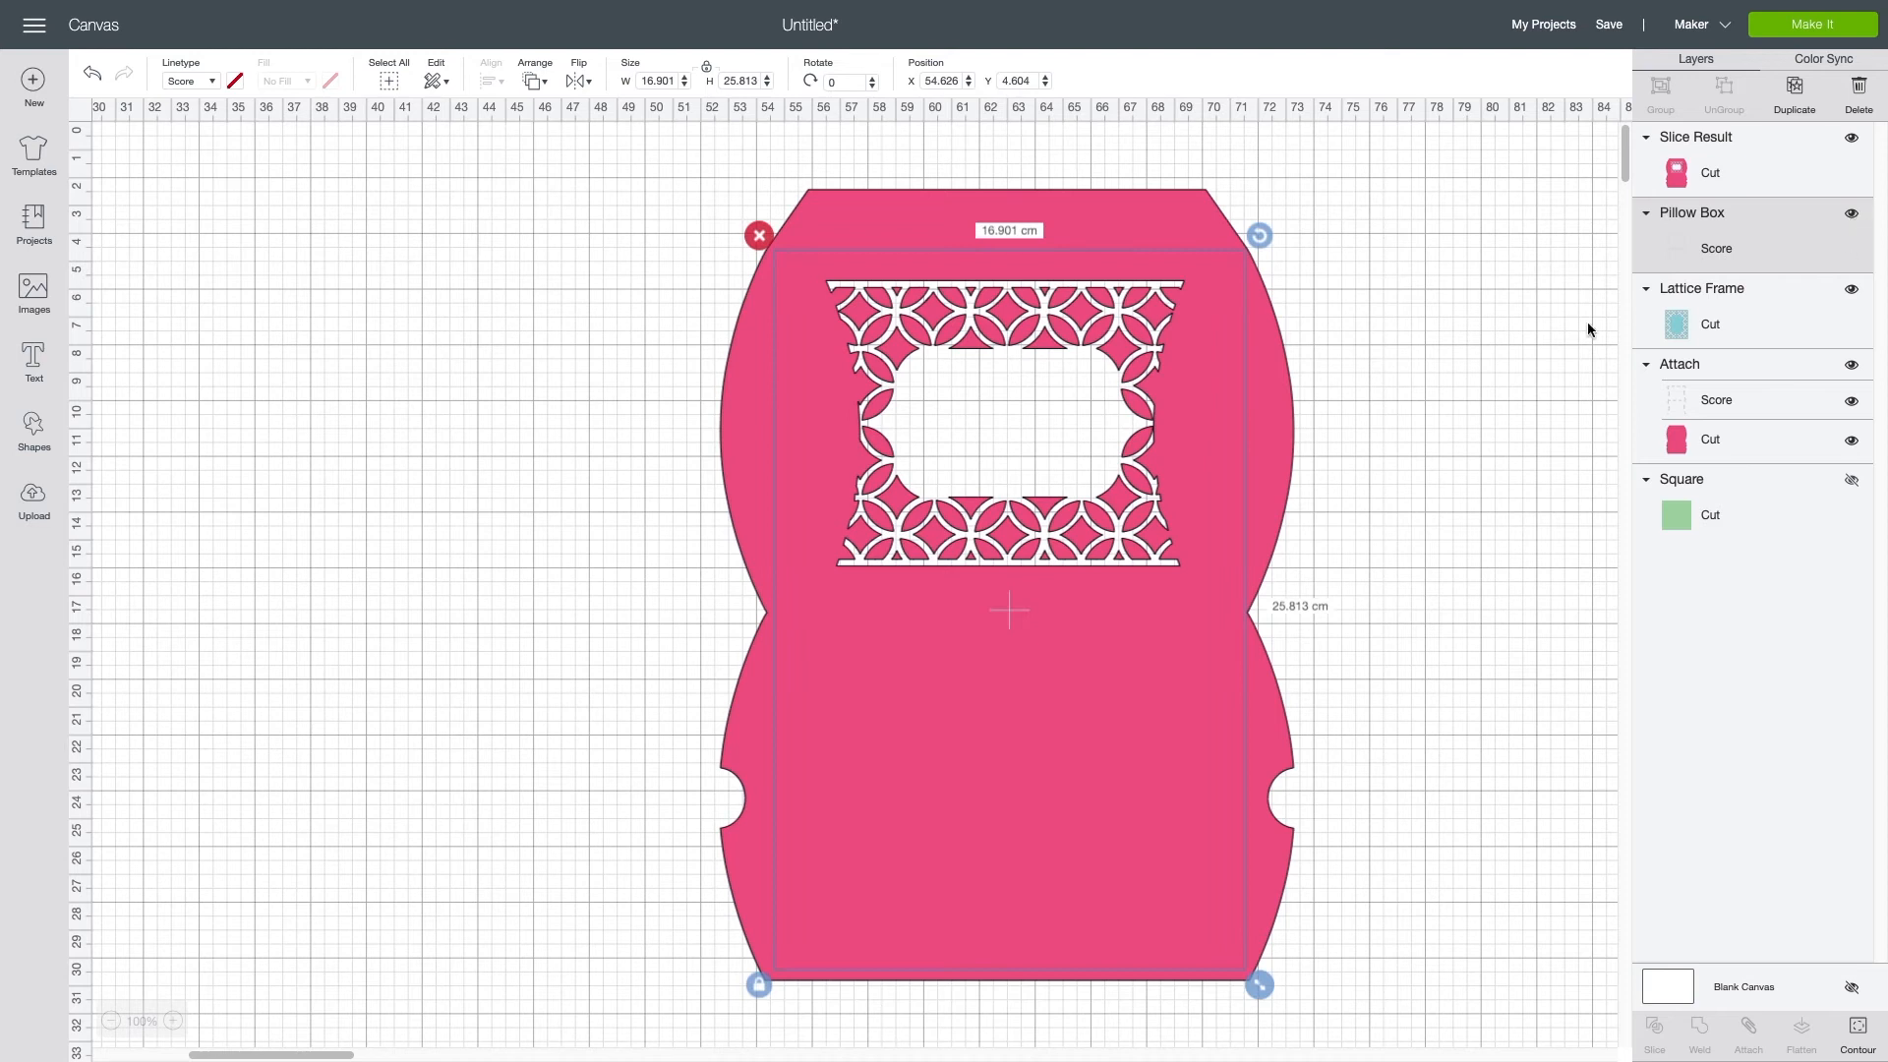
left_click(532, 81)
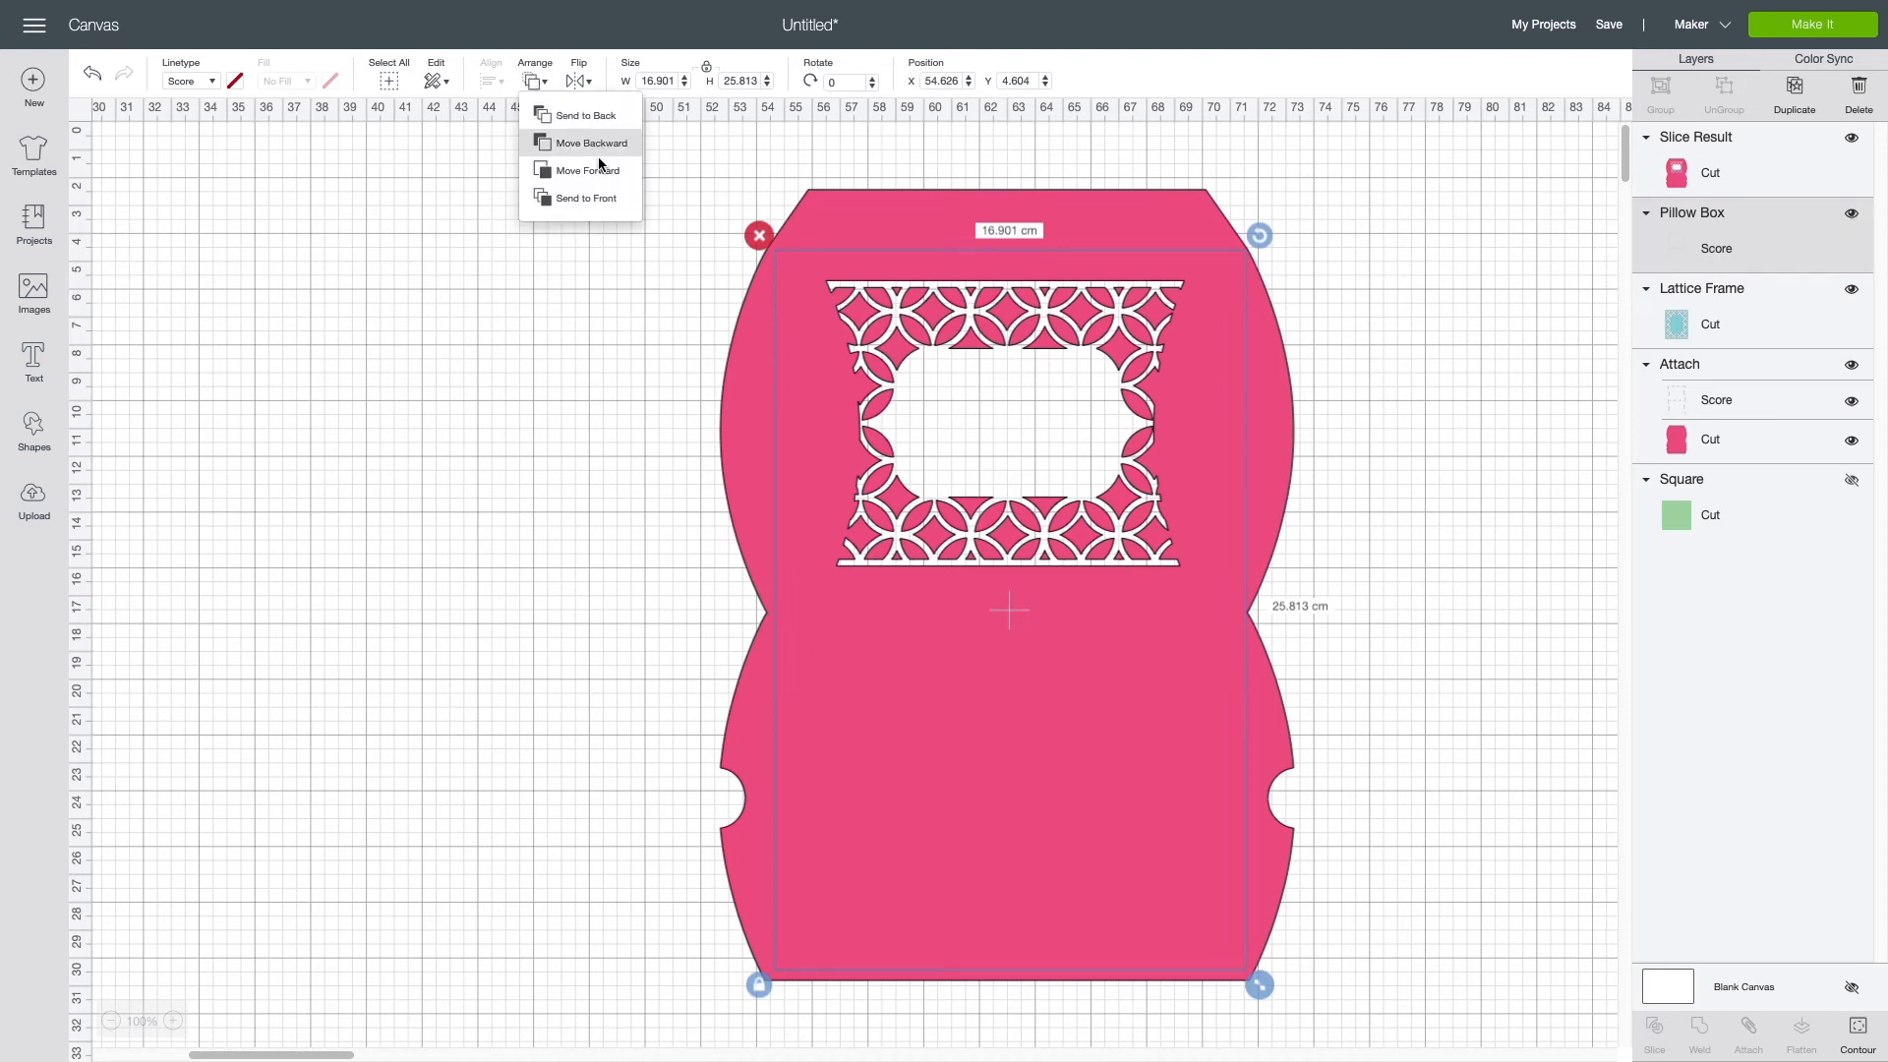
left_click(594, 199)
left_click_drag(728, 178, 809, 329)
right_click(786, 304)
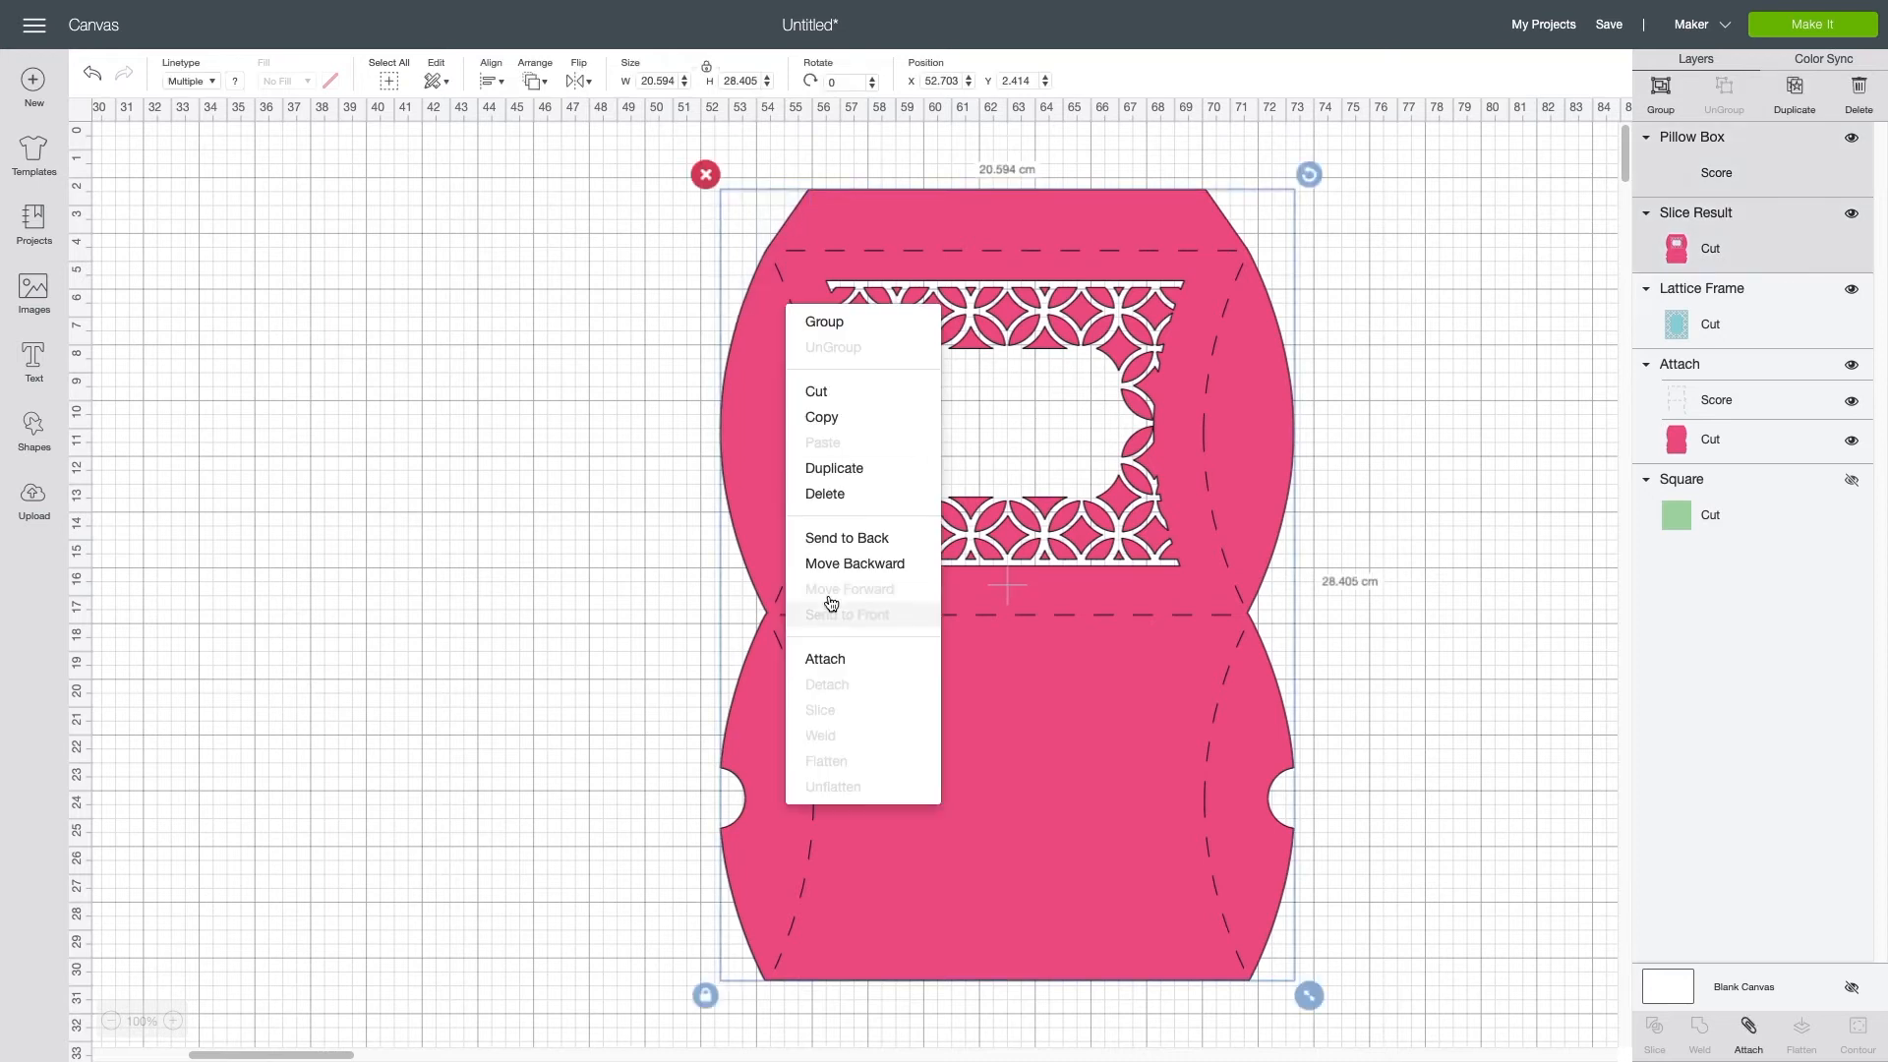
left_click(825, 659)
left_click(659, 482)
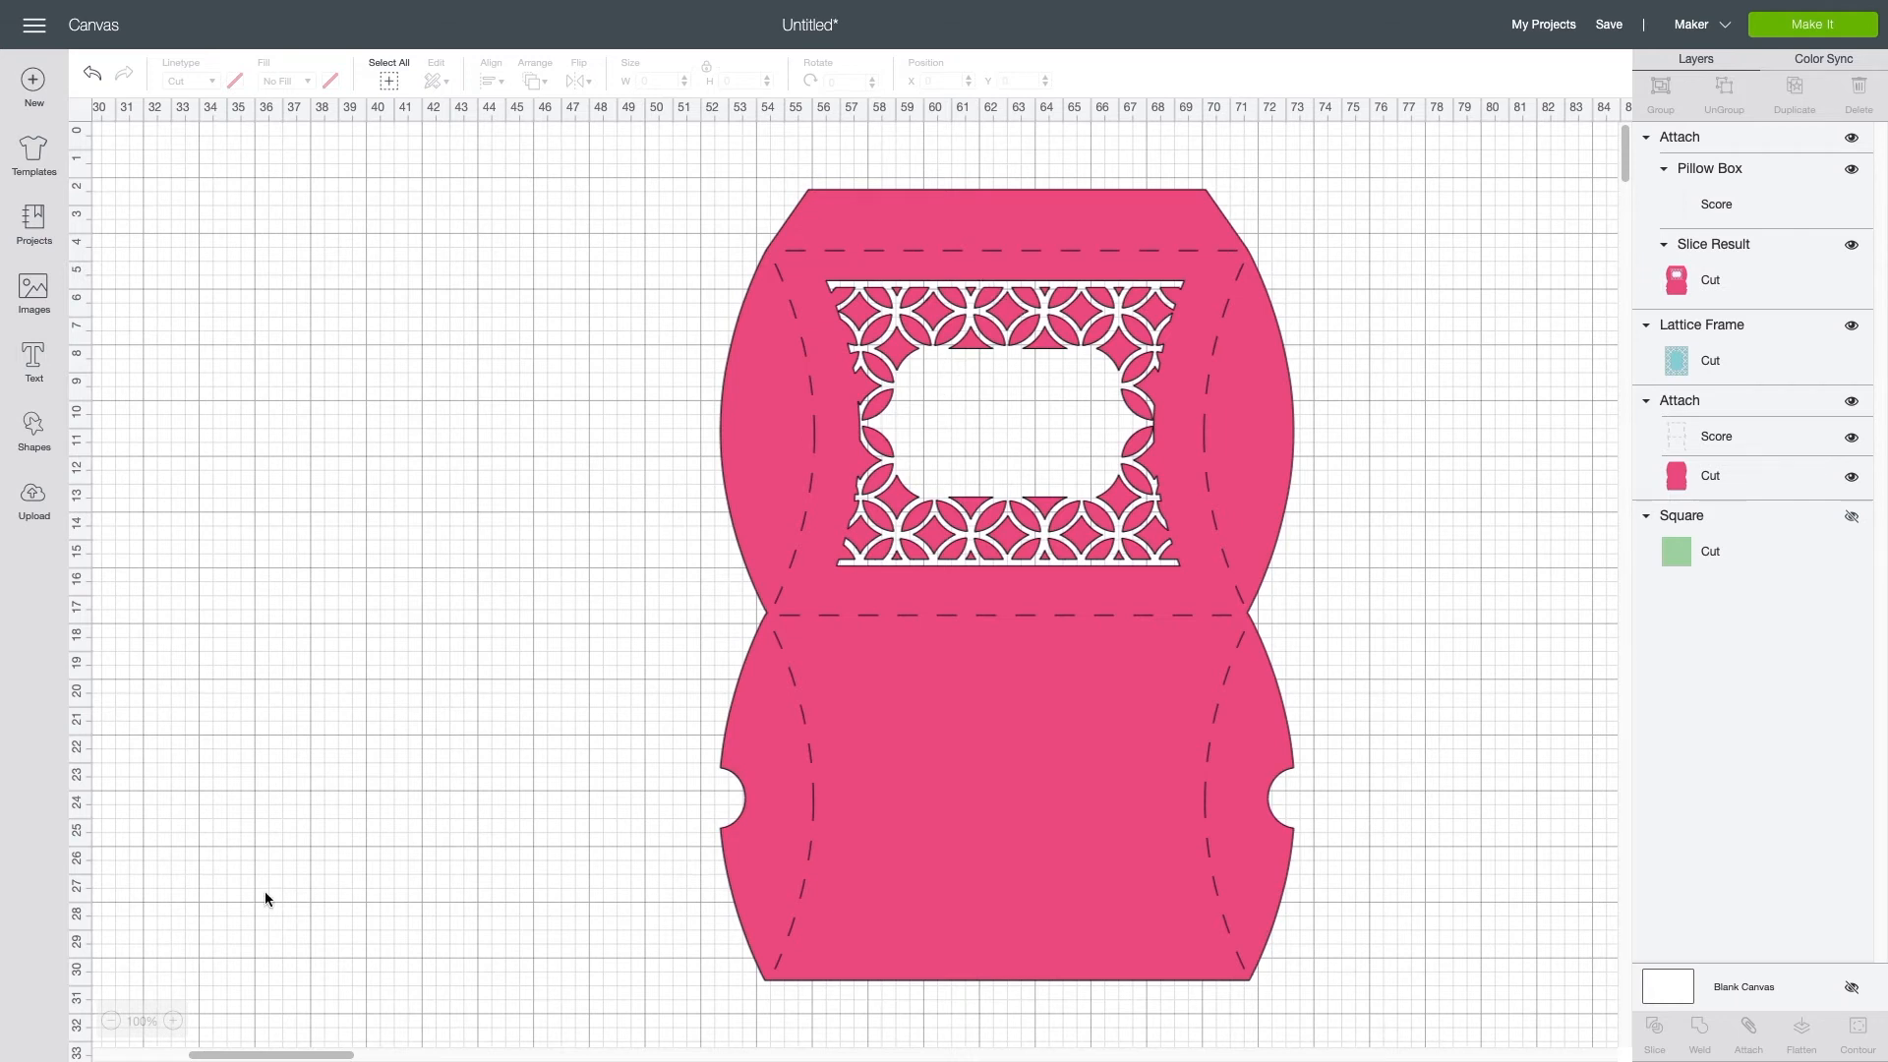
Step: Detach the sliced pillow box from its score lines and select only its cut layer
left_click(173, 1021)
left_click(173, 1022)
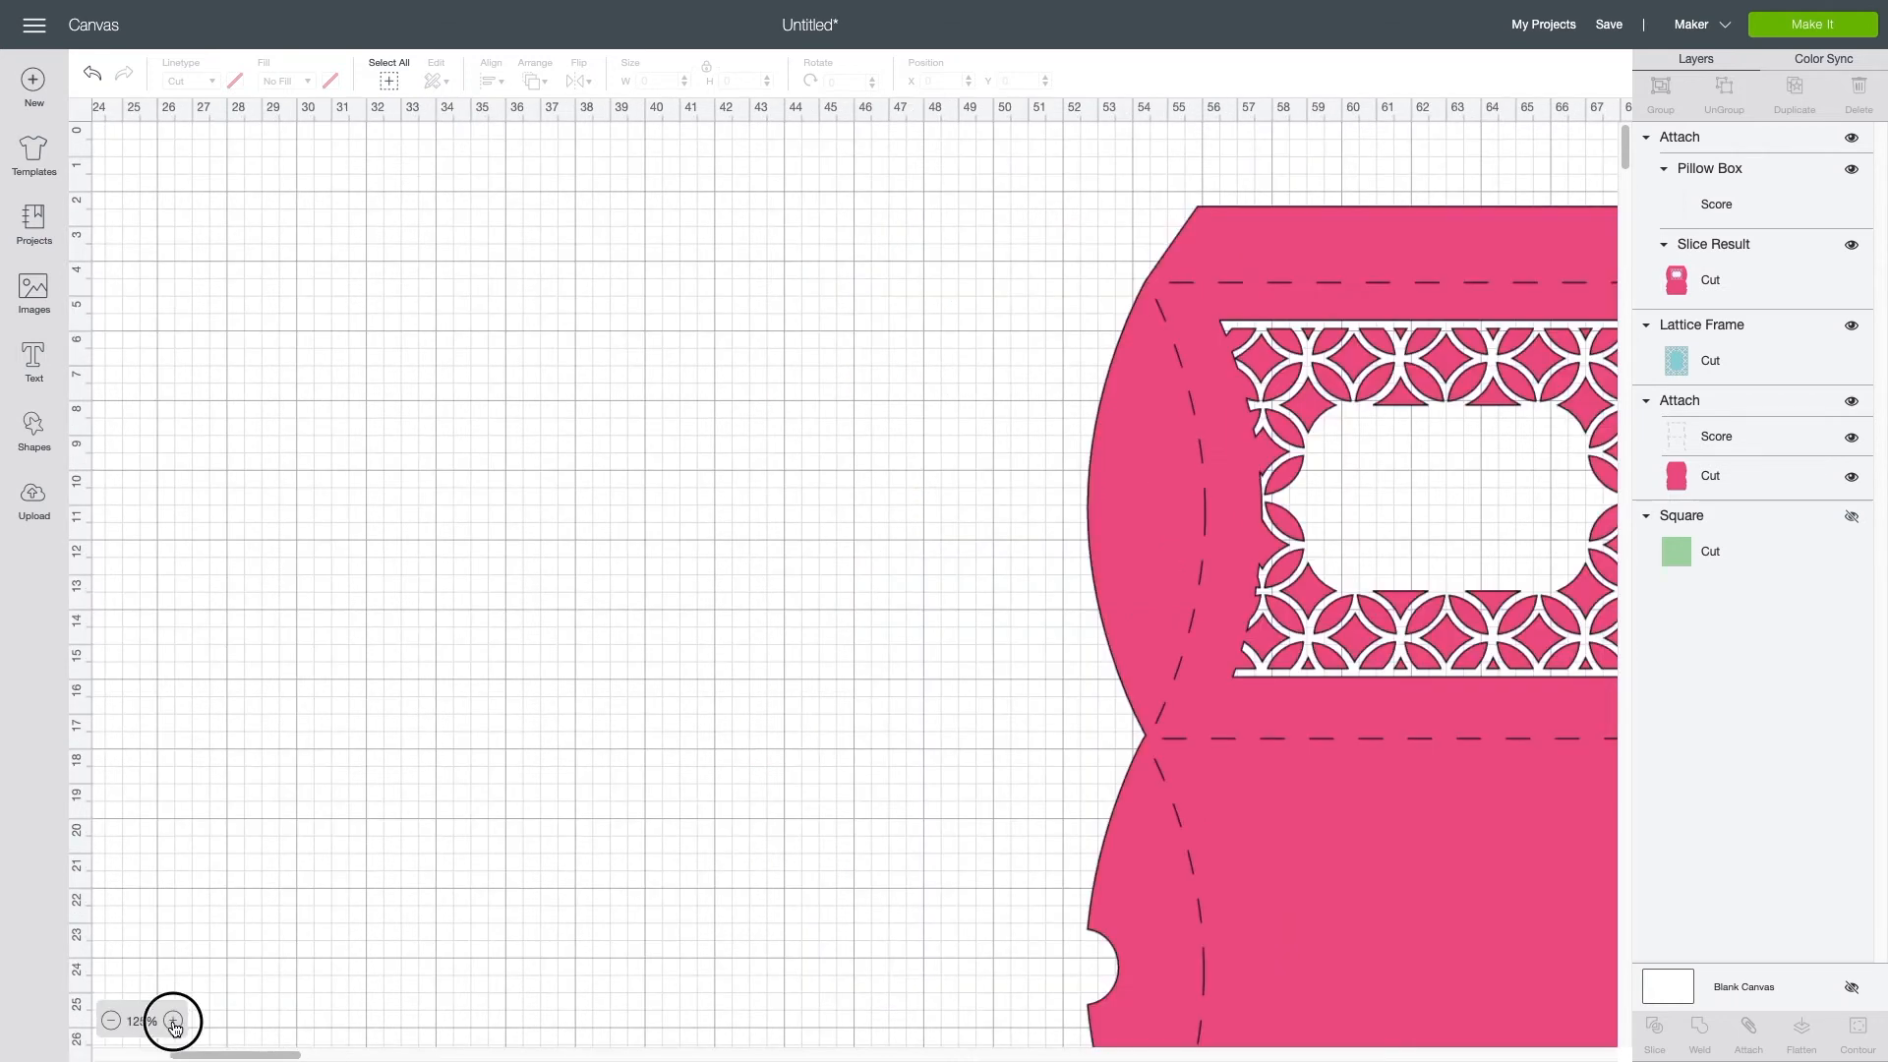
left_click_drag(222, 1055, 308, 1055)
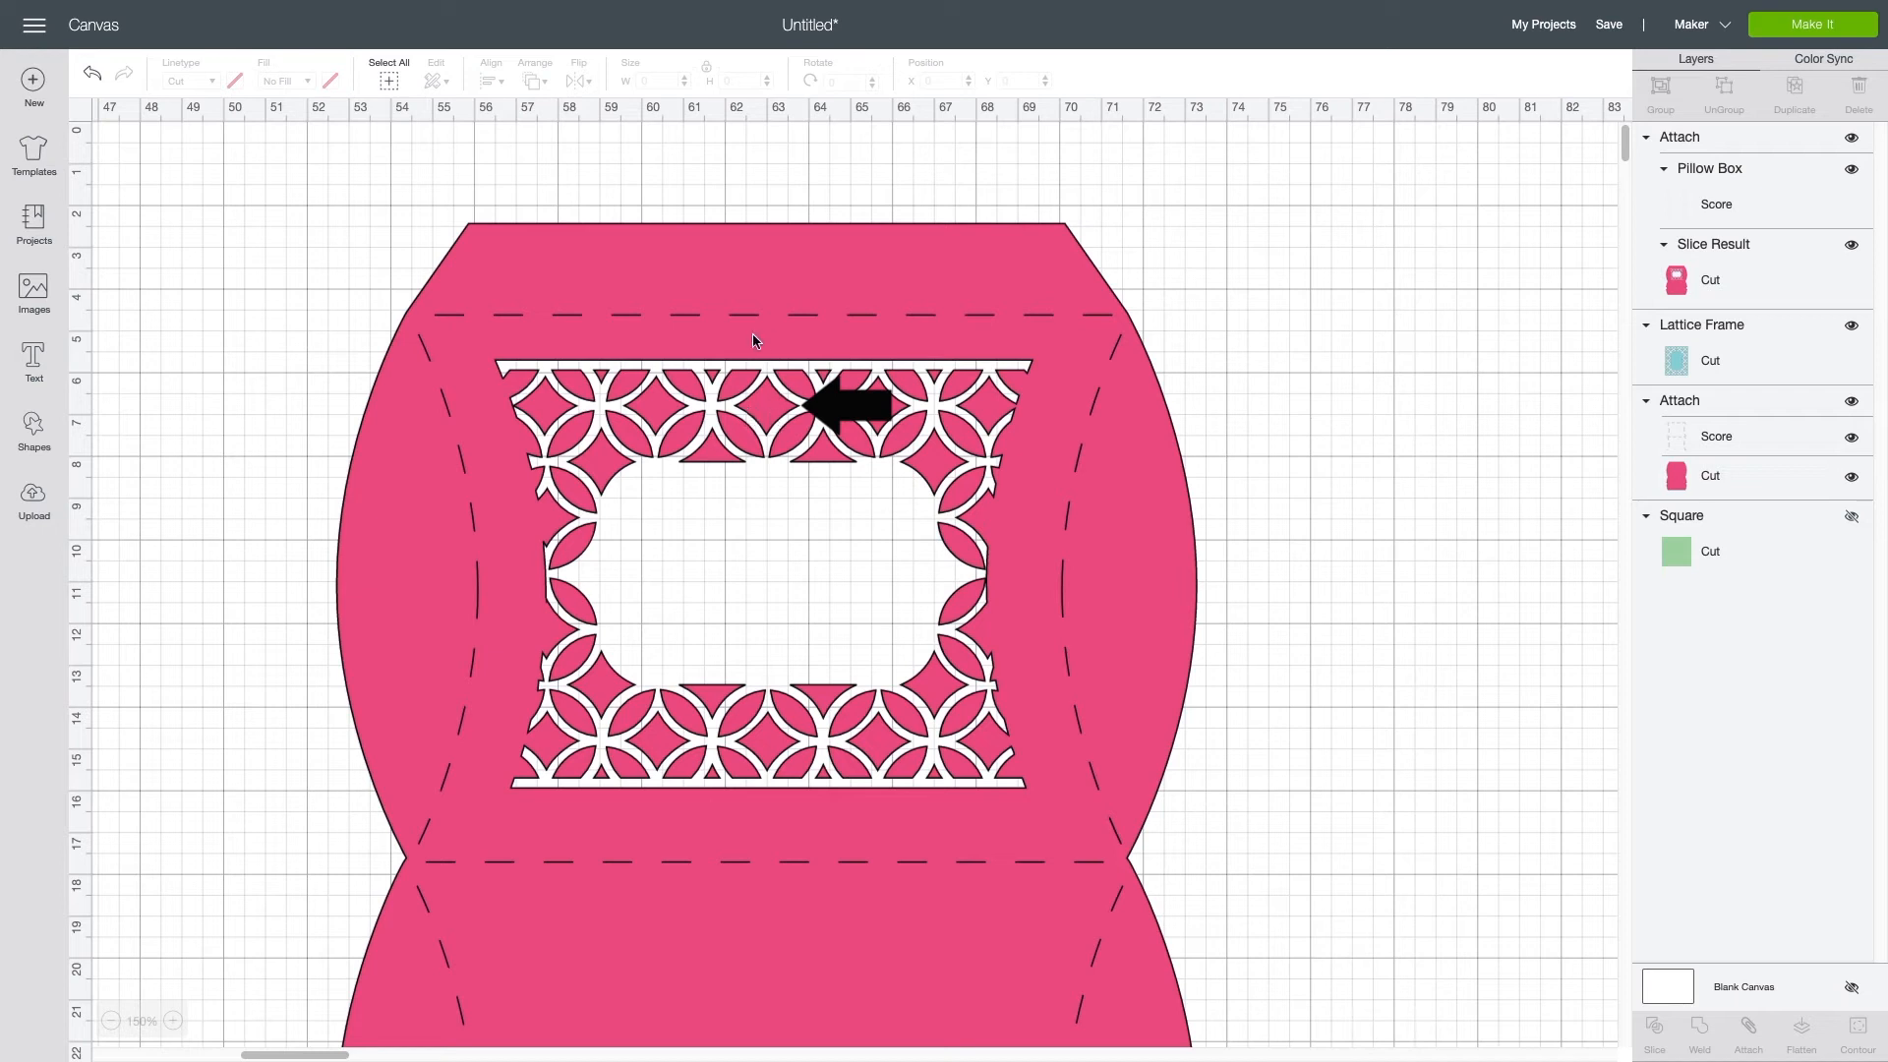
left_click(766, 409)
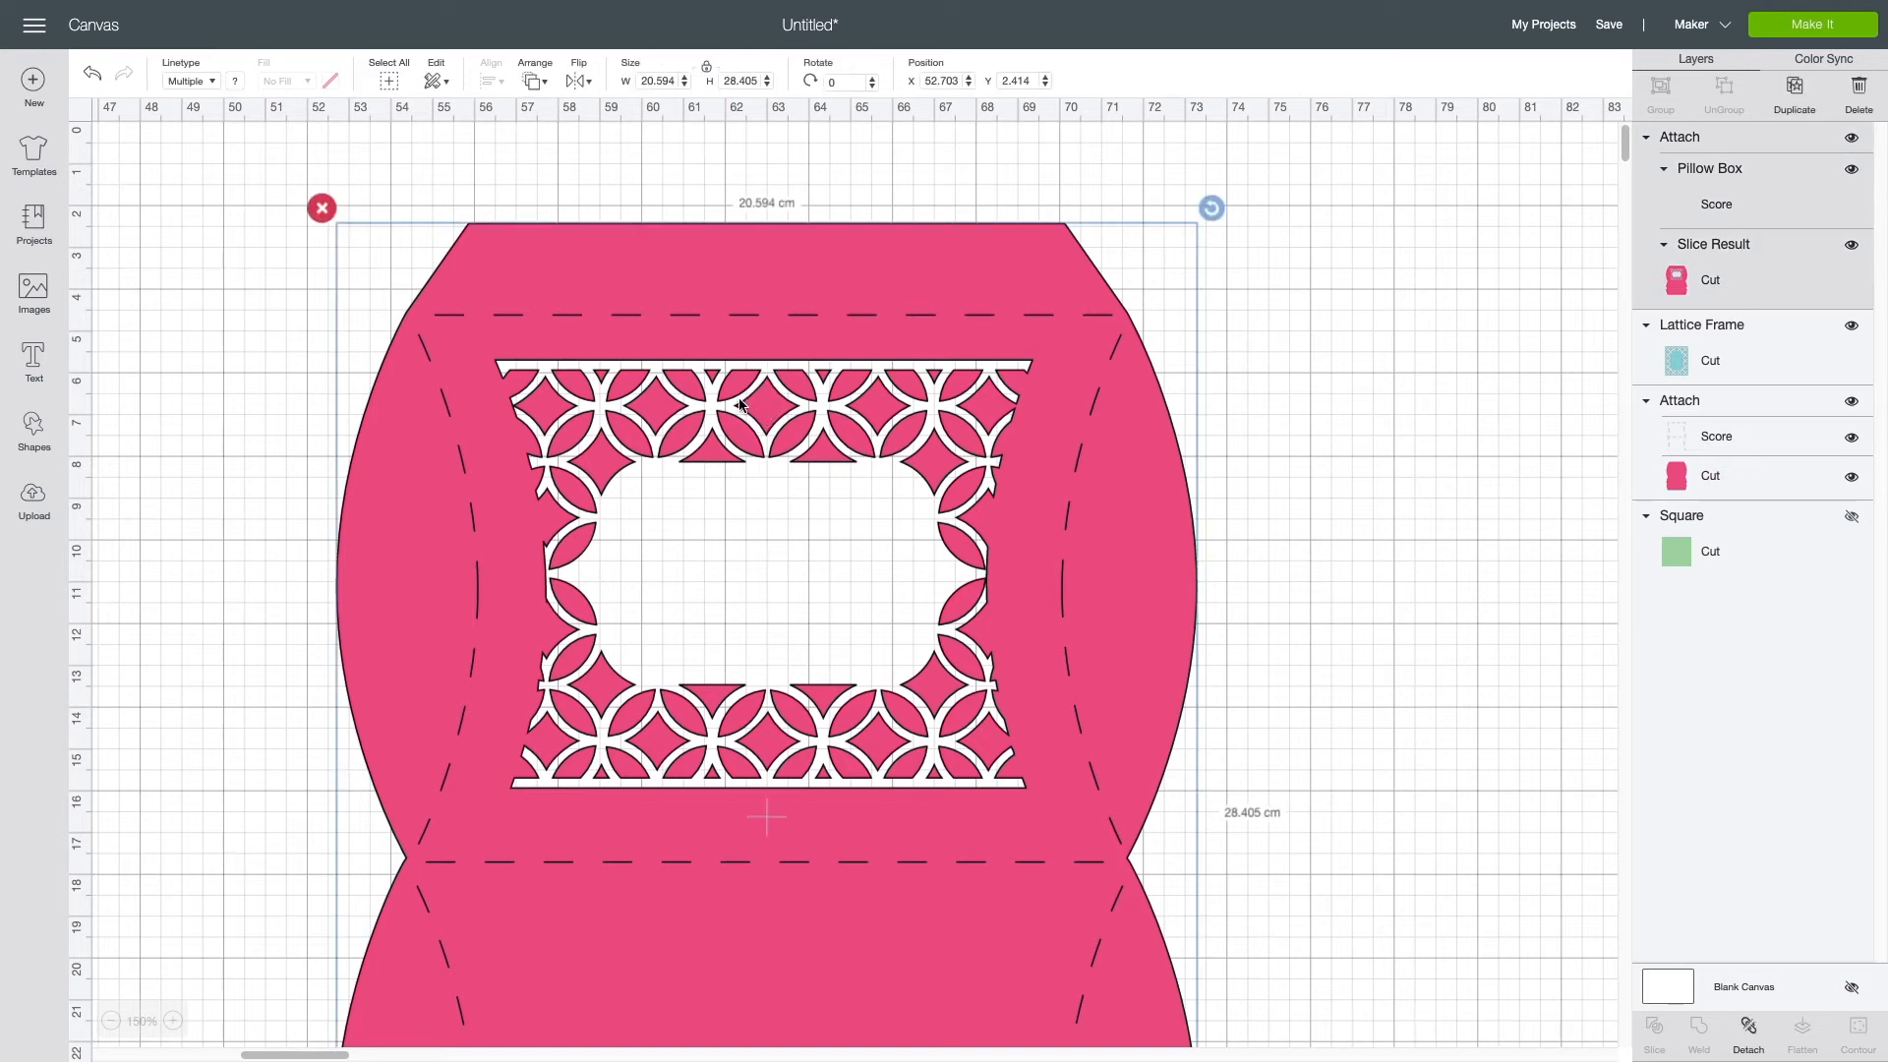
right_click(742, 323)
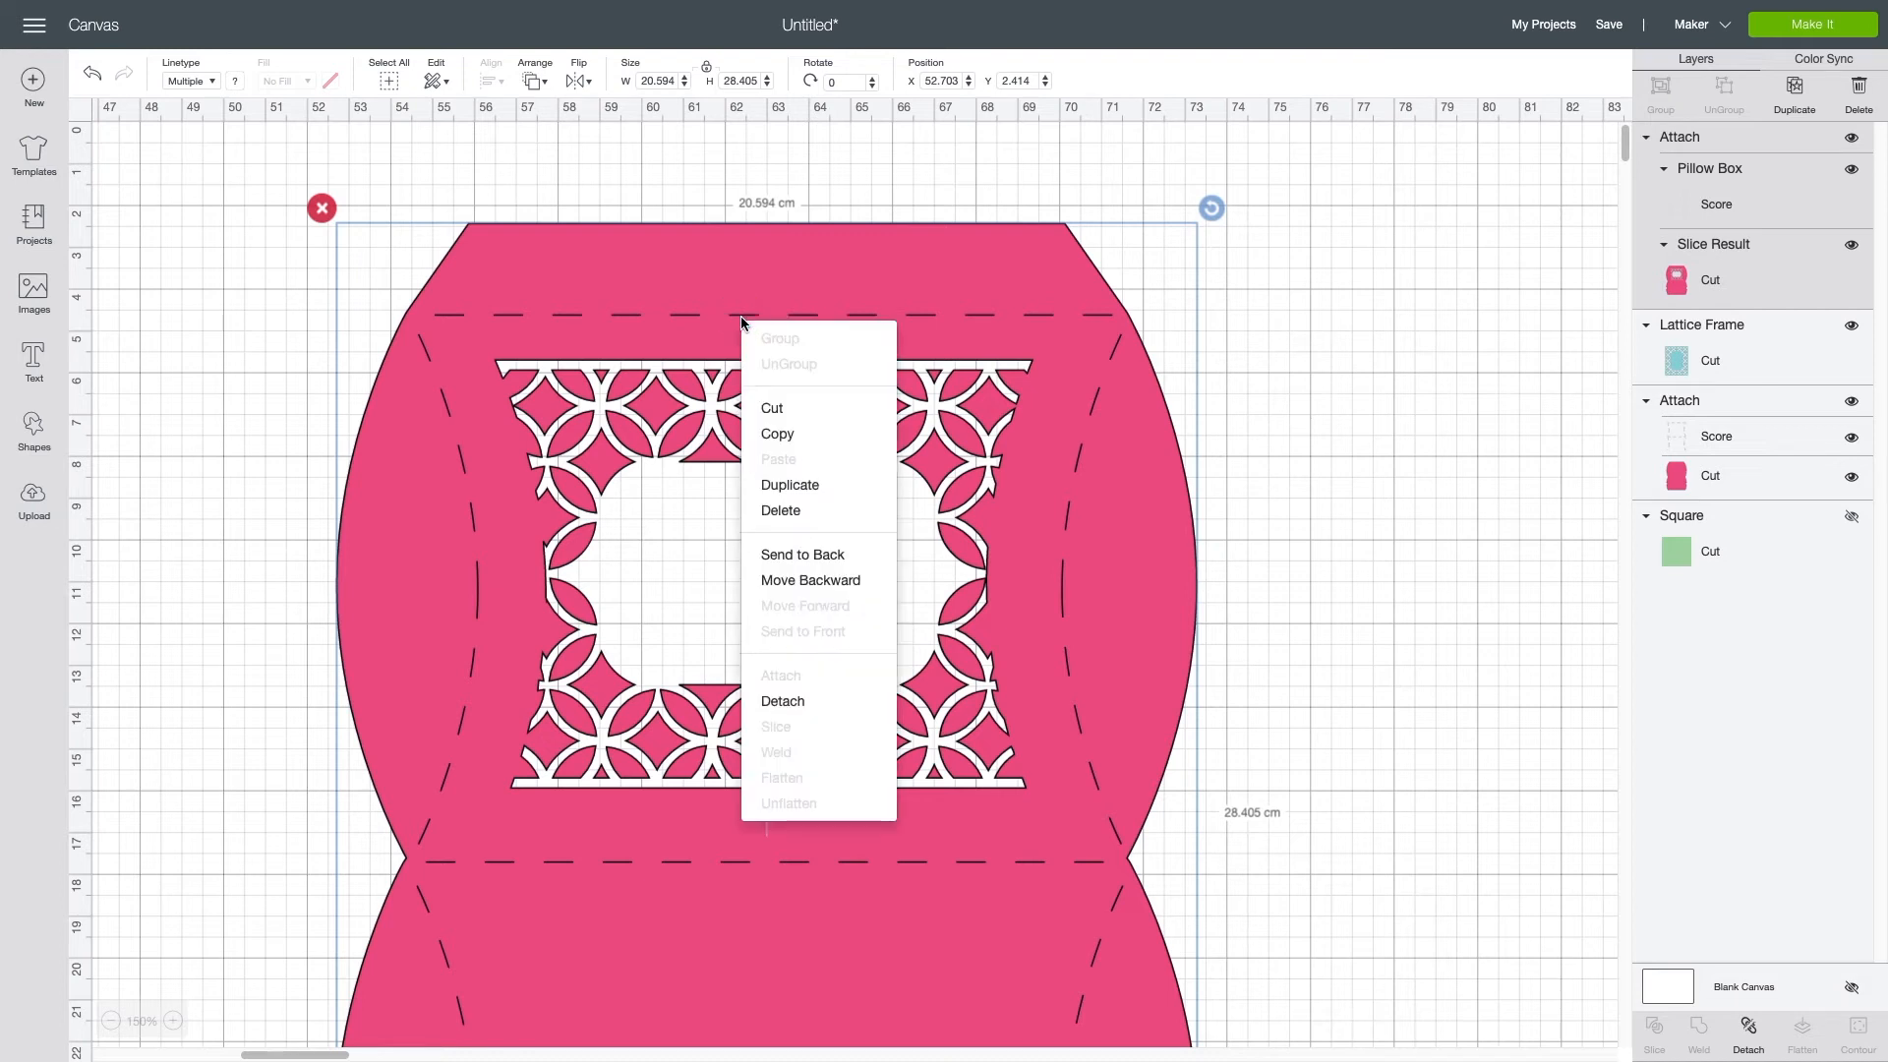
left_click(804, 712)
left_click(689, 311)
Step: Turn off the lattice frame's outer outline contour on the sliced box, leaving only the small inner lattice shapes as cut-outs
left_click(1859, 1026)
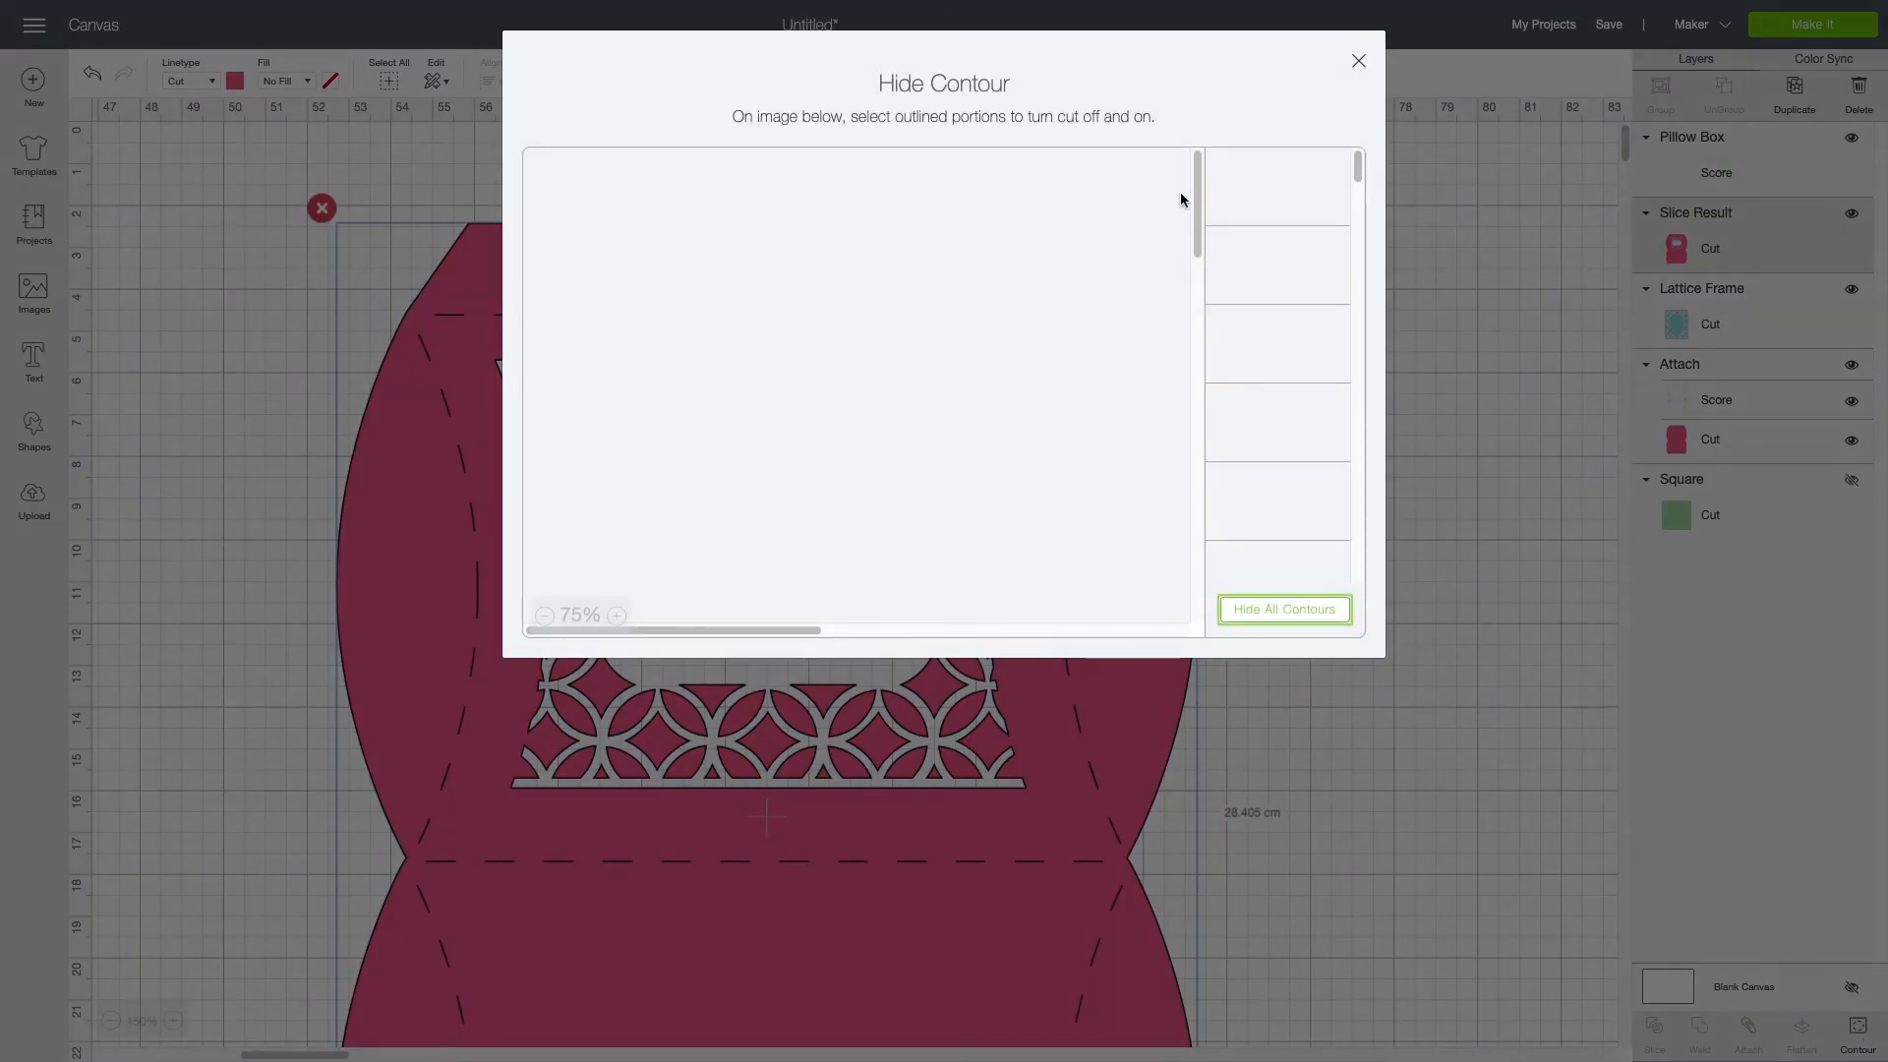
left_click(544, 616)
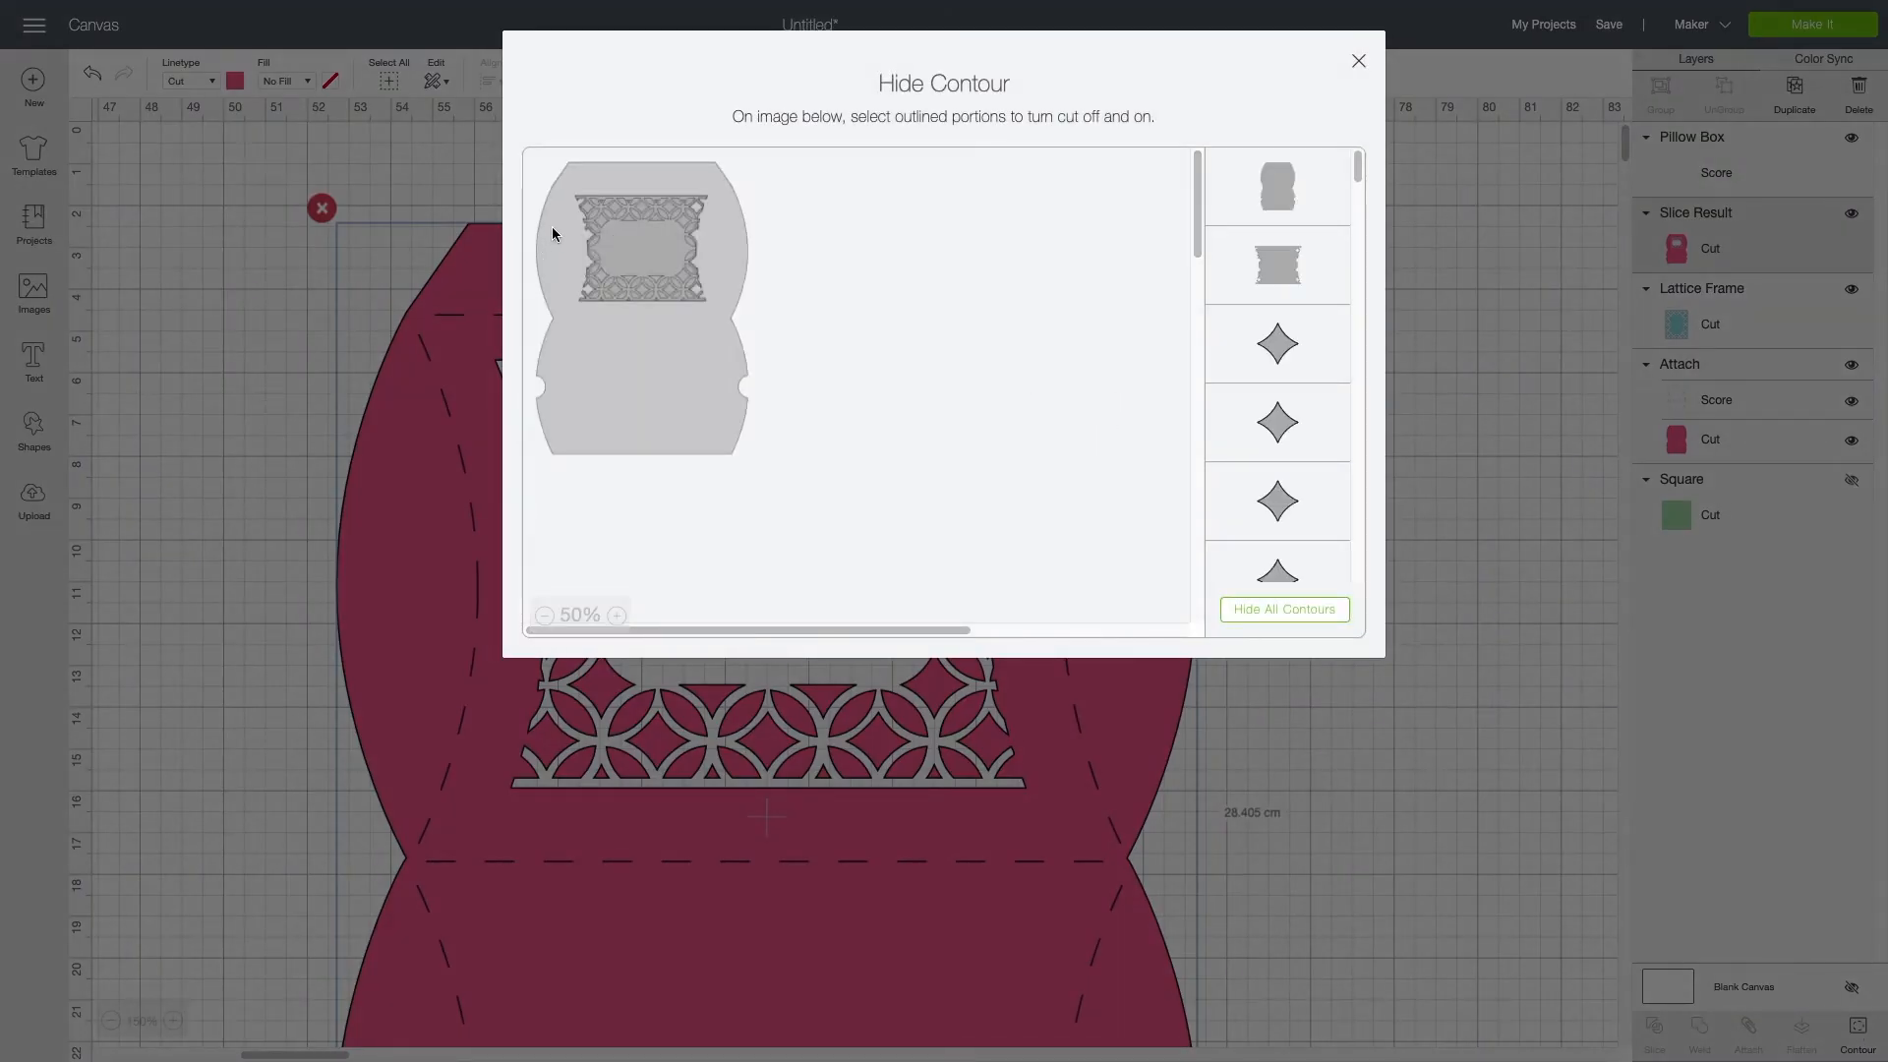
left_click(615, 201)
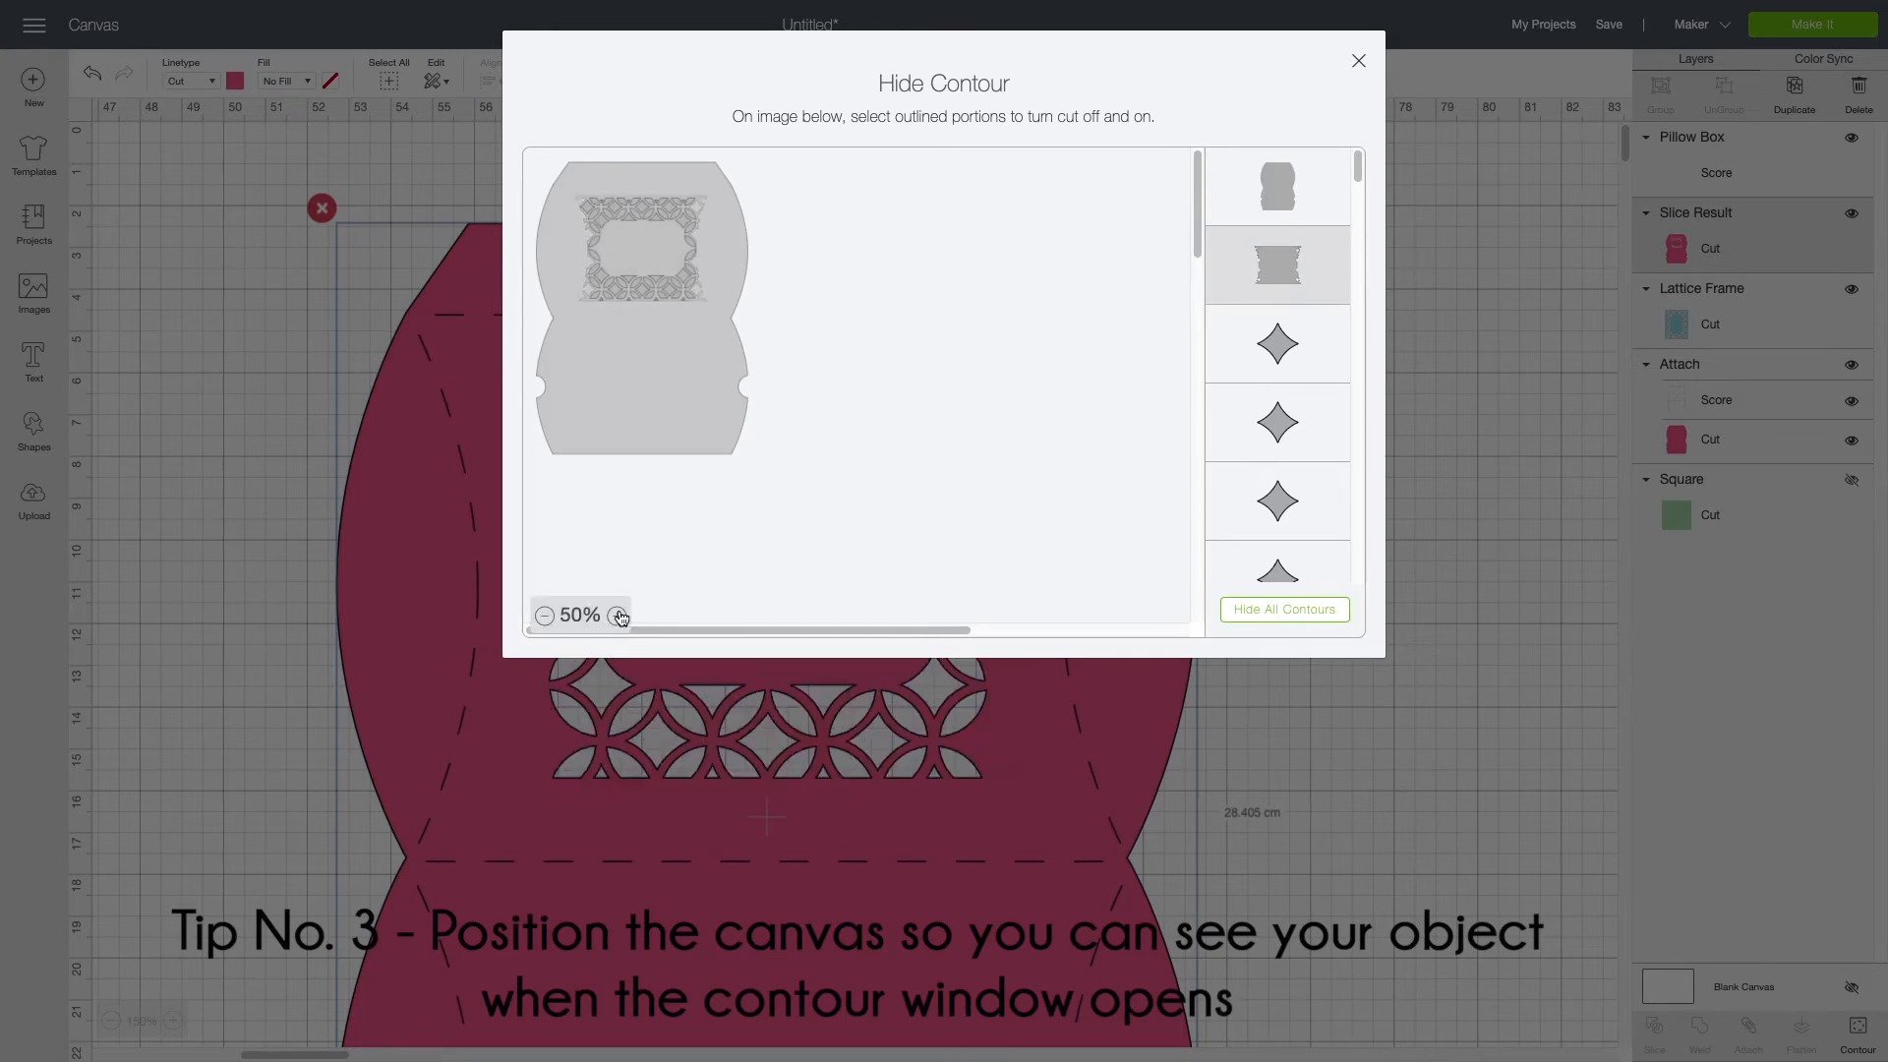
left_click(618, 615)
left_click(621, 615)
left_click(622, 616)
left_click(622, 615)
left_click(622, 616)
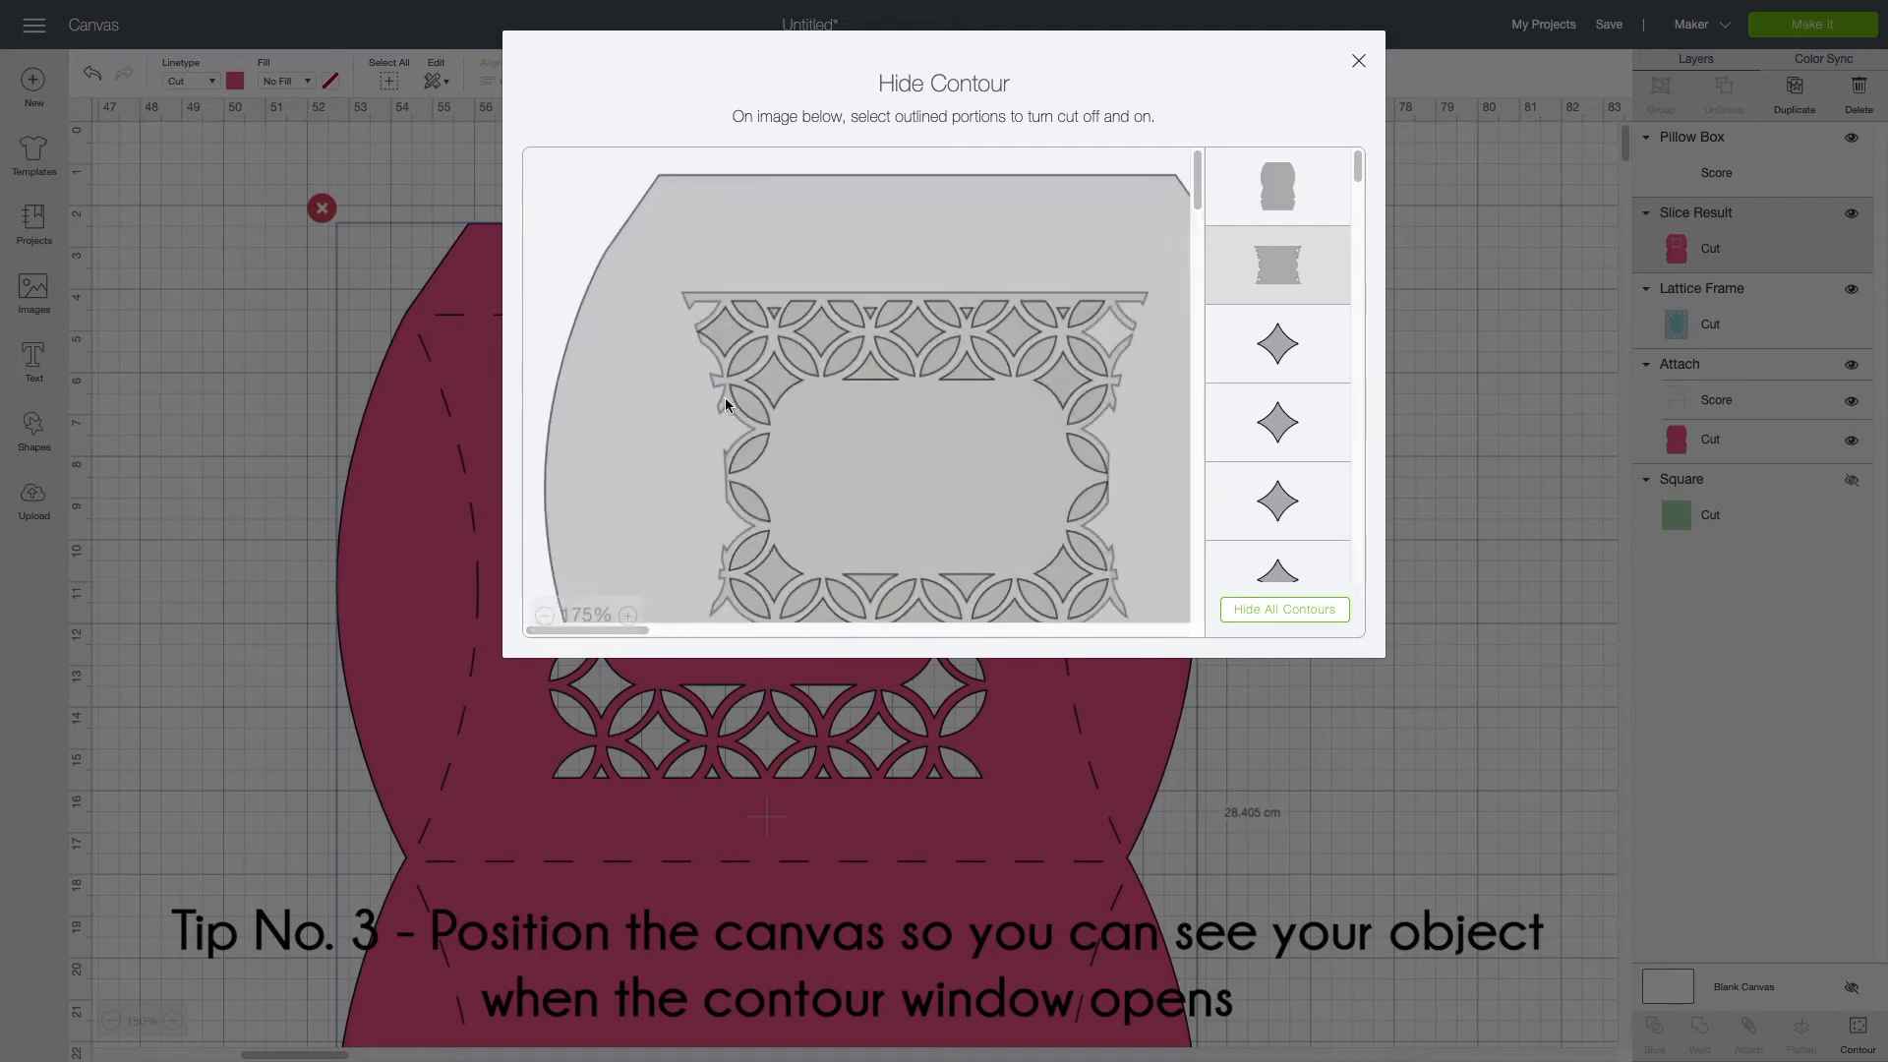
left_click(775, 298)
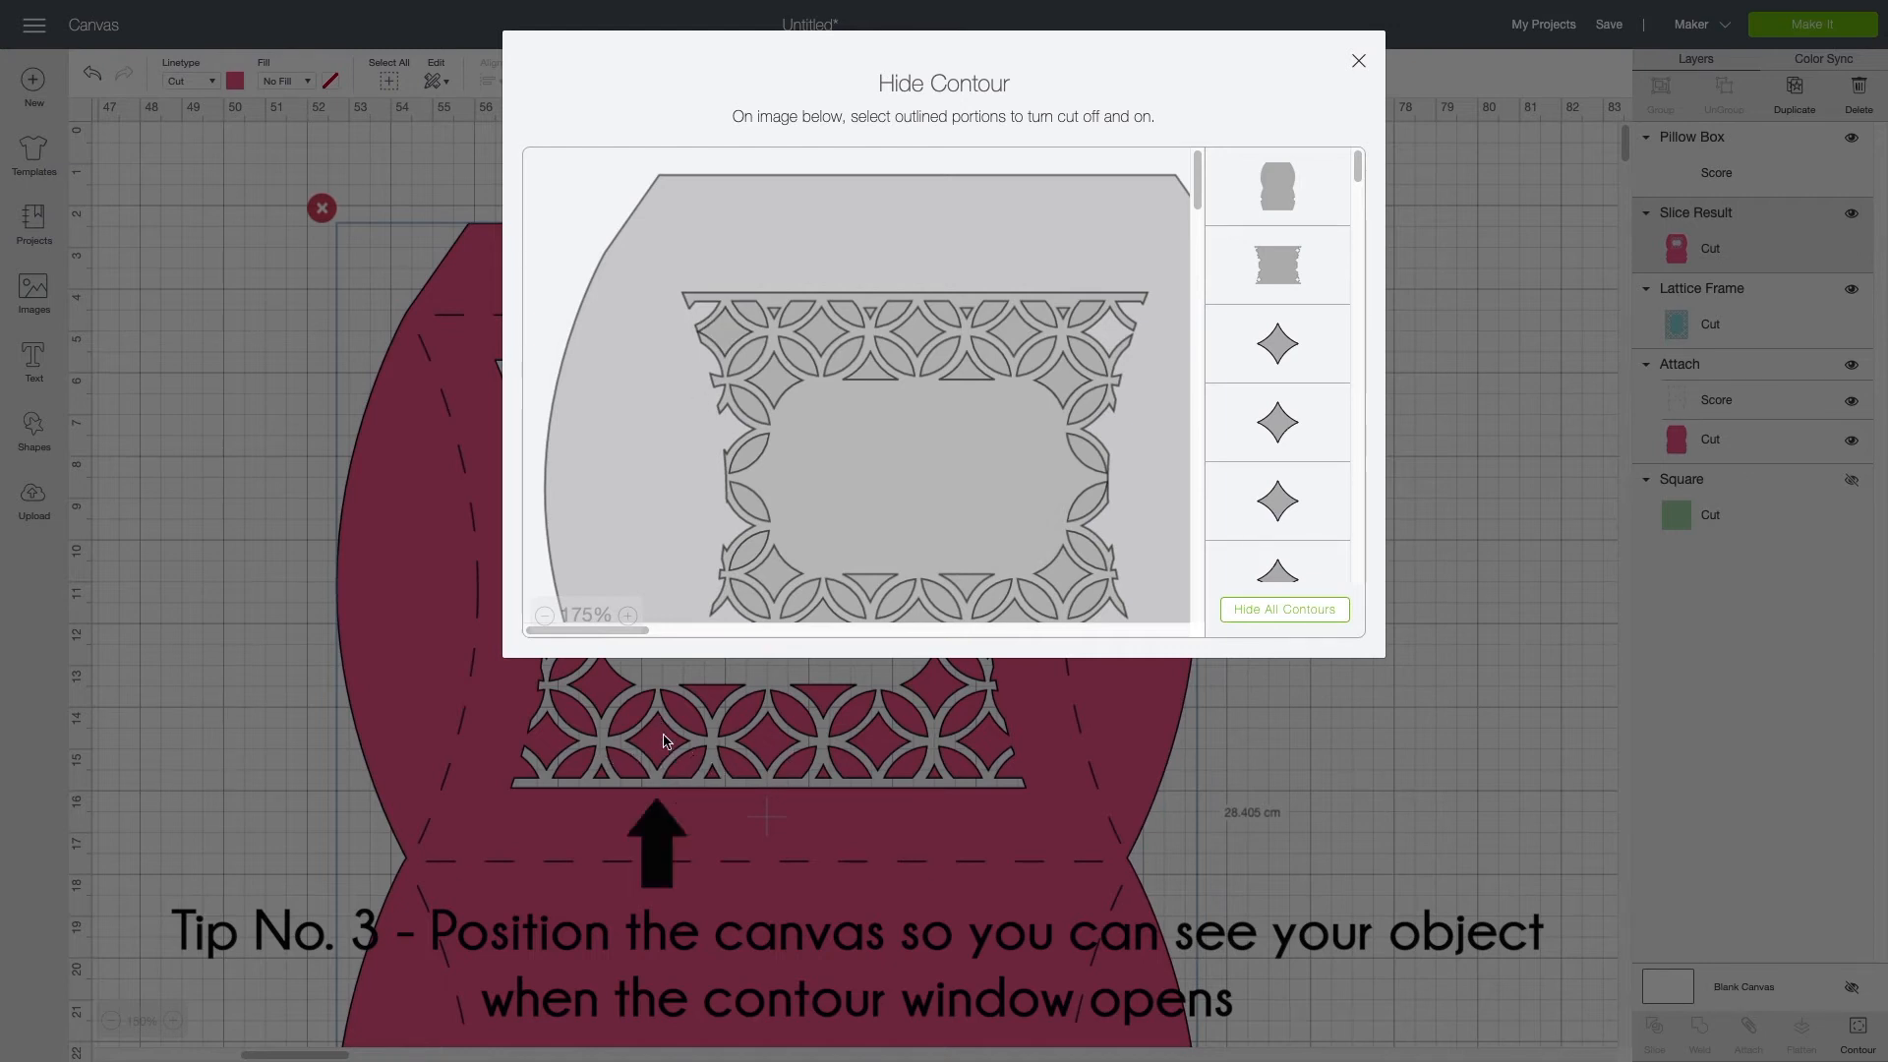
left_click(749, 299)
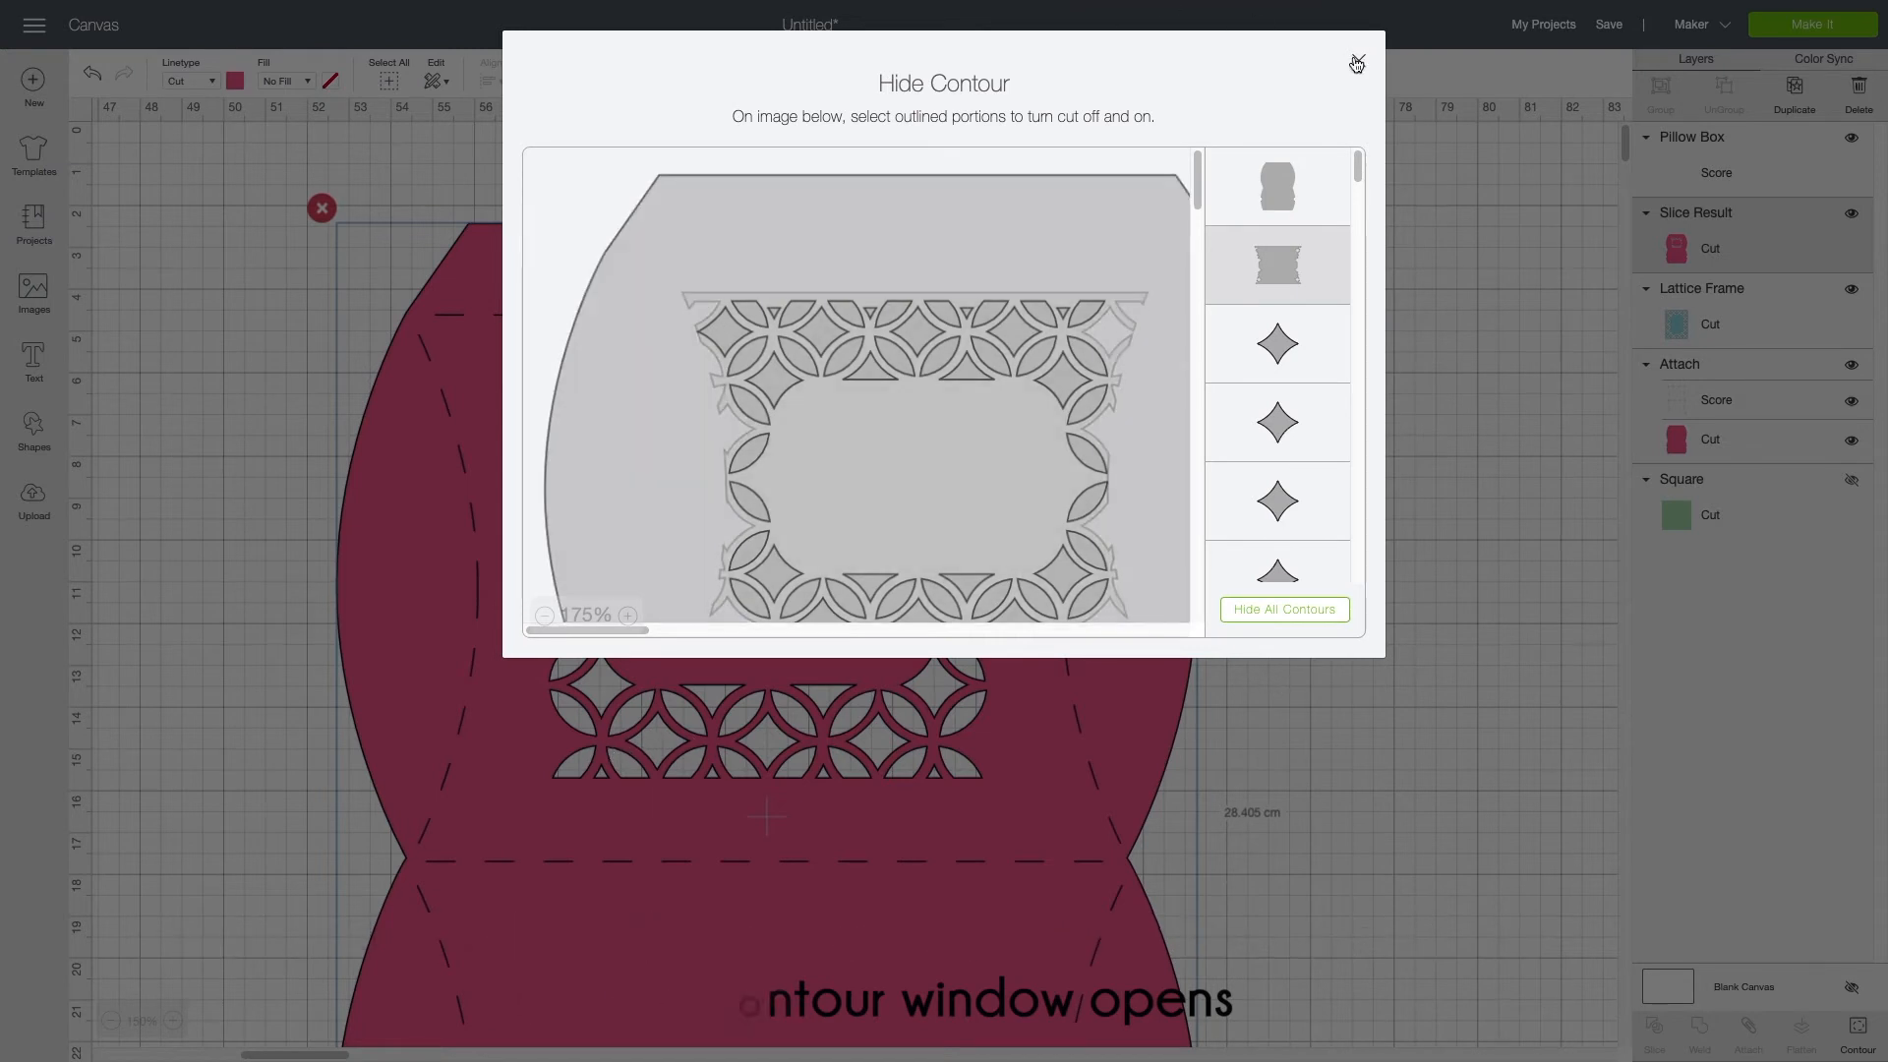
left_click(1358, 61)
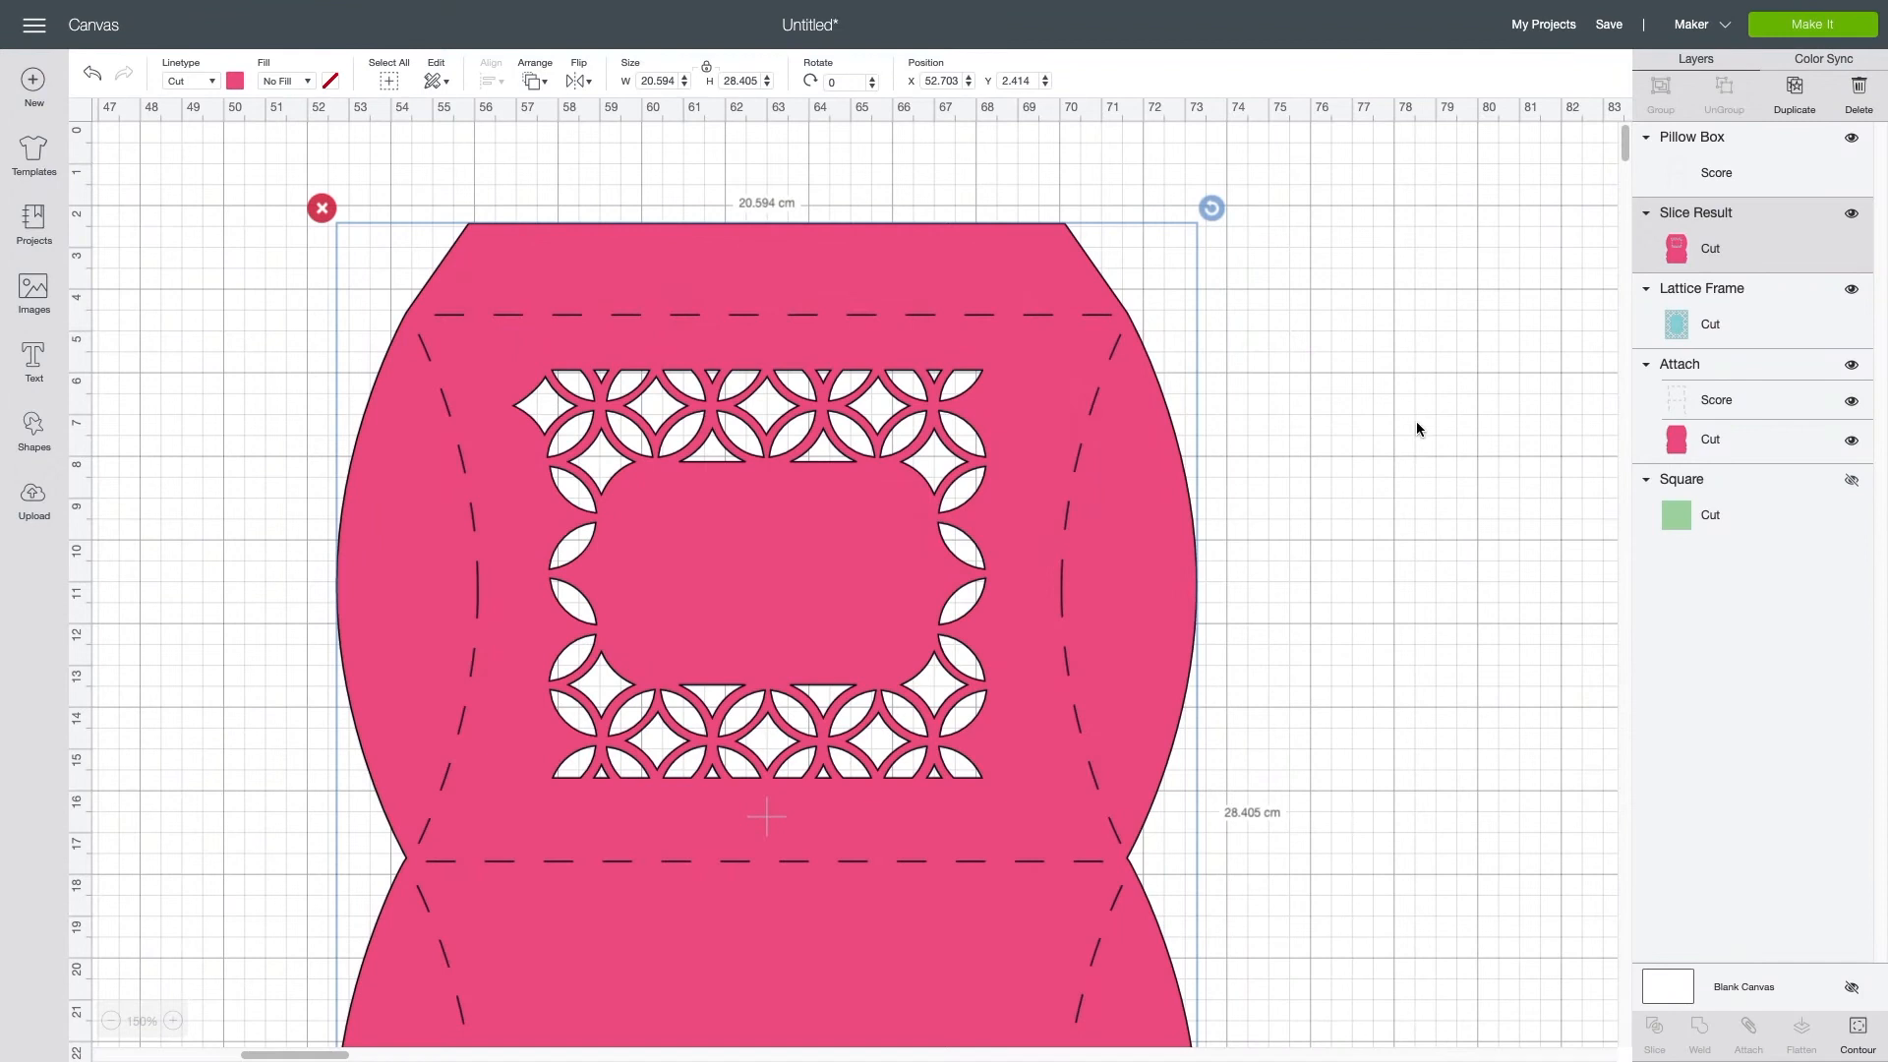
Step: Send the three finished boxes to mat preparation, select mat 2 and continue to the machine setup
left_click(109, 1022)
left_click(109, 1021)
left_click(108, 1021)
left_click(812, 439)
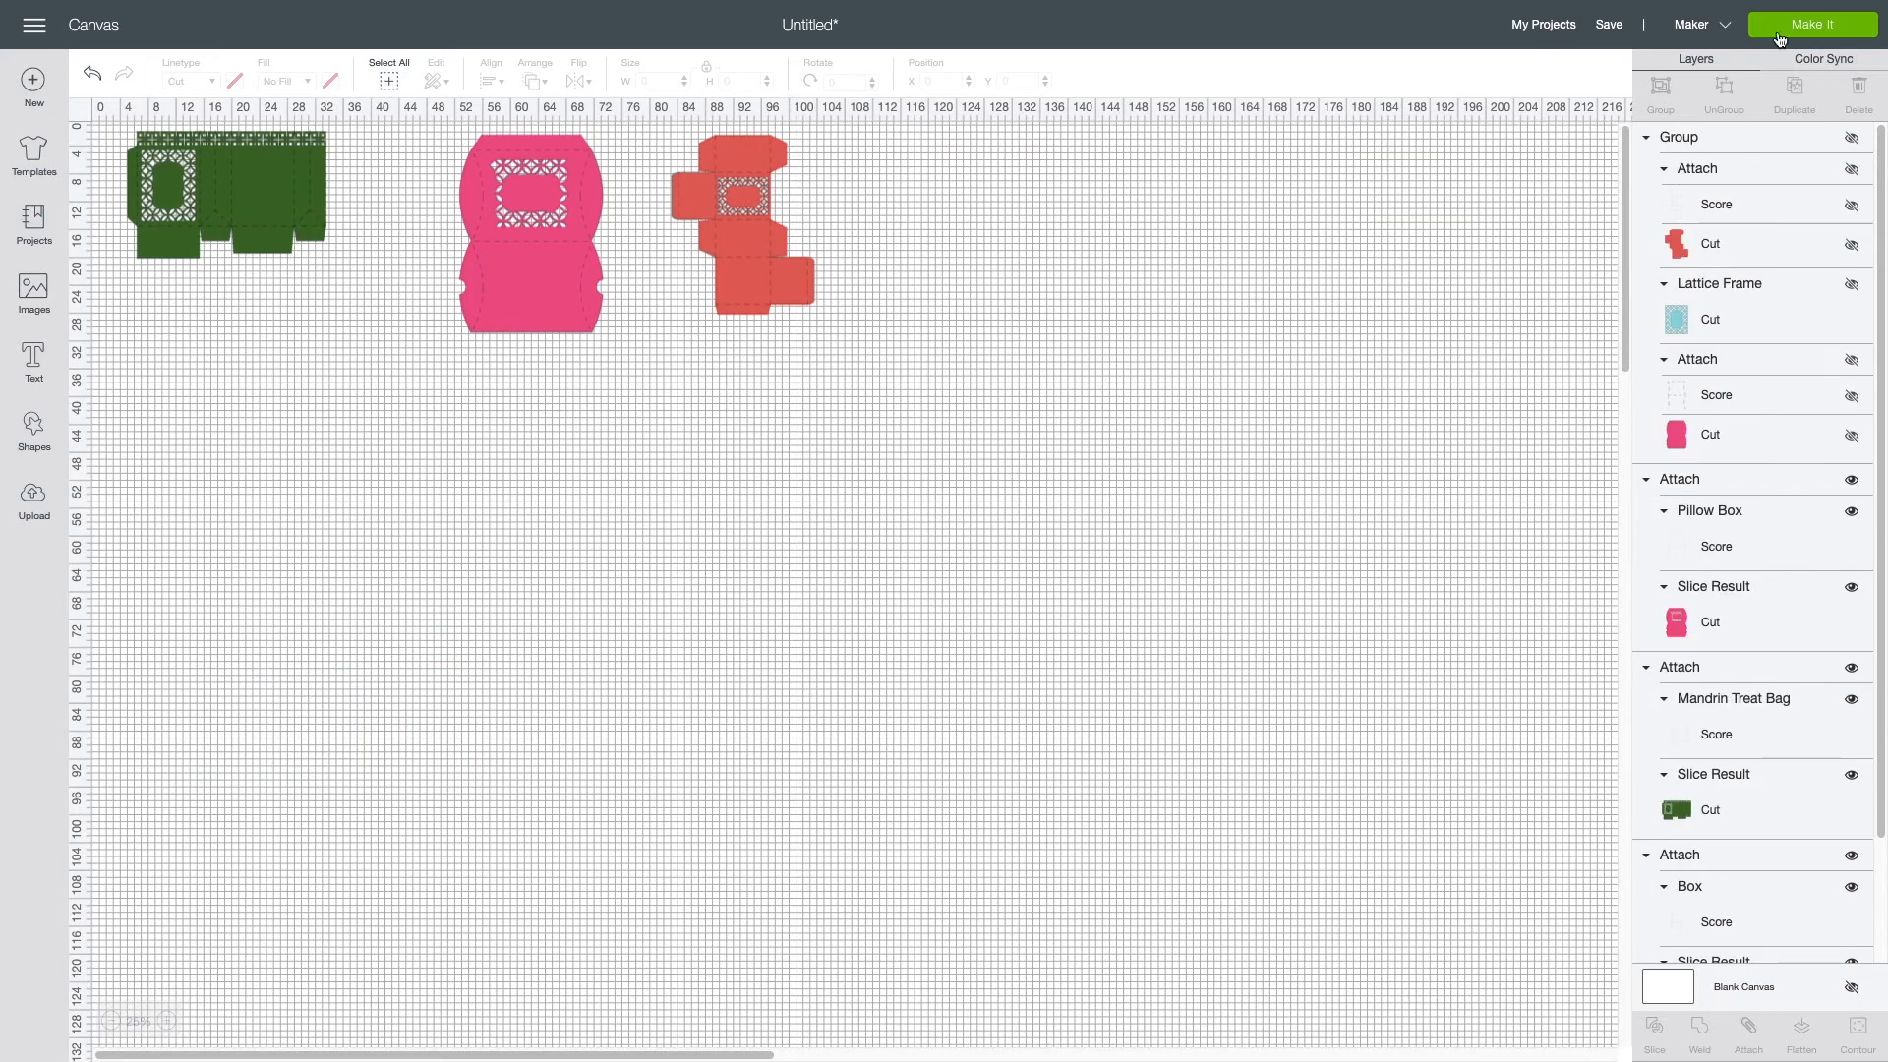
left_click(1812, 24)
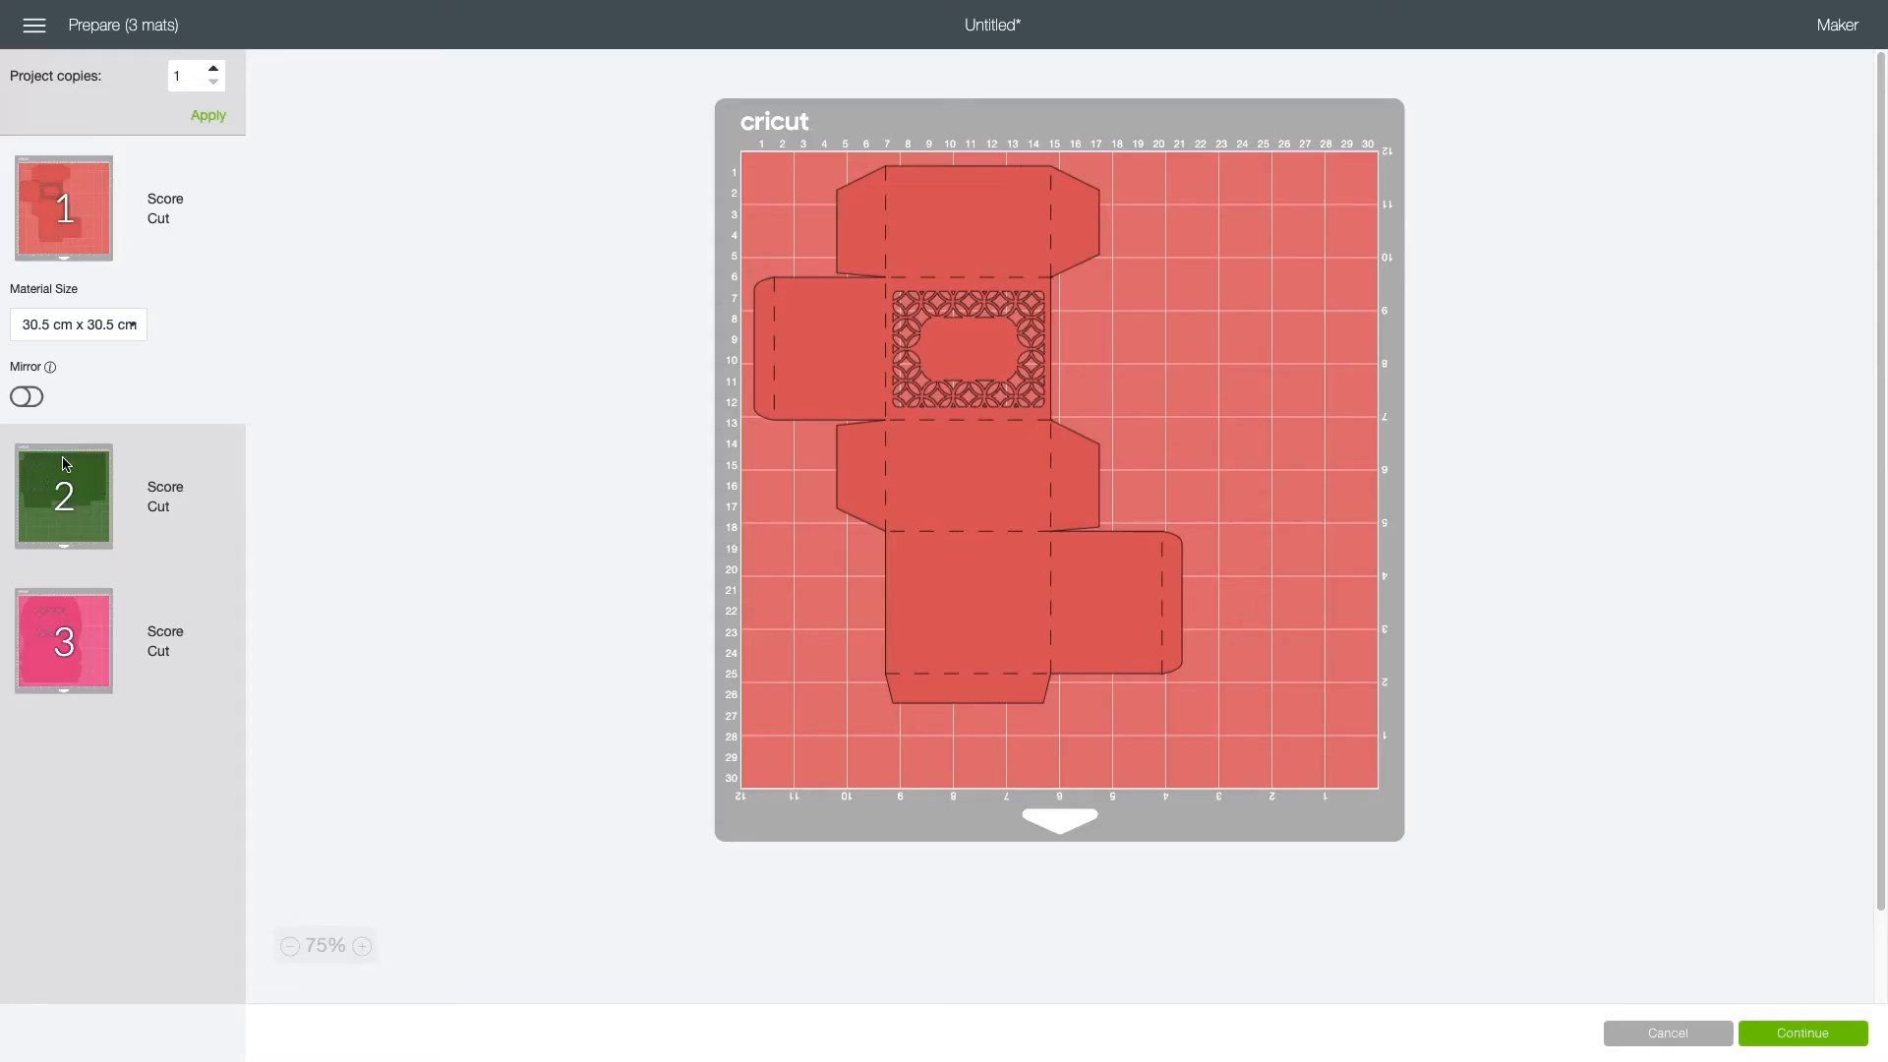
left_click(122, 580)
left_click(64, 354)
left_click(1802, 1032)
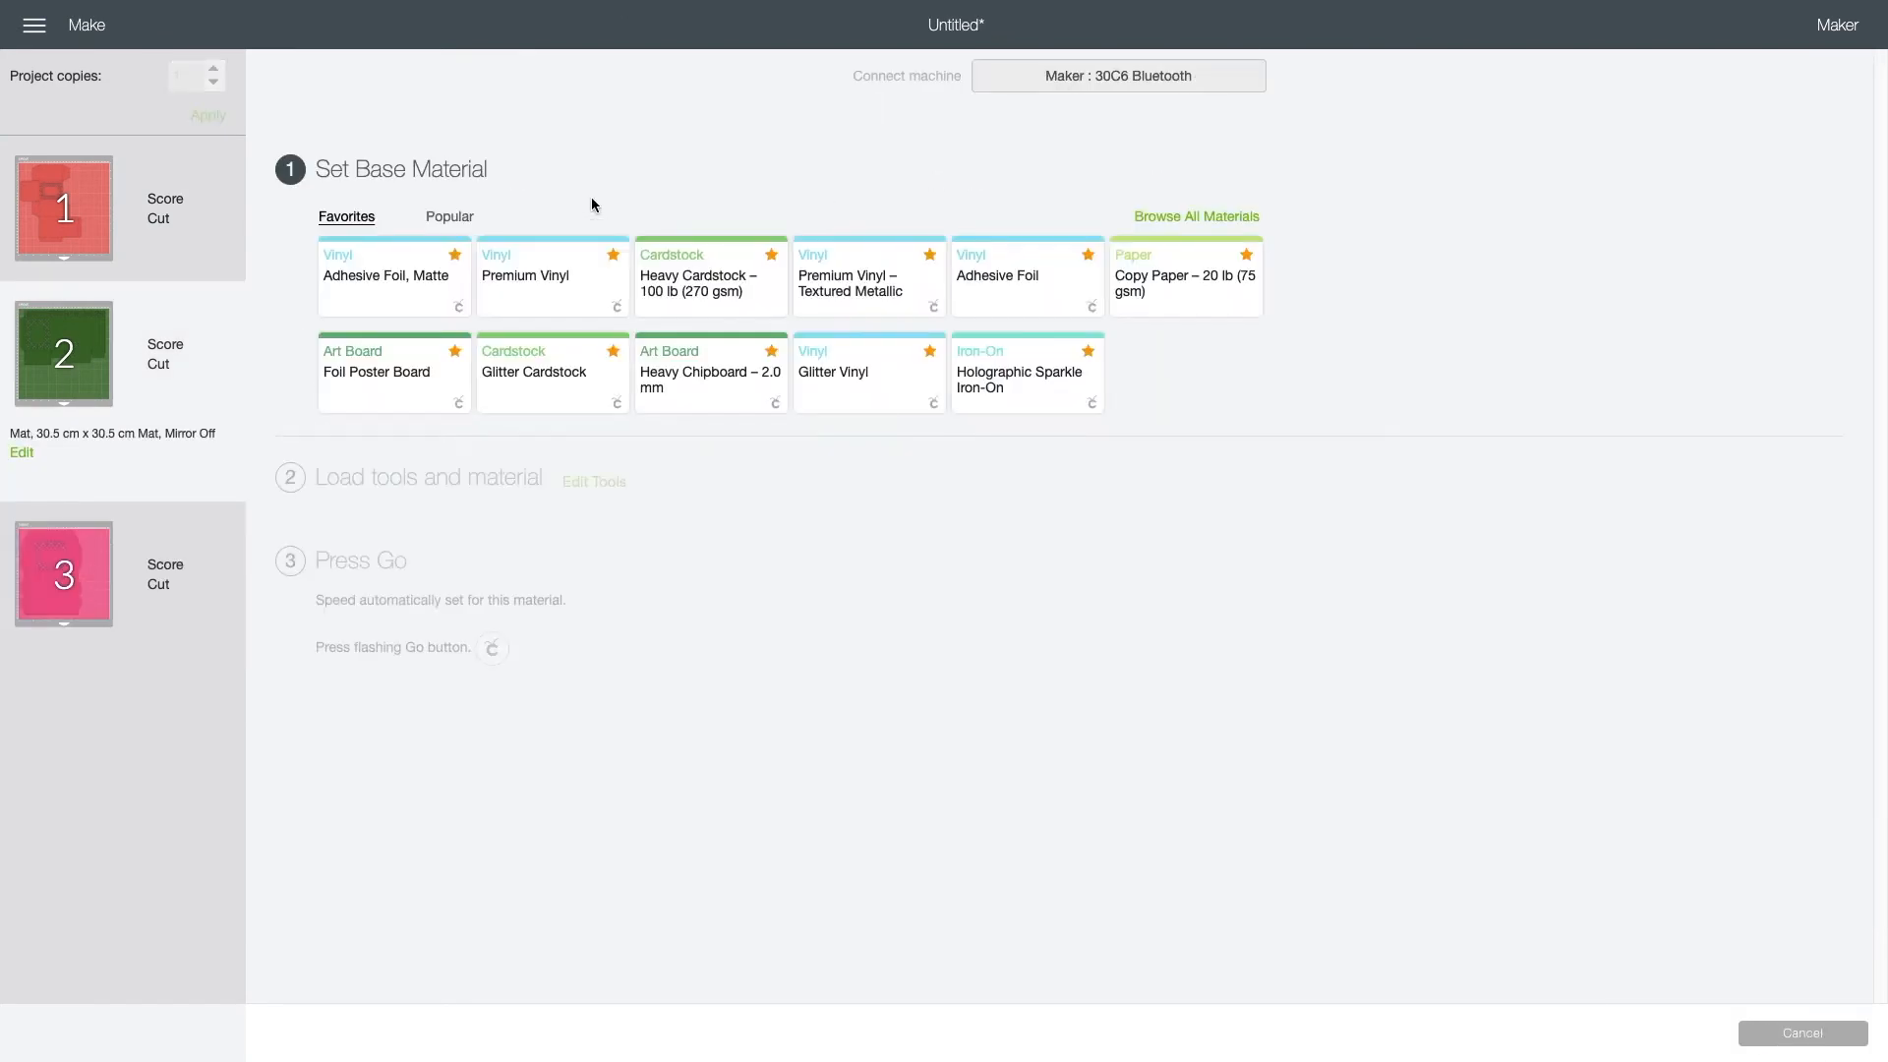
Step: Set the base material to Heavy Cardstock – 100 lb (270 gsm) and apply the Scoring Stylus as the score tool
left_click(717, 275)
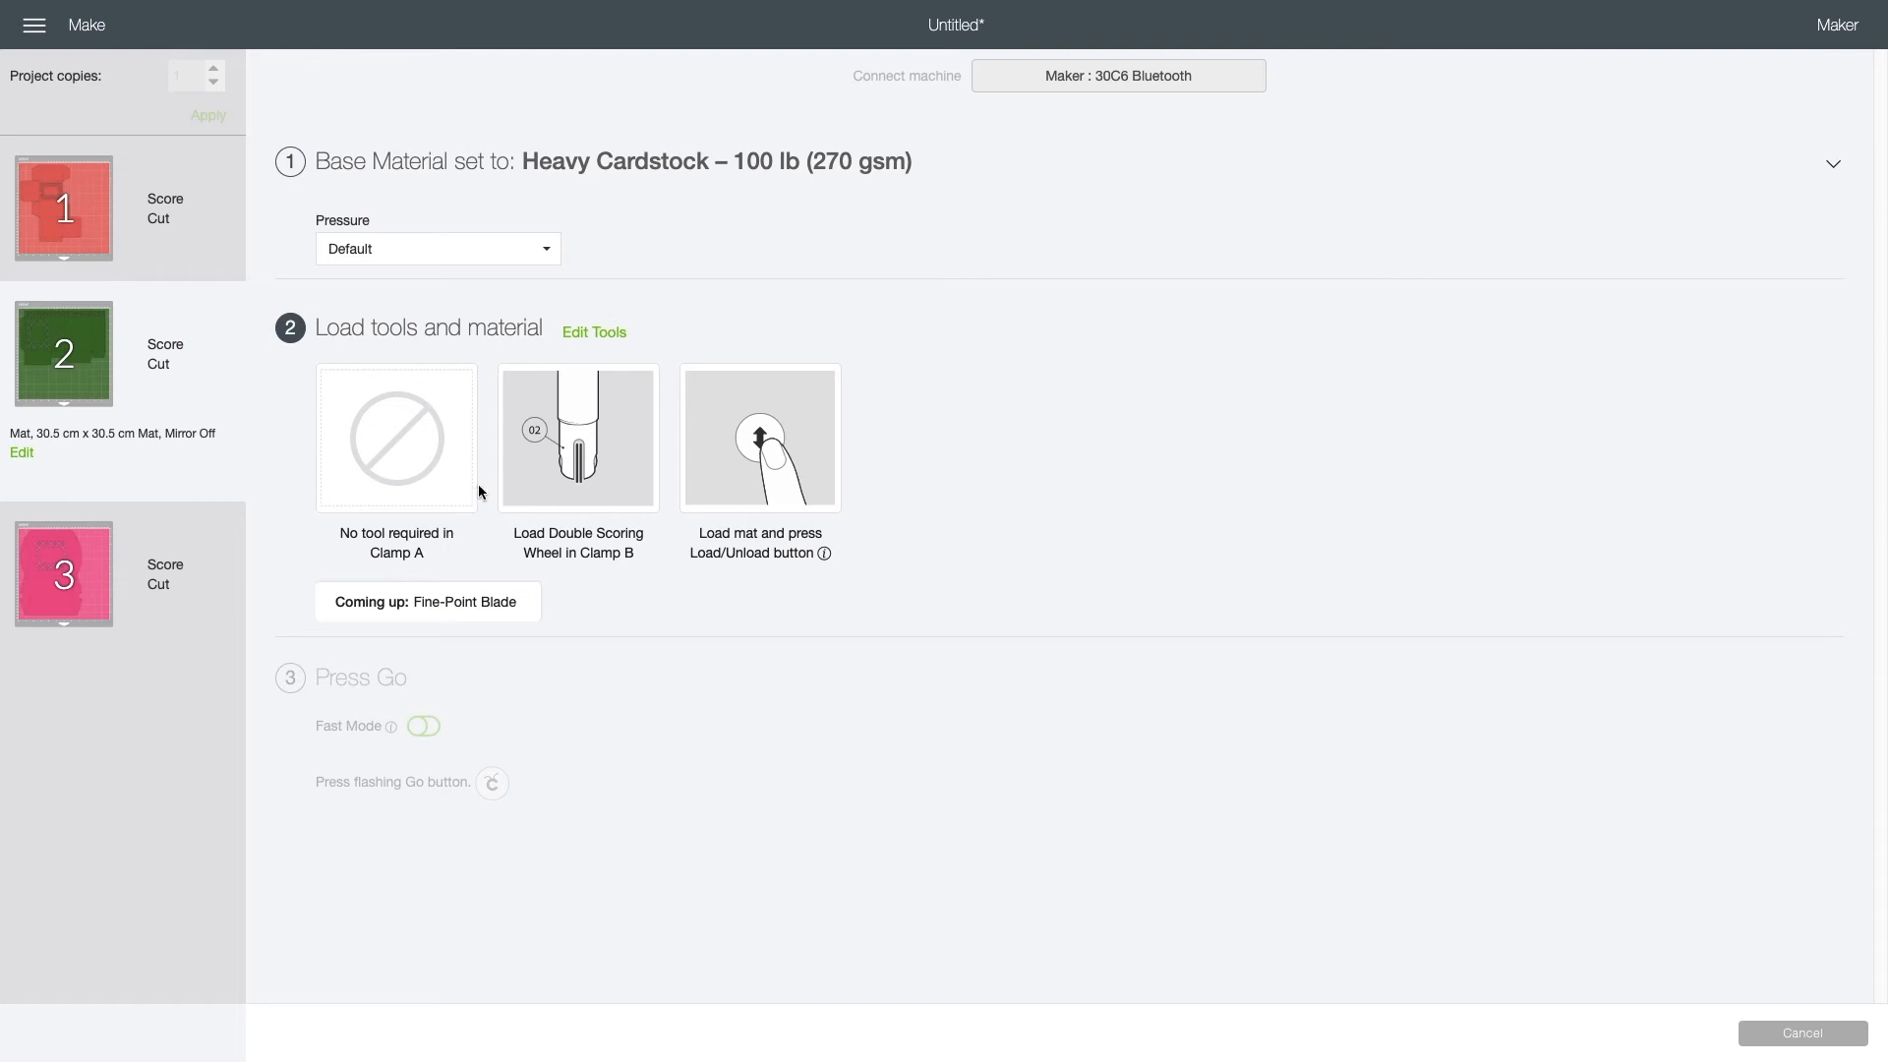
left_click(575, 332)
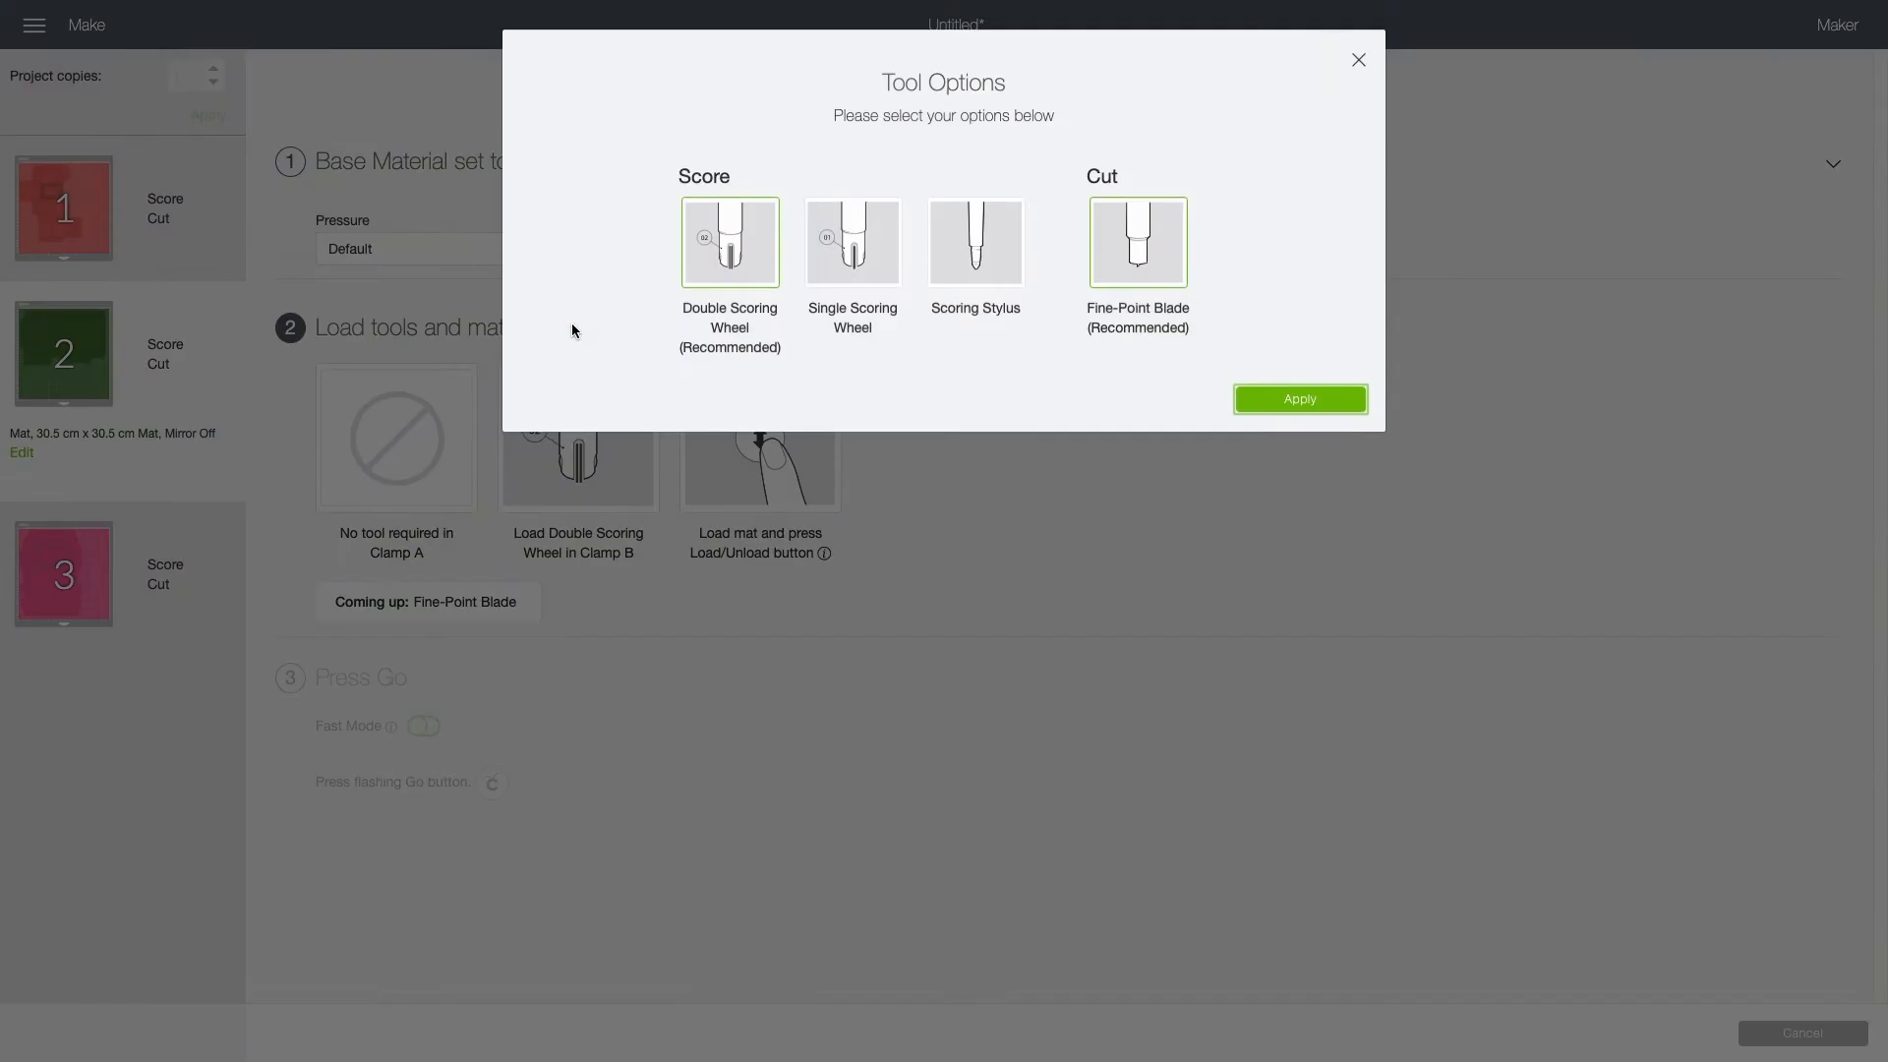
left_click(1269, 401)
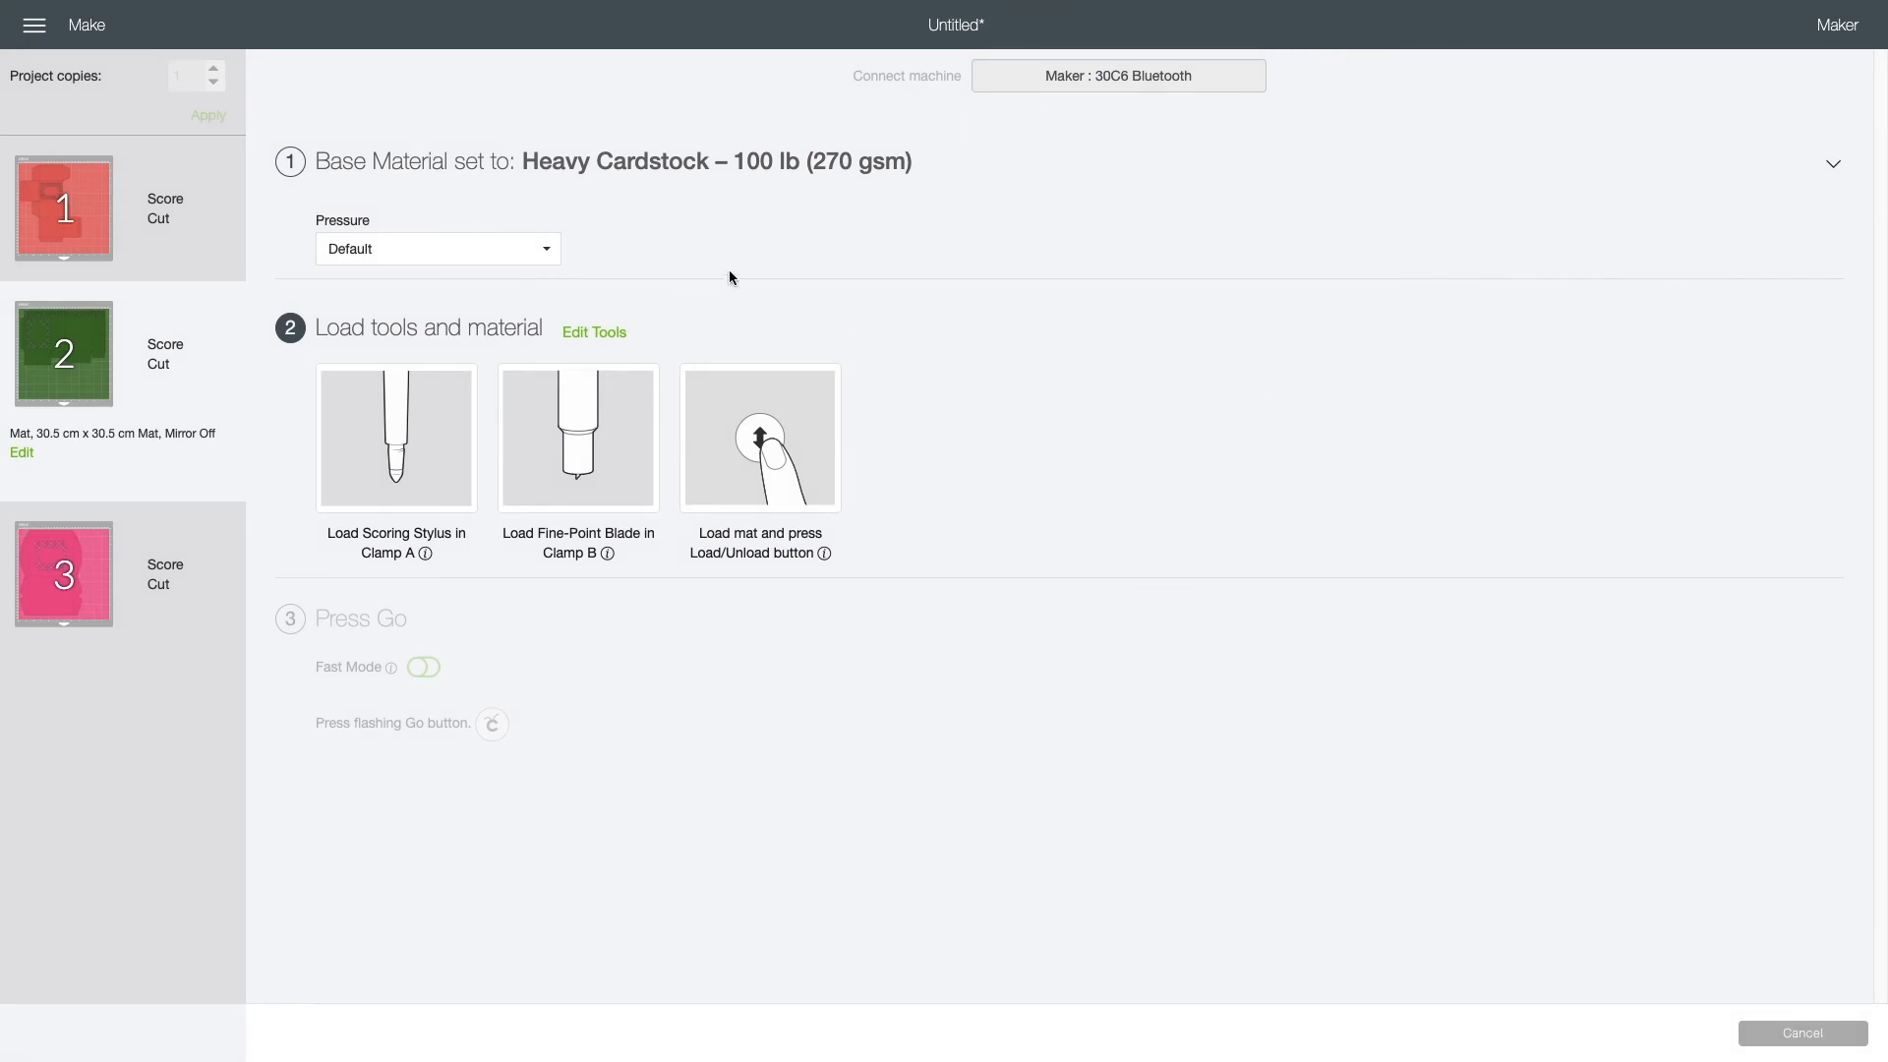